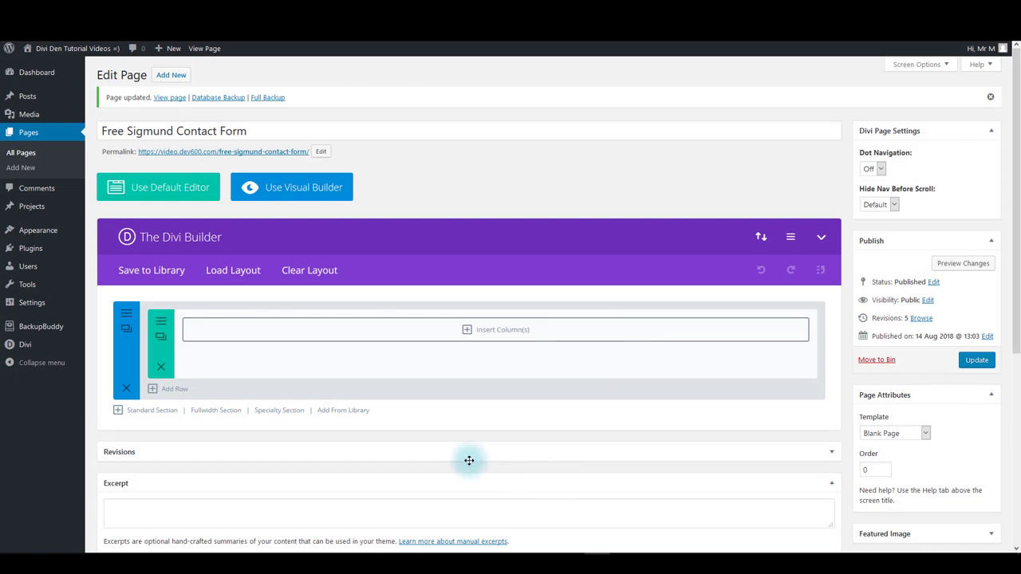
- Load the Free Contact Form – Sigmund section from Divi Den on Demand into the Divi Library and save the page
click(352, 412)
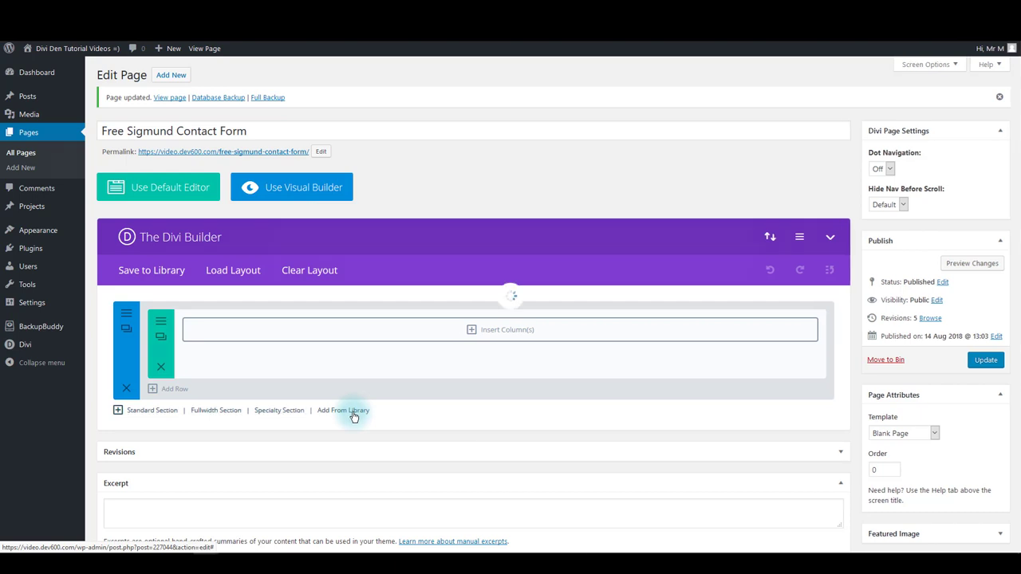
click(297, 146)
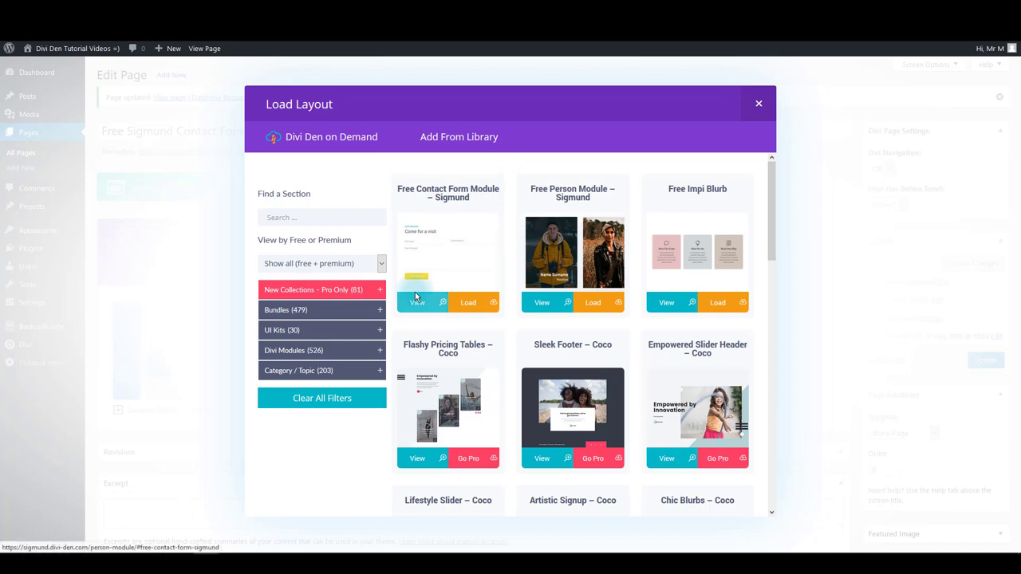
click(330, 218)
click(339, 197)
click(472, 307)
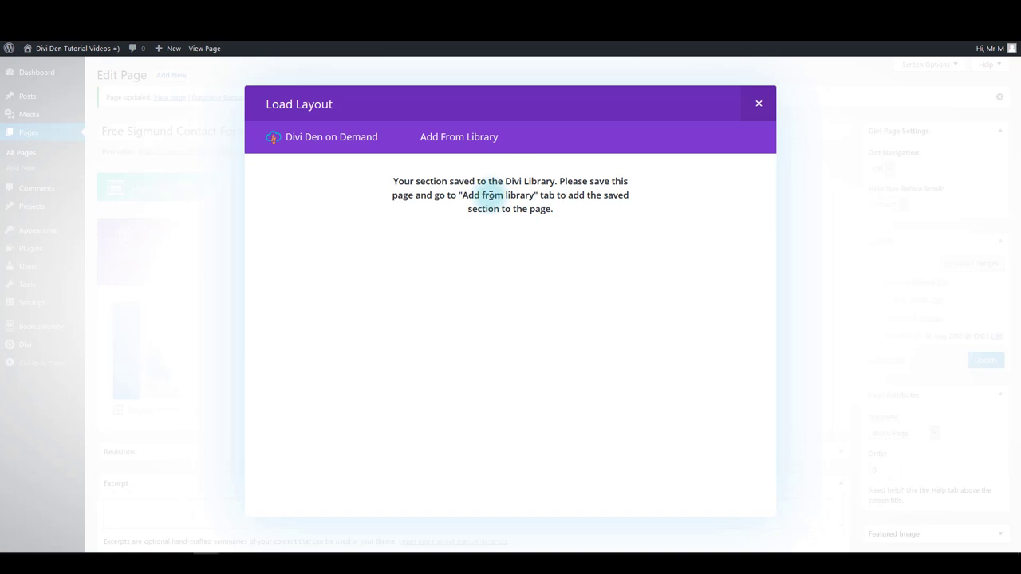
click(758, 103)
click(976, 360)
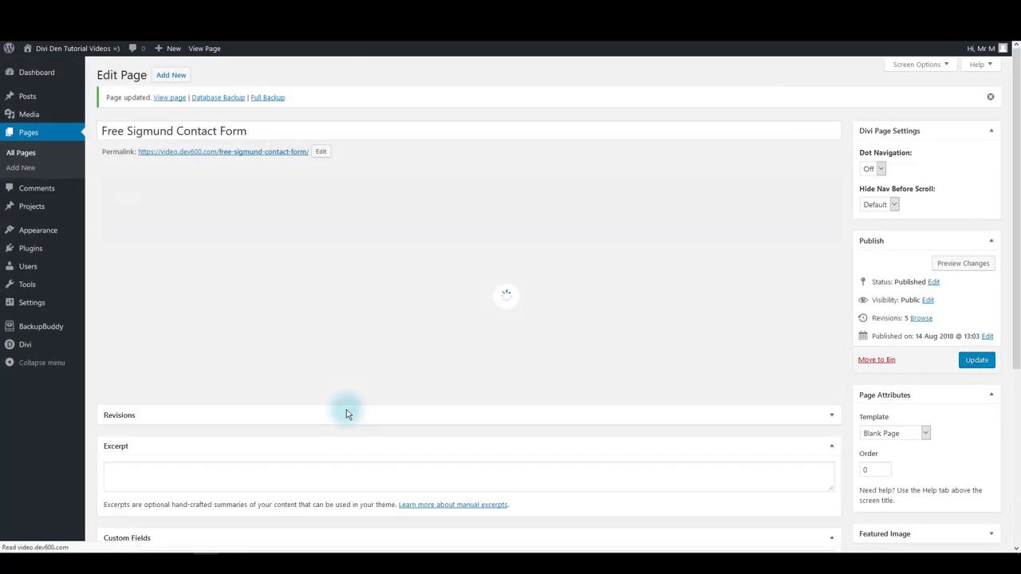
- Insert the saved Free Contact Form - Sigmund layout from the library and delete the empty top section
click(343, 415)
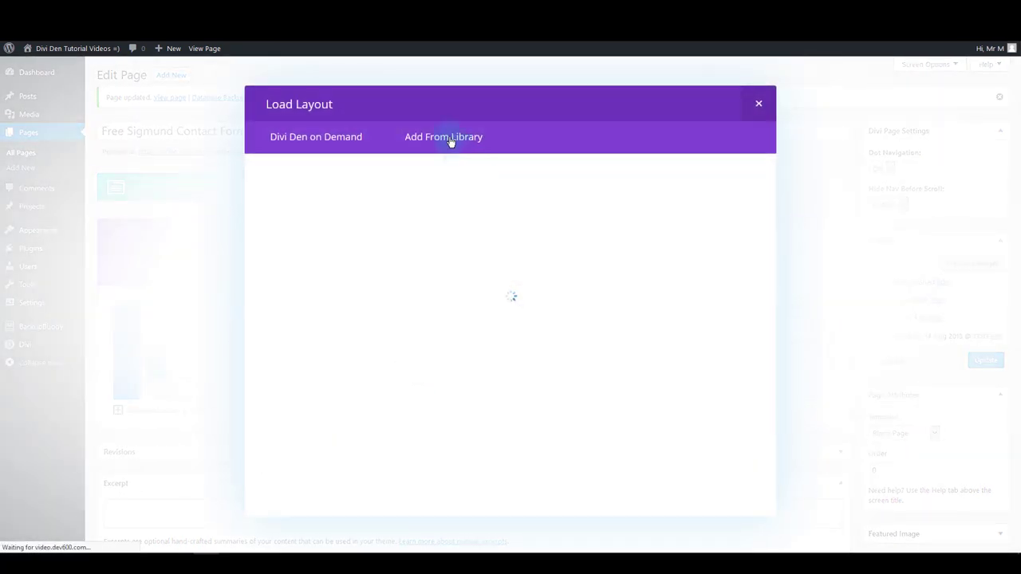
click(450, 141)
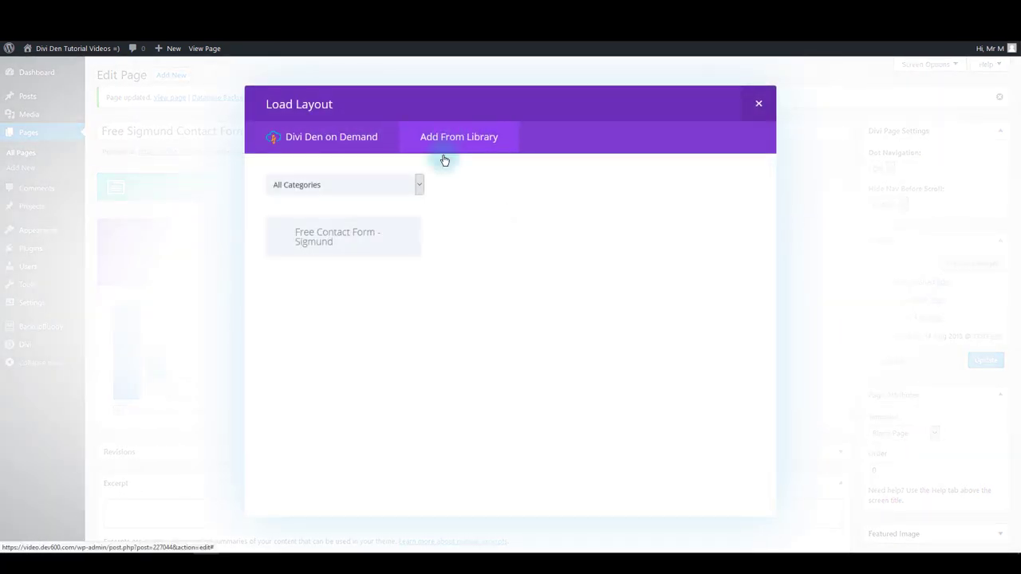
click(348, 242)
click(126, 389)
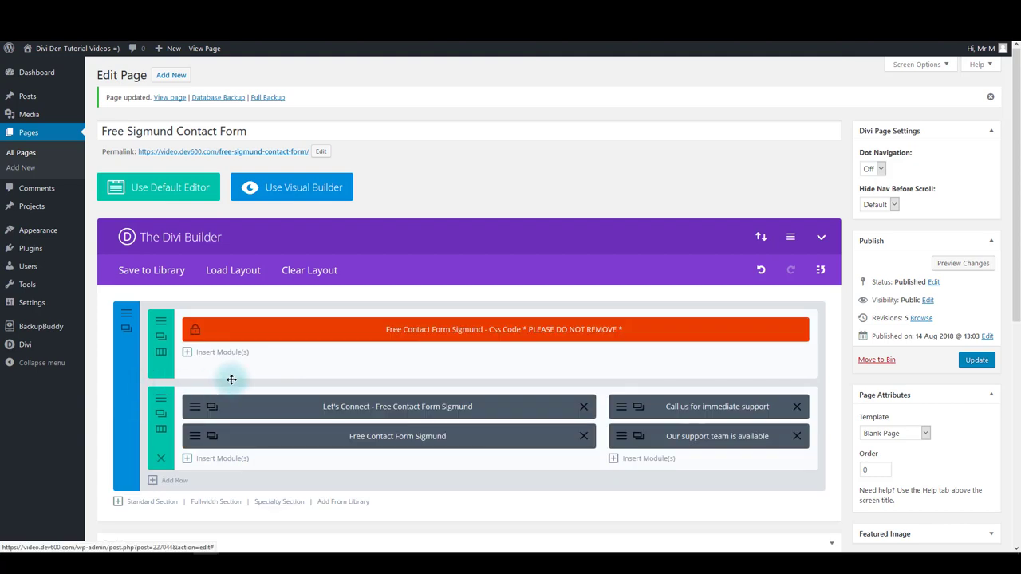
- Reload the Edit Page without saving, leaving one empty section with an empty row
drag(634, 383, 684, 392)
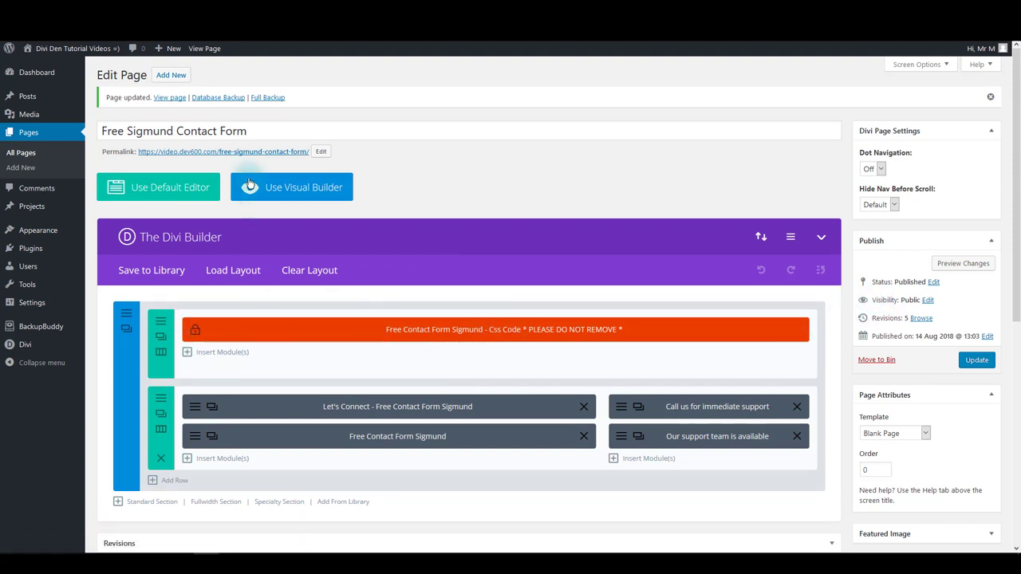
click(242, 150)
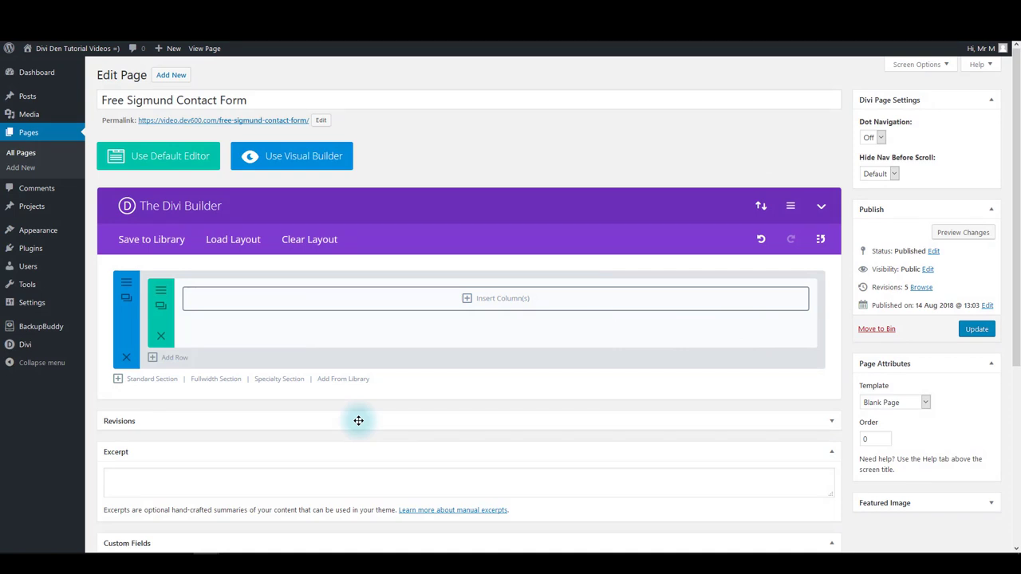
- Add a standard section with a two-thirds plus one-third column row, leaving its background colour unset
click(148, 381)
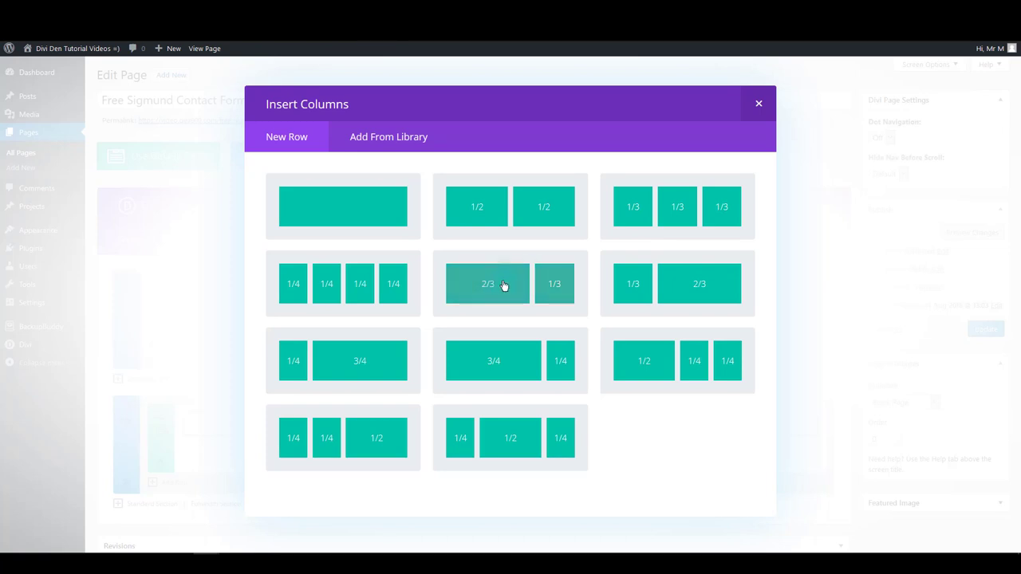
click(503, 287)
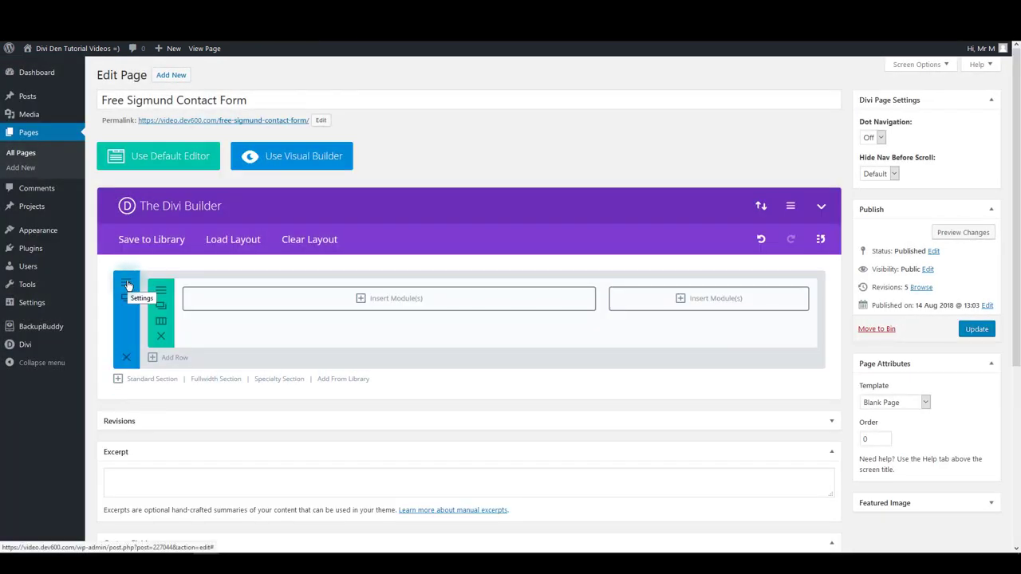
click(127, 284)
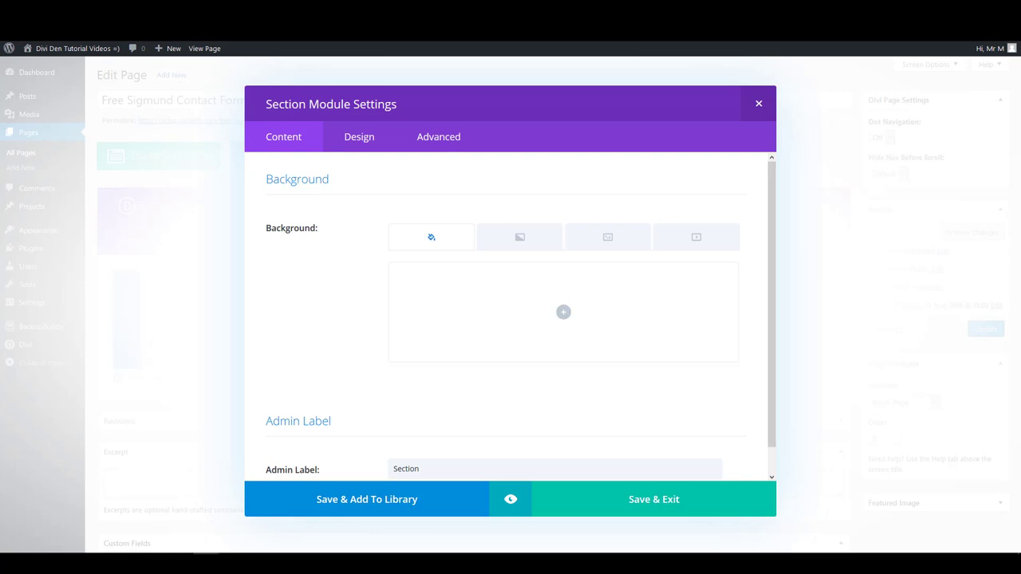
click(565, 316)
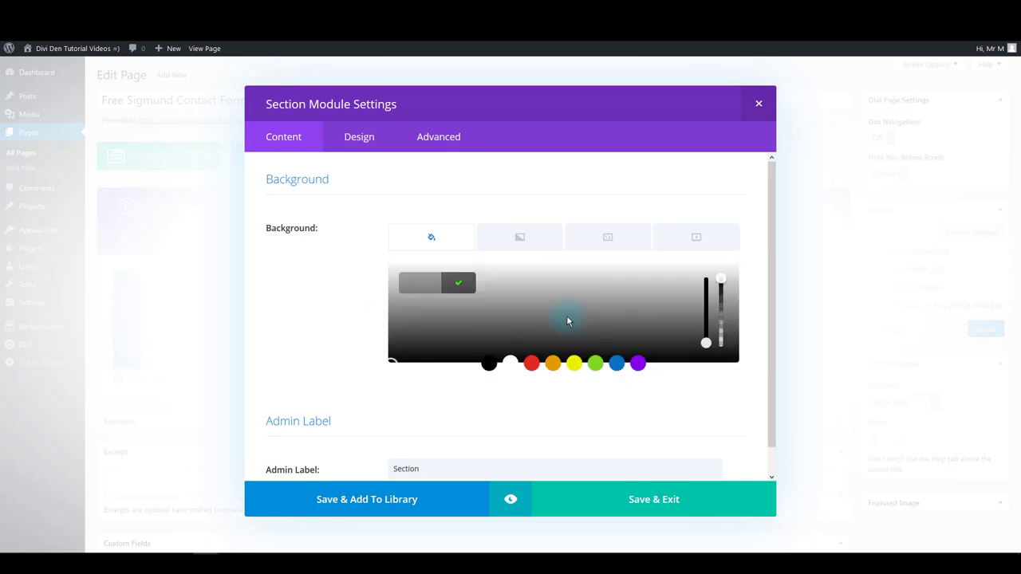
click(315, 341)
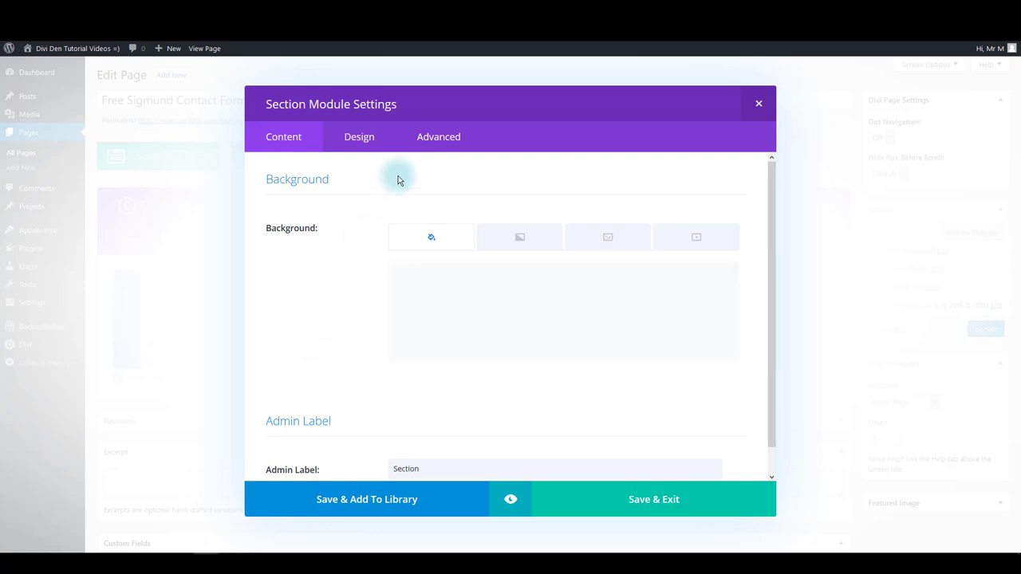
- Set the section's CSS class to free-contact-form-sigmund and save the section settings
click(439, 138)
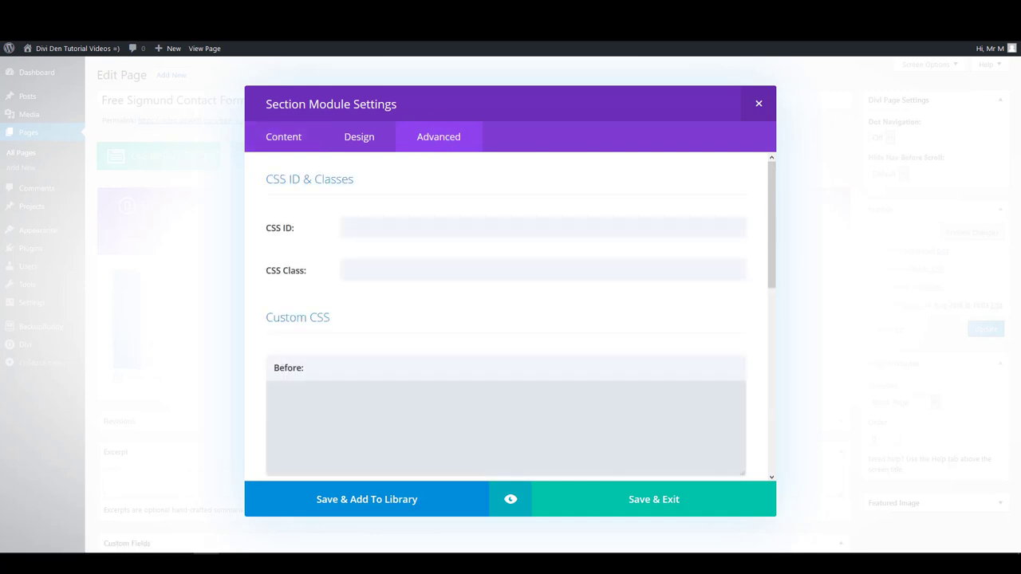
click(372, 269)
text(free-contact-form-sigmund)
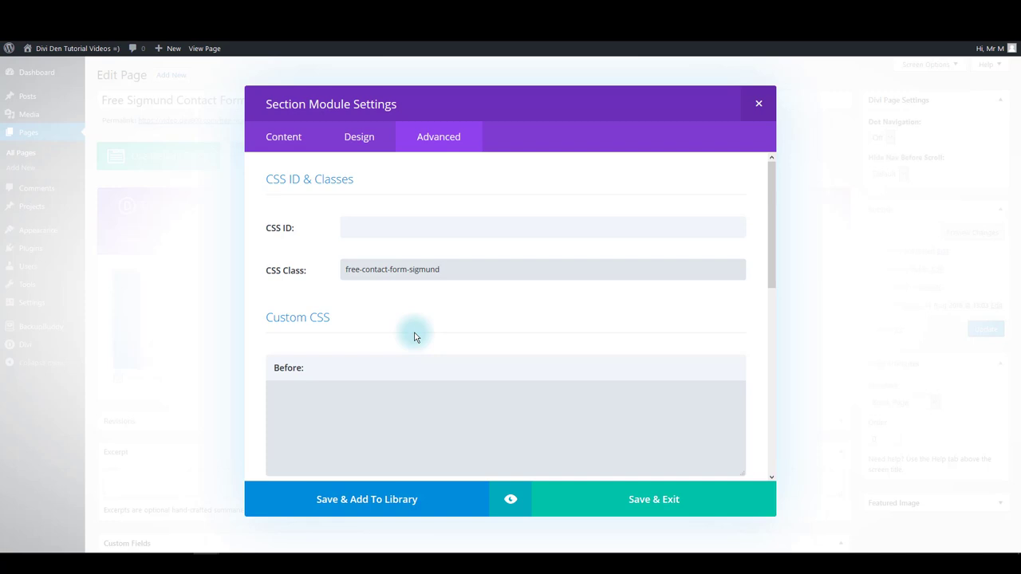
click(637, 506)
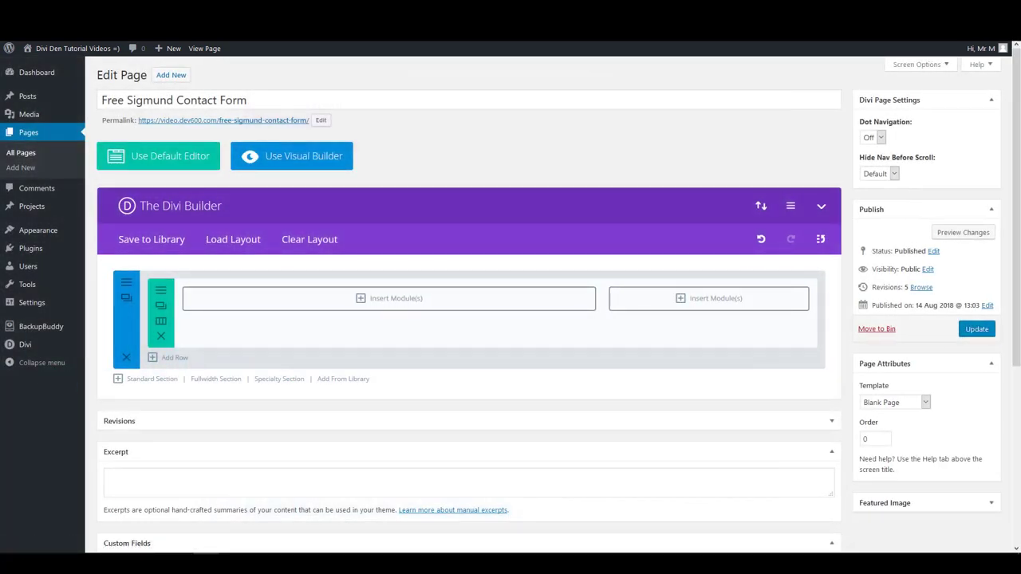
- Add a Call To Action in the left column titled 'Let's Connect' with body text 'Come for a visit'
click(359, 298)
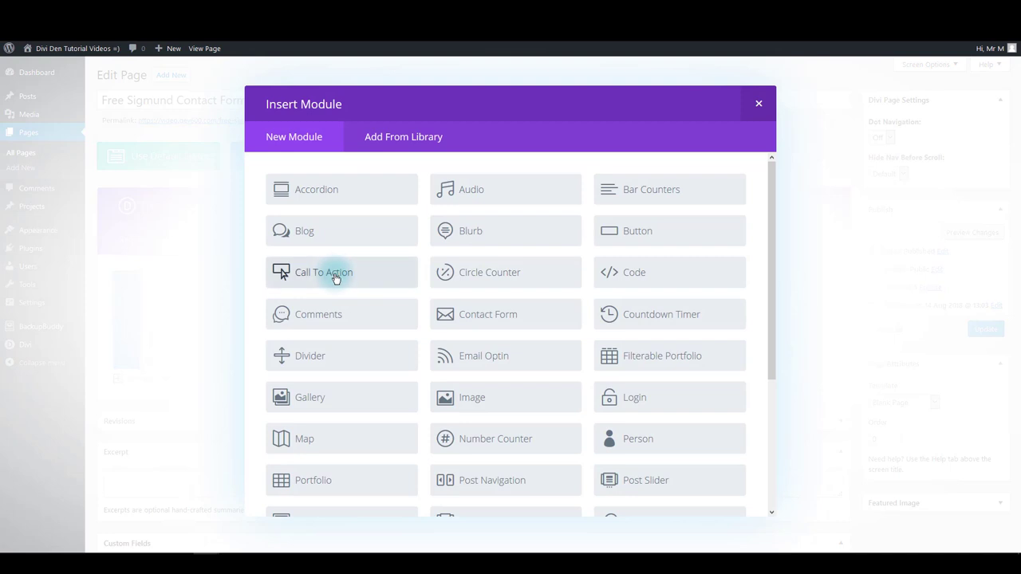
click(335, 279)
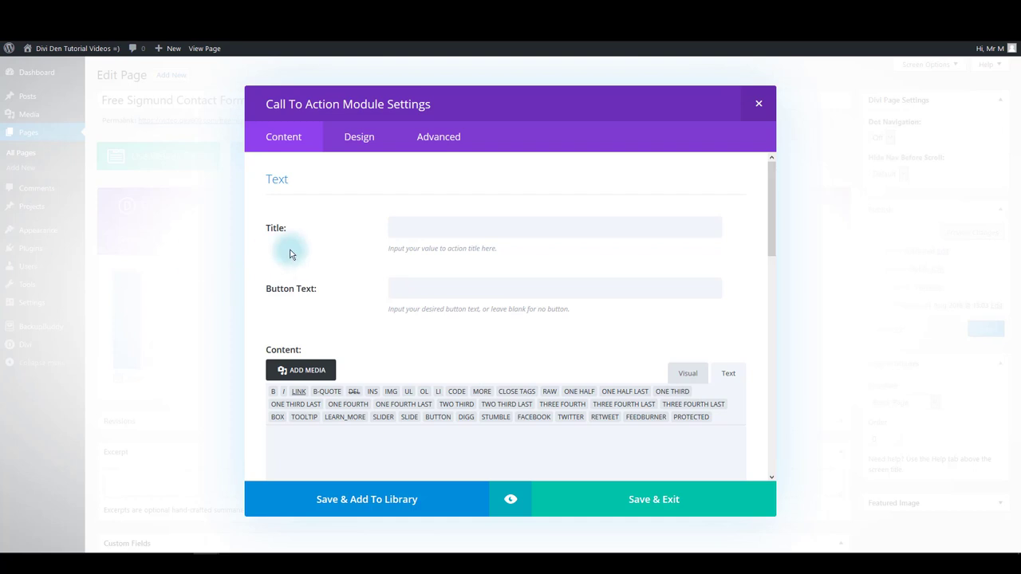
click(401, 221)
text(Let's Connect)
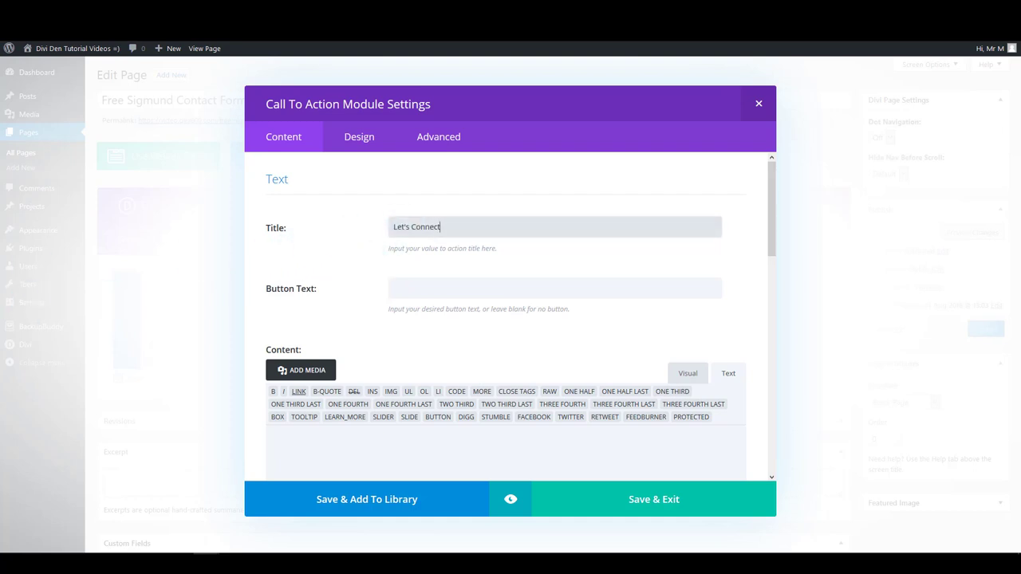
scroll(349, 287, down, 3)
click(348, 287)
text(Come for a visit)
scroll(352, 329, up, 2)
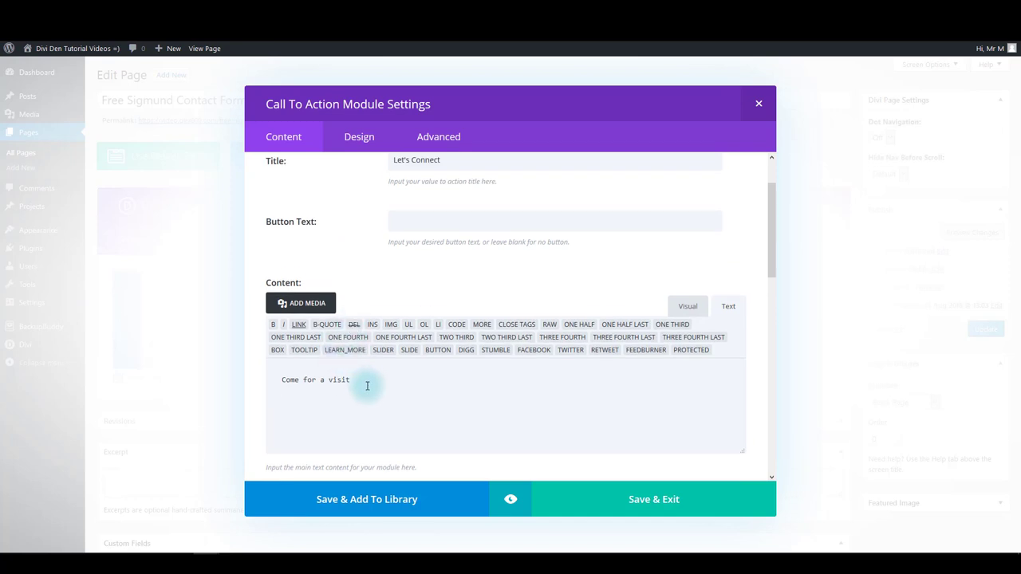
key(BackSpace)
click(276, 388)
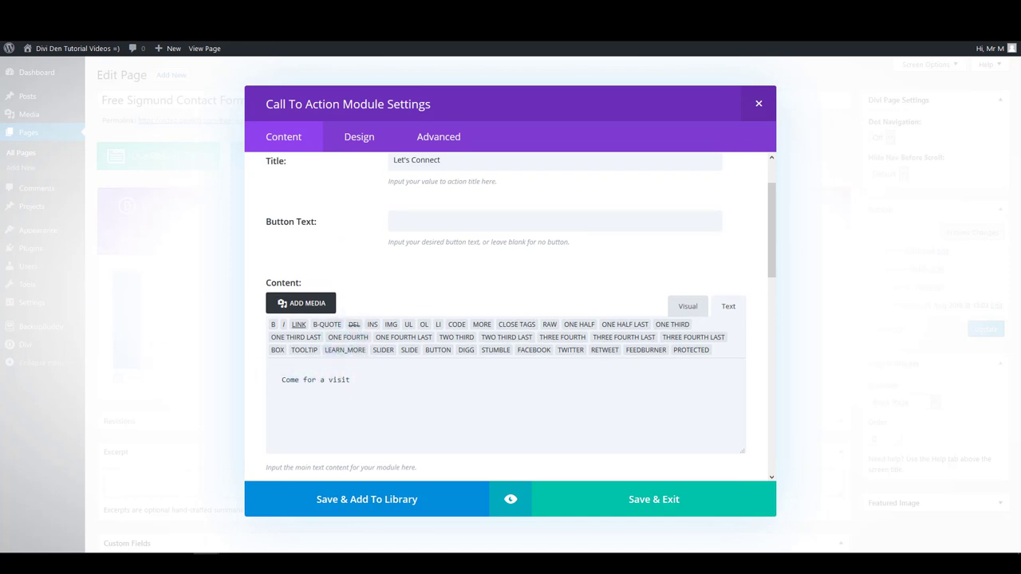
- Turn off the Call To Action's background colour
scroll(346, 311, down, 4)
scroll(346, 315, down, 3)
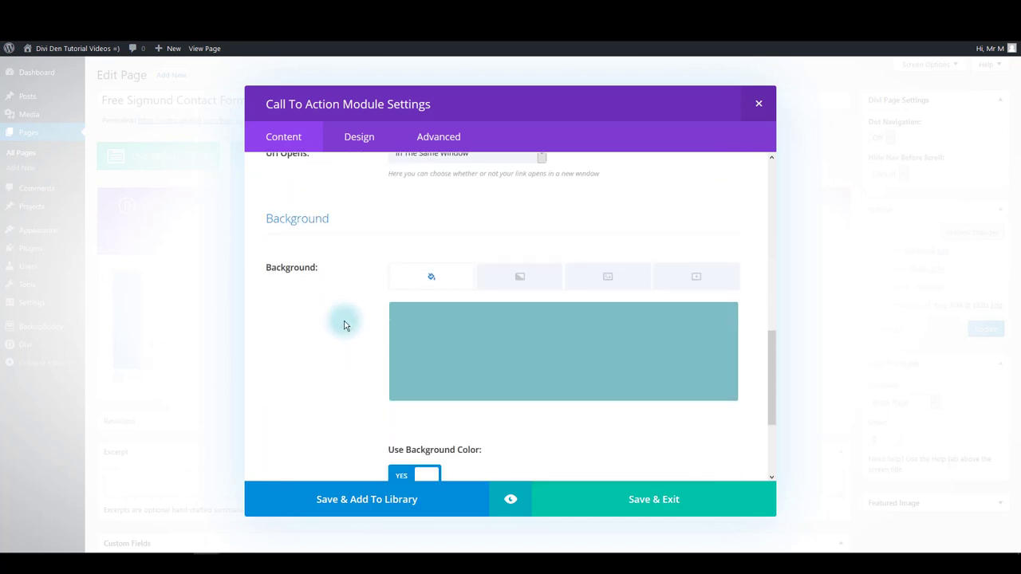
scroll(282, 318, down, 1)
click(422, 408)
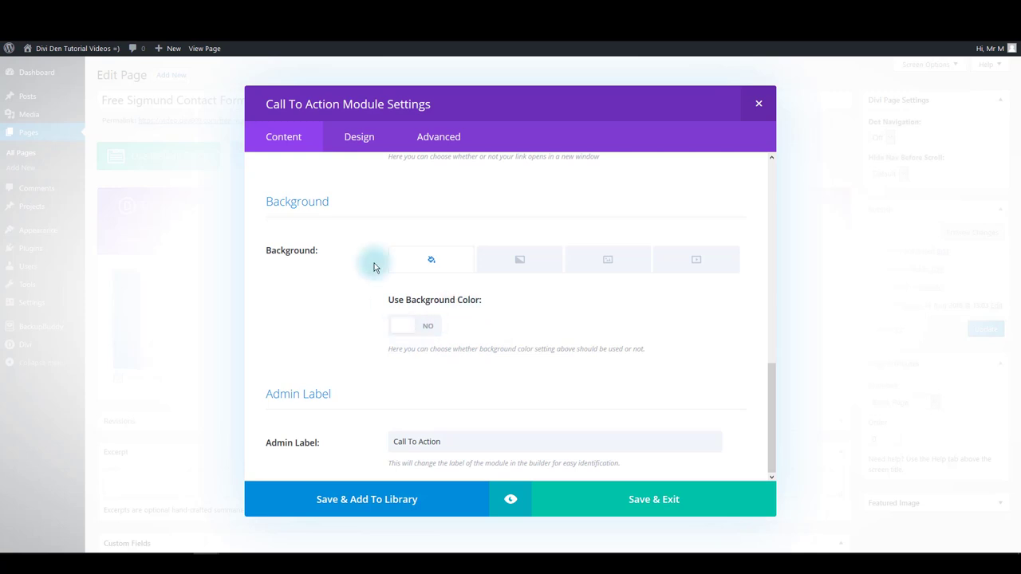
click(359, 137)
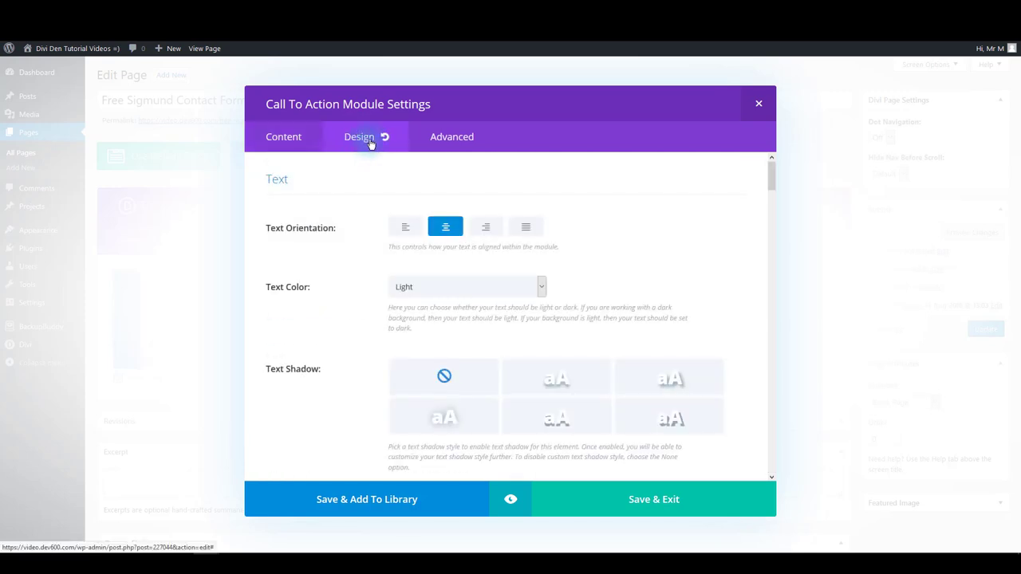
- Left-align the Call To Action text and set its text colour to dark
click(403, 228)
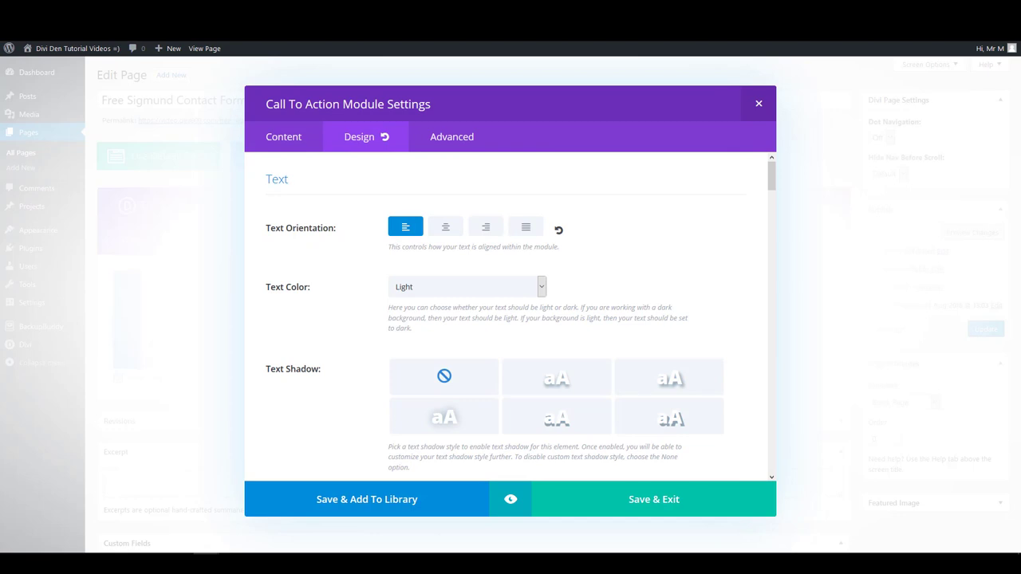
click(433, 289)
click(426, 316)
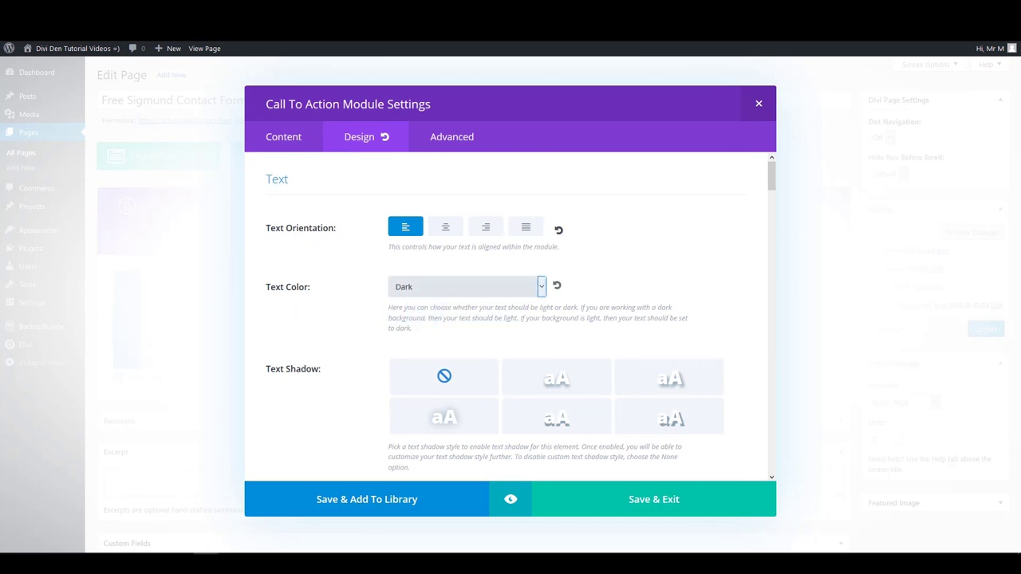
scroll(330, 308, down, 5)
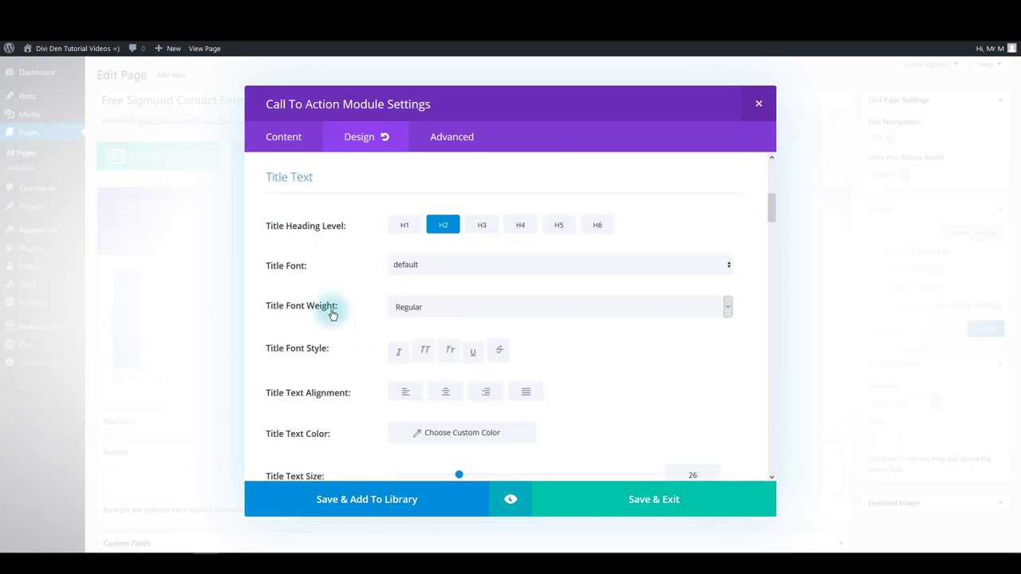
- Set the title font to Roboto Medium, left-aligned, in colour #04b4c6
click(431, 273)
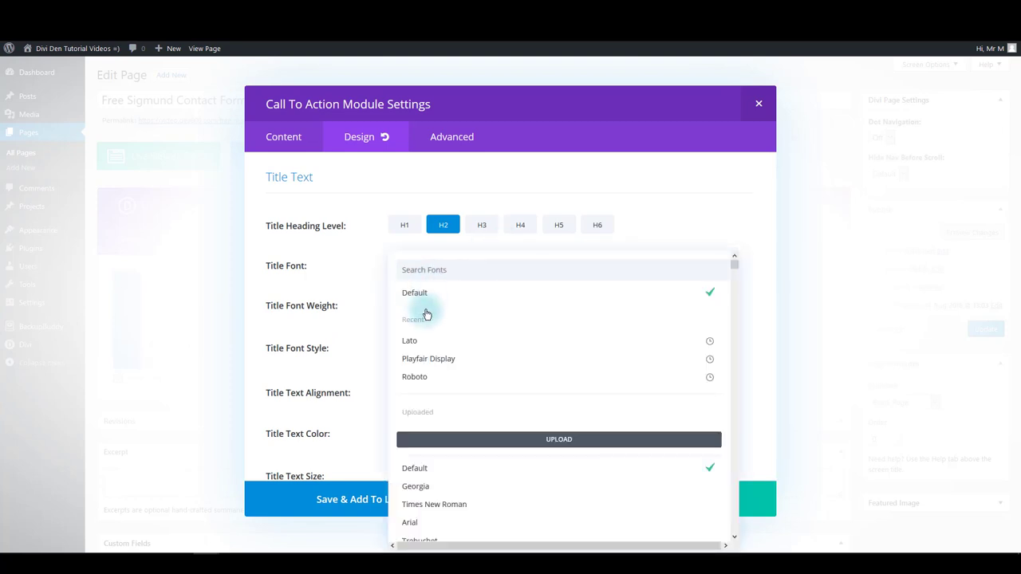
click(427, 378)
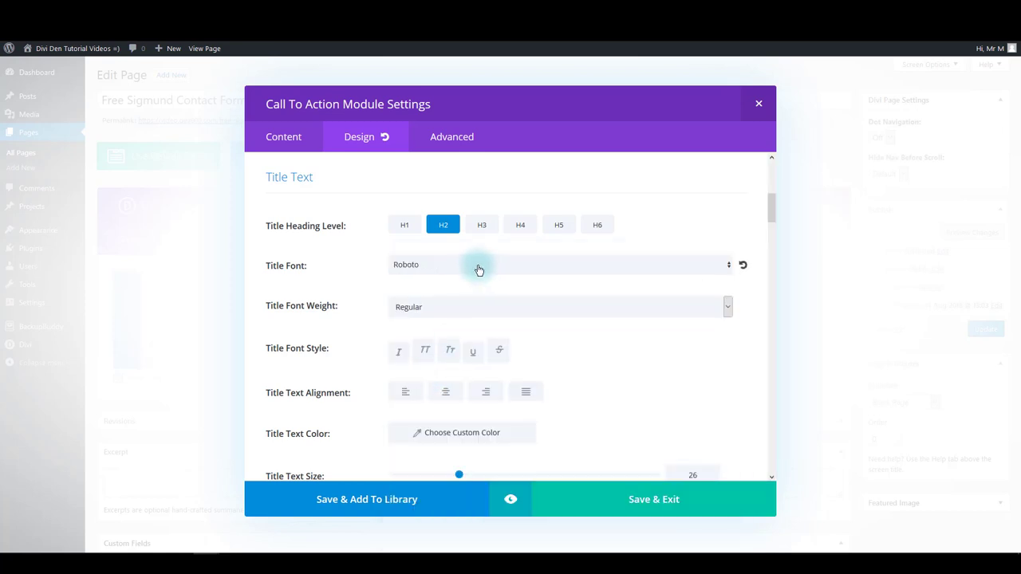
click(417, 312)
key(Escape)
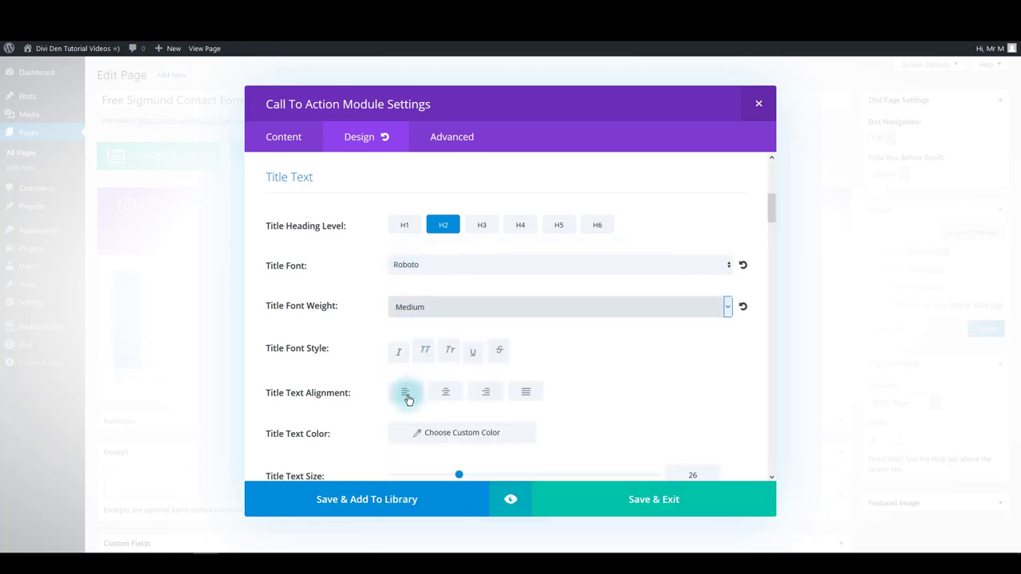
click(405, 391)
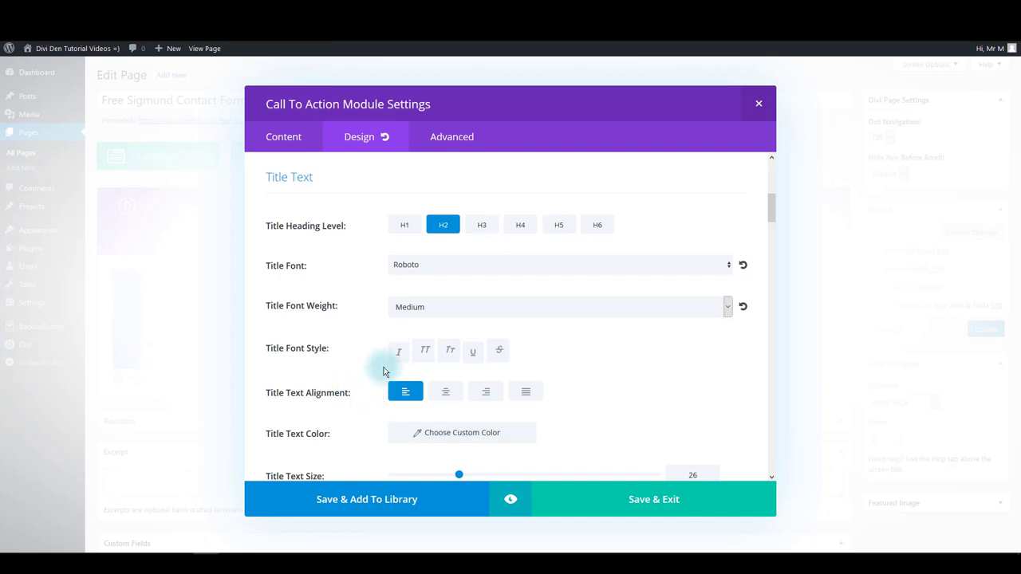
click(403, 431)
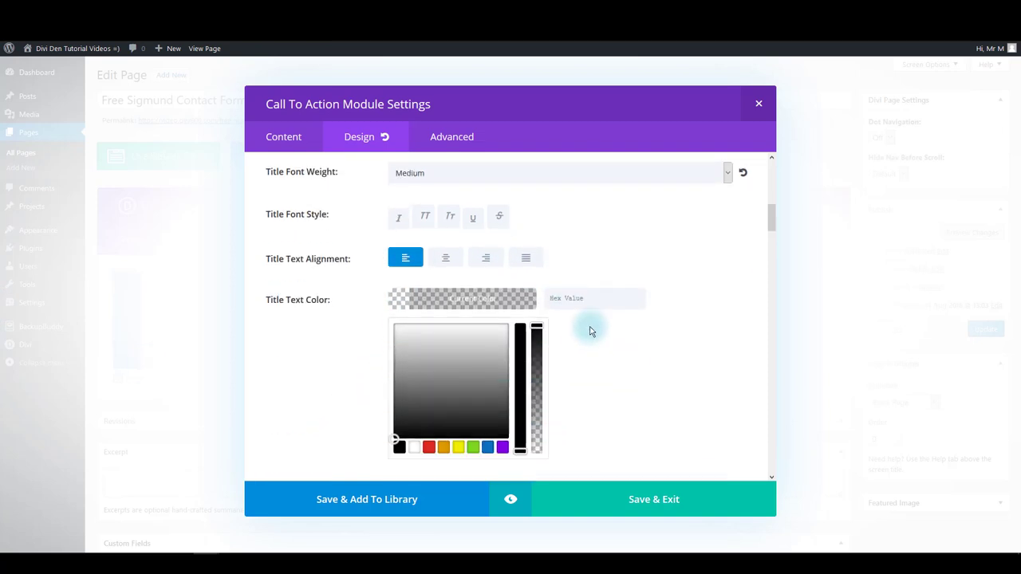
click(594, 300)
text(04b4c6)
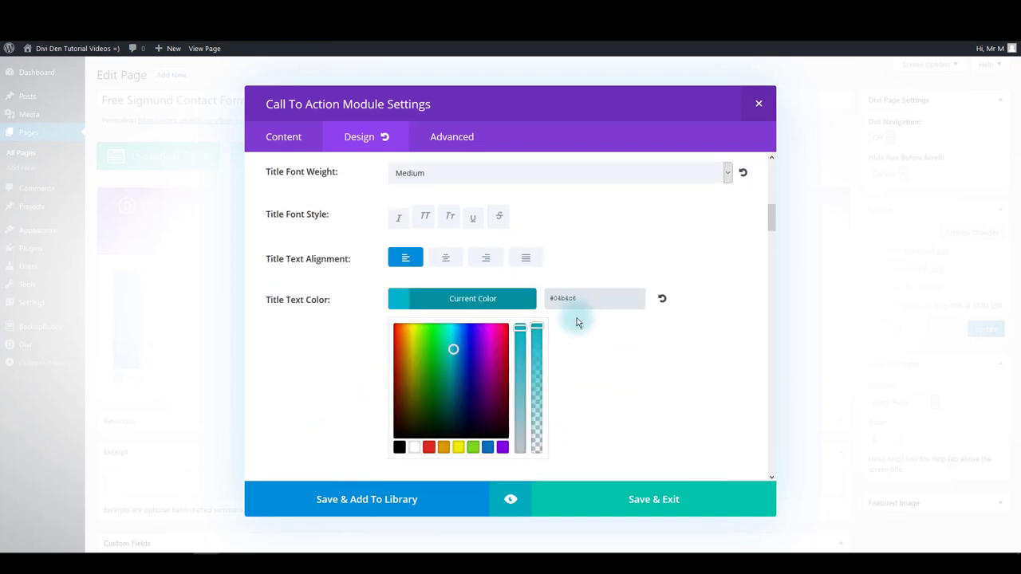
click(594, 353)
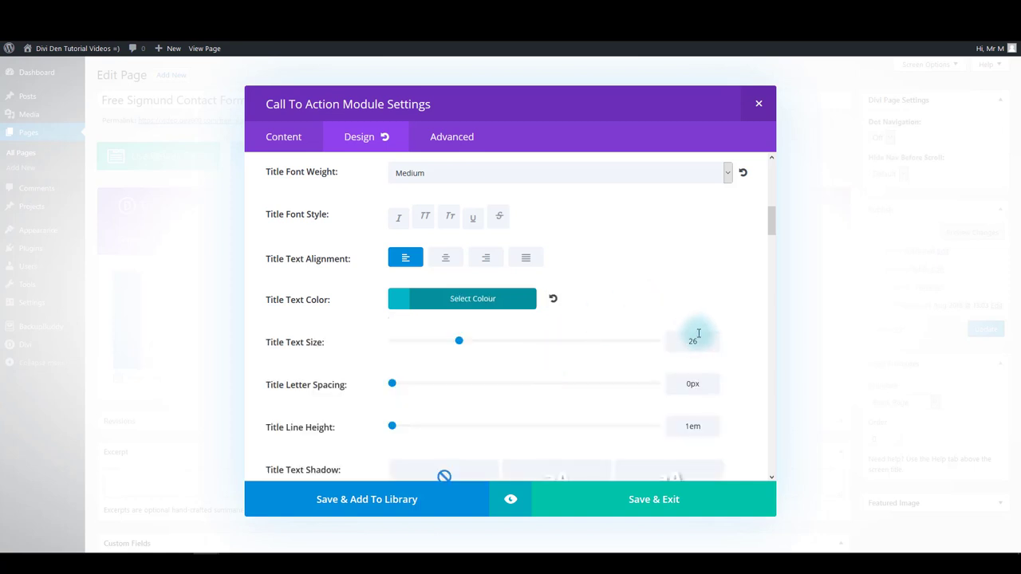
- Set the title text size to 18px and line height to 120%
double_click(695, 340)
text(18)
scroll(696, 340, down, 2)
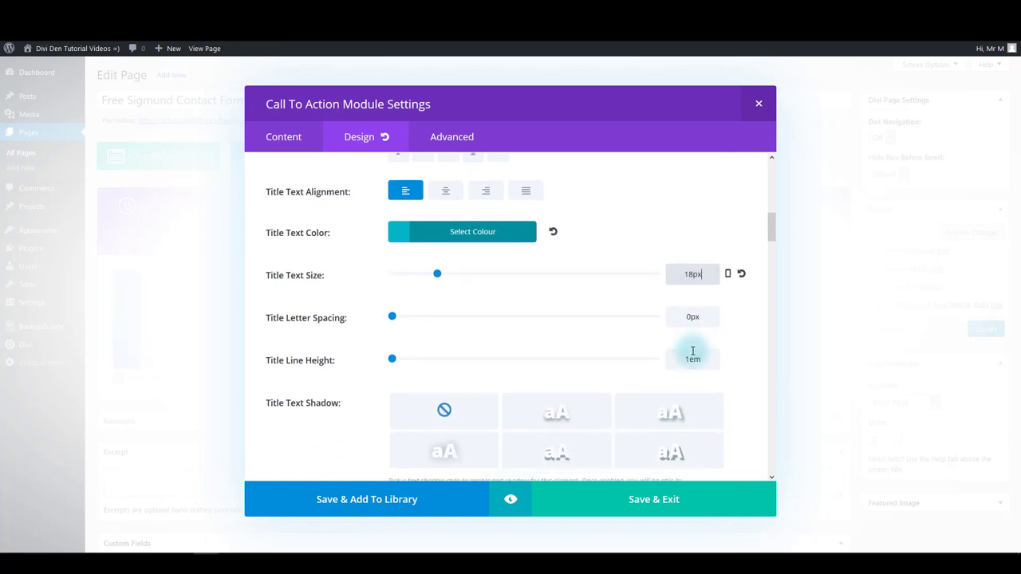
double_click(693, 354)
text(120%)
scroll(618, 346, down, 3)
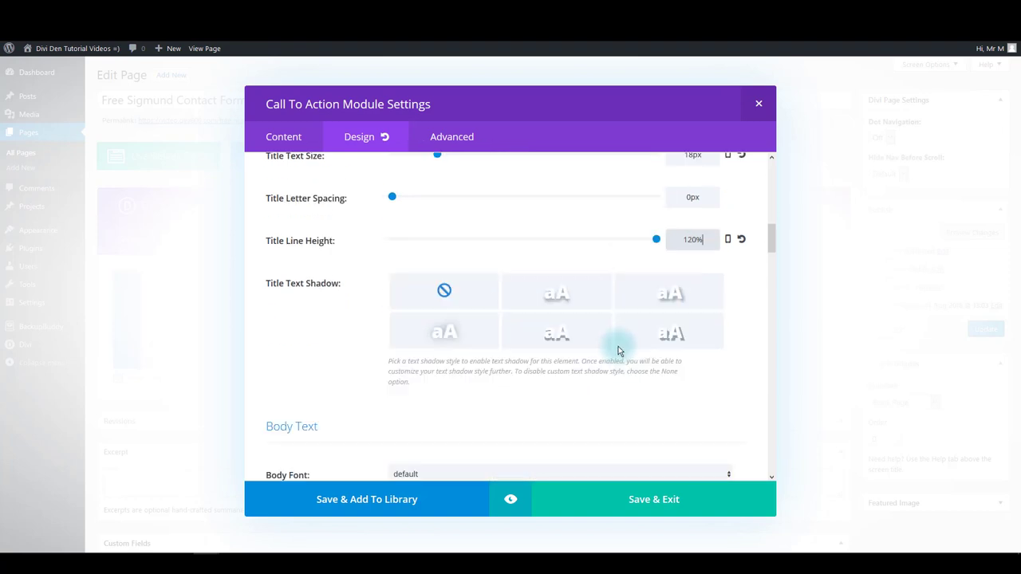
scroll(618, 346, down, 5)
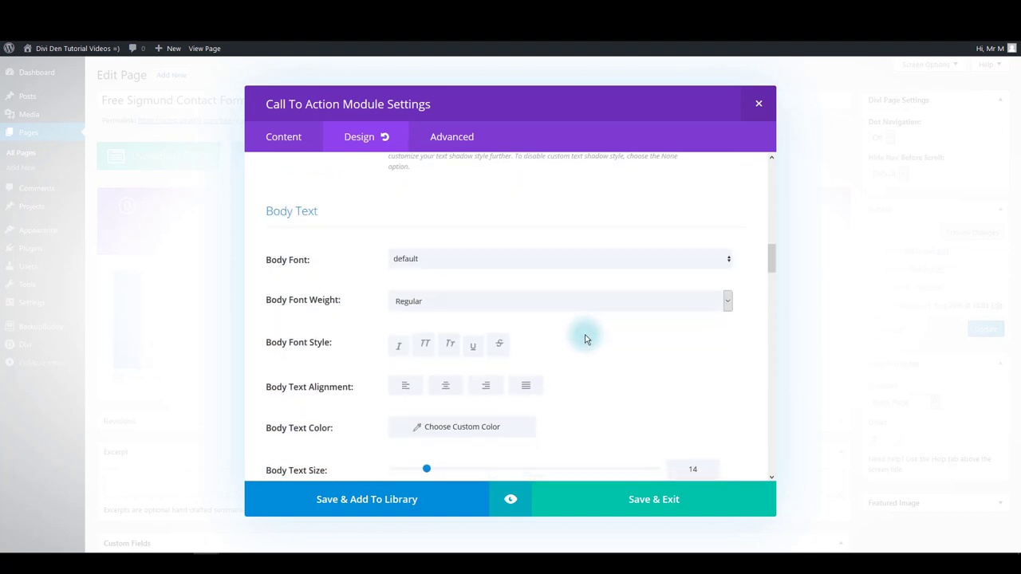
- Set the body font to Roboto Medium, left-aligned, in colour #6e6b7d
click(419, 268)
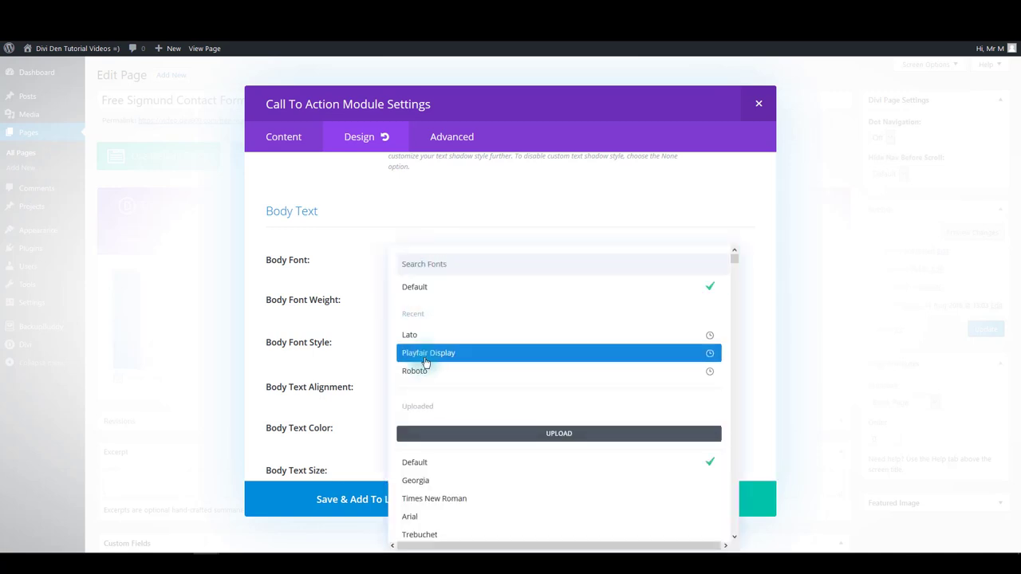
click(424, 369)
click(429, 318)
click(423, 356)
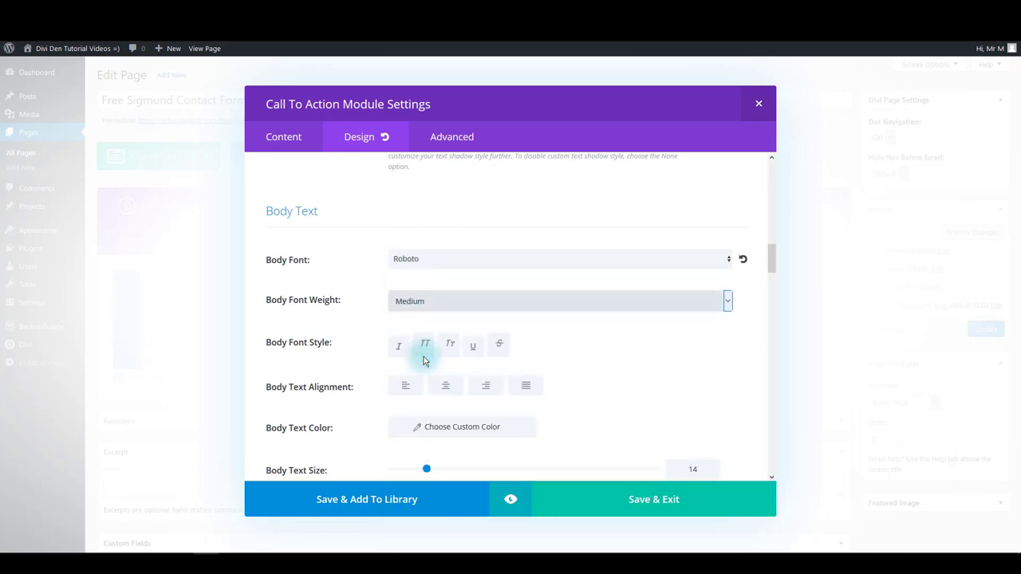
click(409, 392)
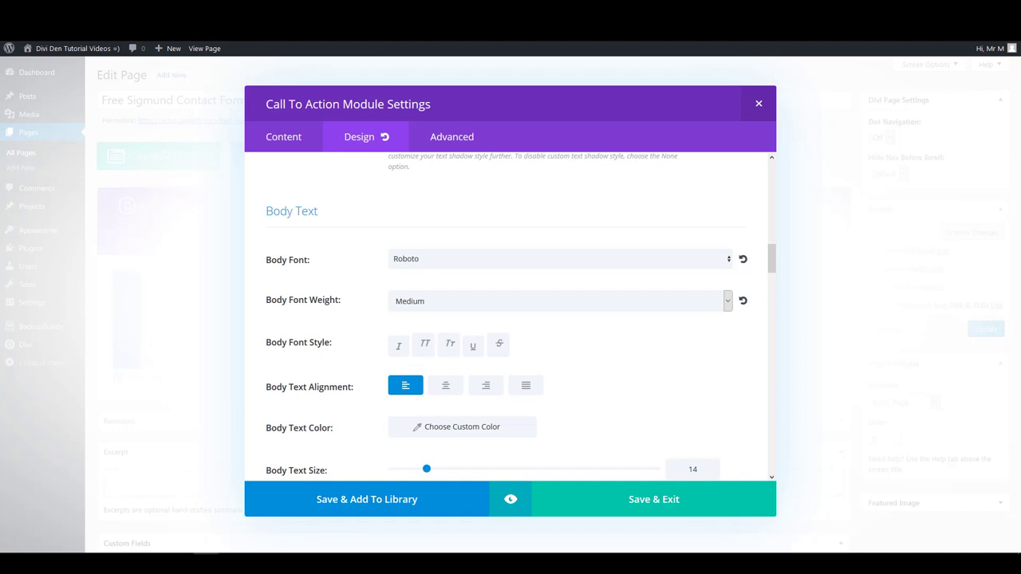
click(395, 429)
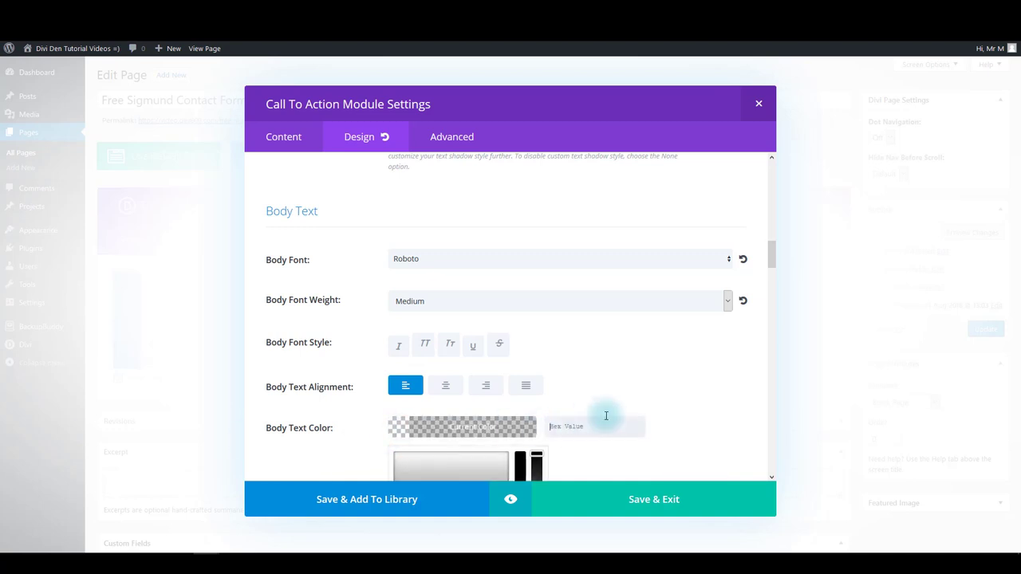
click(648, 386)
scroll(518, 335, down, 3)
click(424, 294)
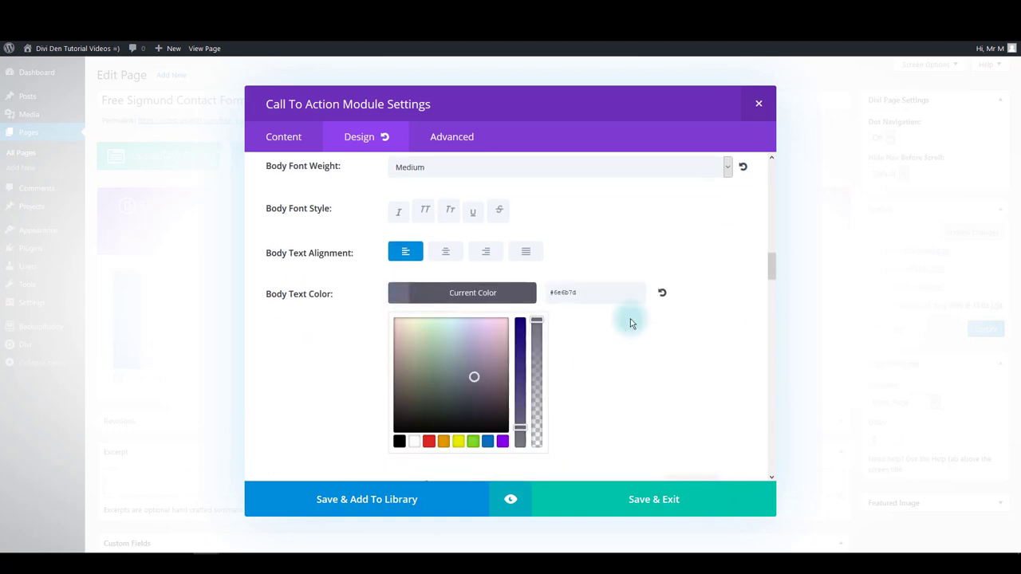
click(610, 241)
- Set body text size to 36px desktop, 30px tablet, 26px smartphone, with 120% line height
scroll(678, 275, down, 2)
double_click(693, 201)
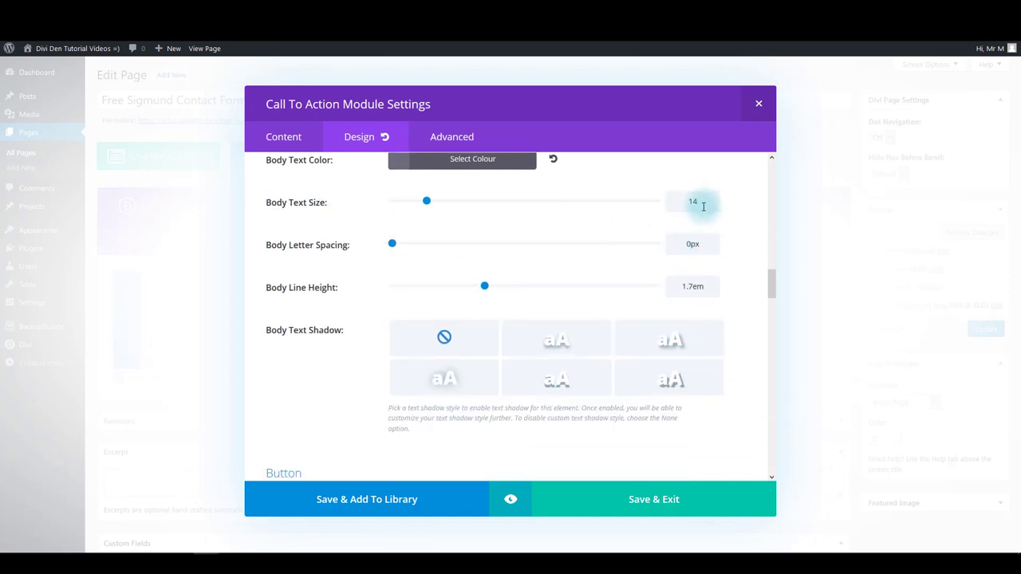
key(BackSpace)
text(36)
scroll(727, 239, up, 1)
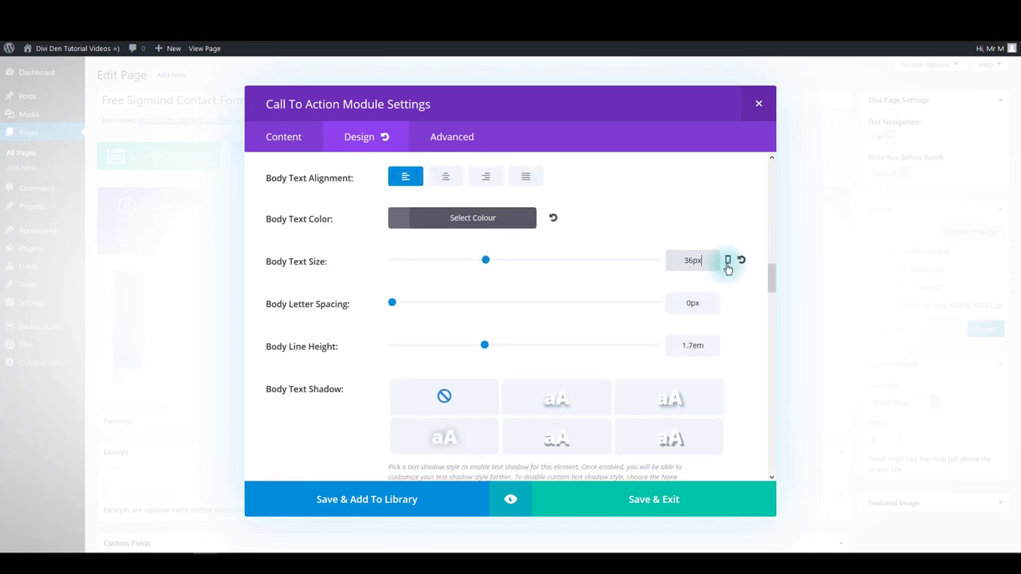
click(727, 267)
click(494, 281)
click(693, 315)
key(BackSpace)
text(0)
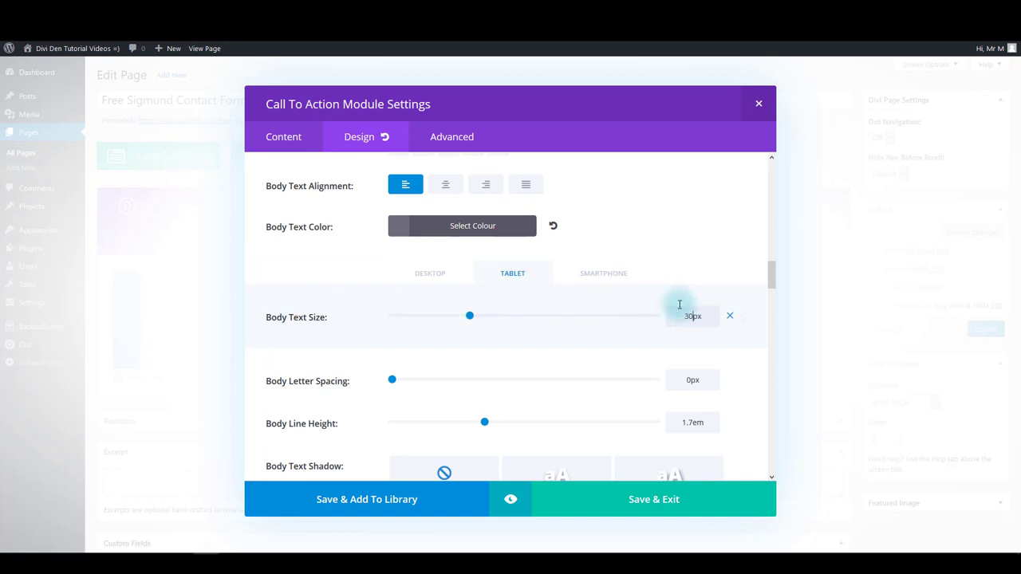
click(615, 279)
drag(682, 316, 692, 317)
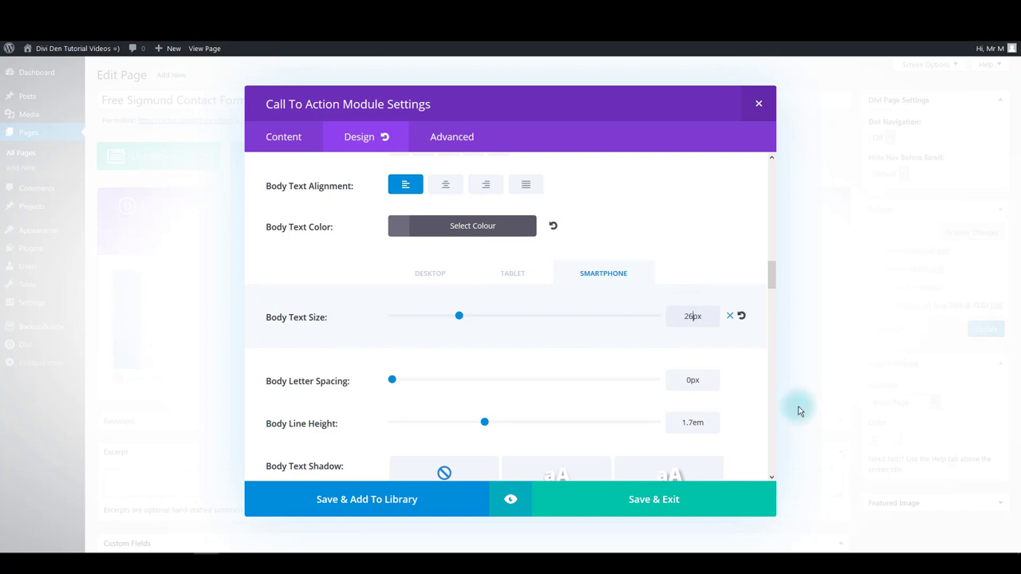
click(700, 425)
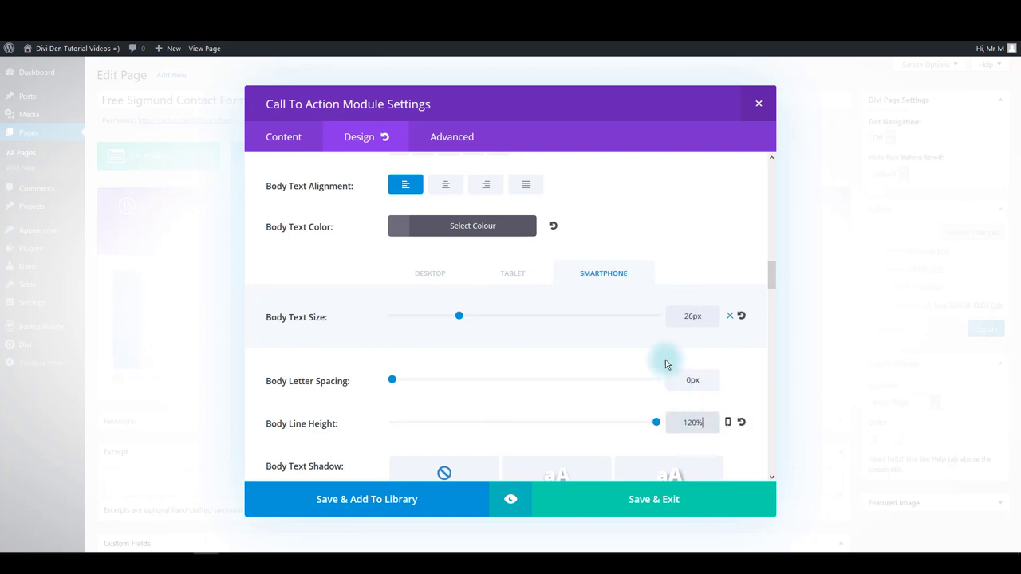
scroll(522, 383, down, 8)
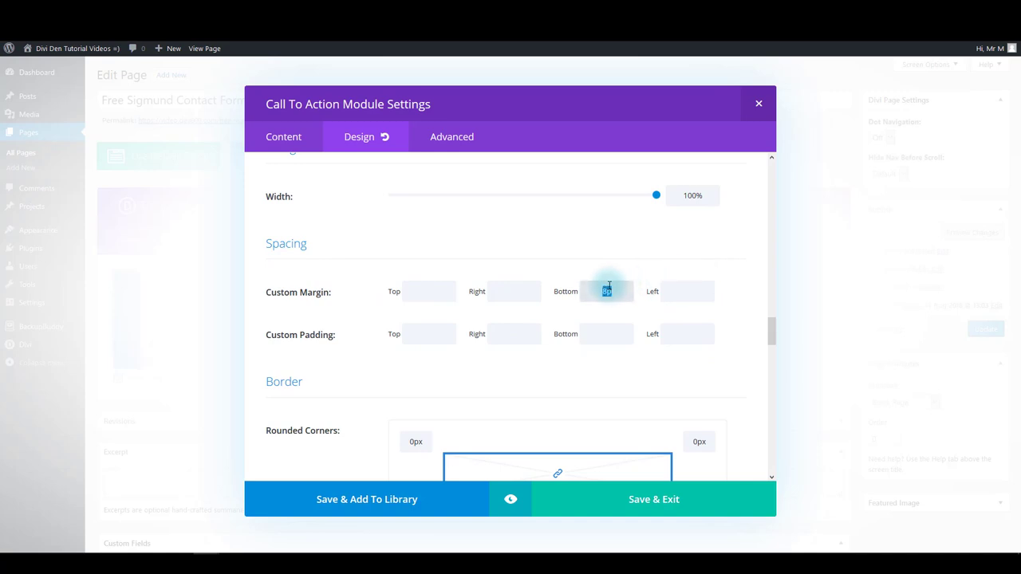
- Set the Call To Action's custom bottom margin to 0px
text(x)
key(Tab)
key(Tab)
key(Tab)
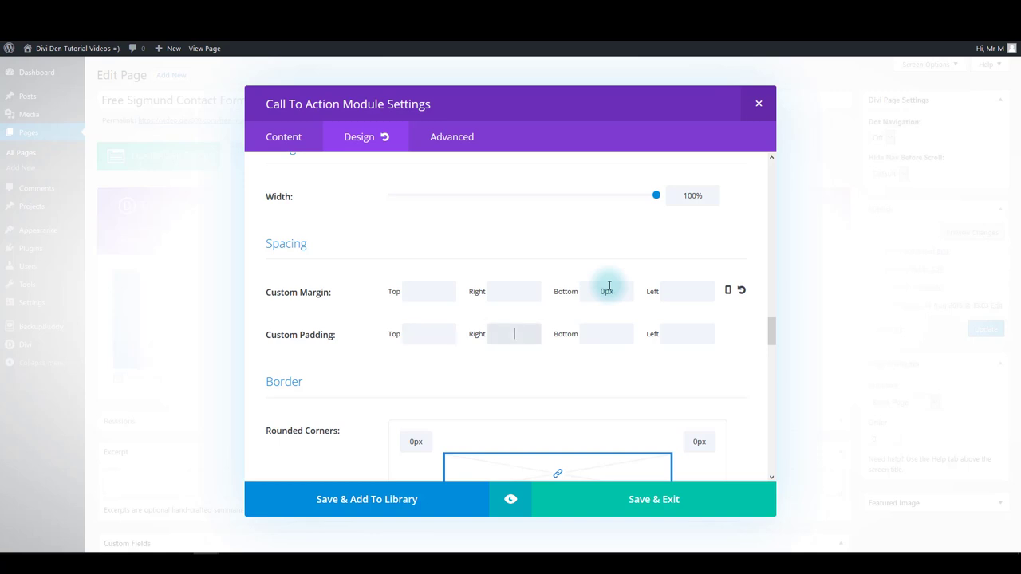
key(Tab)
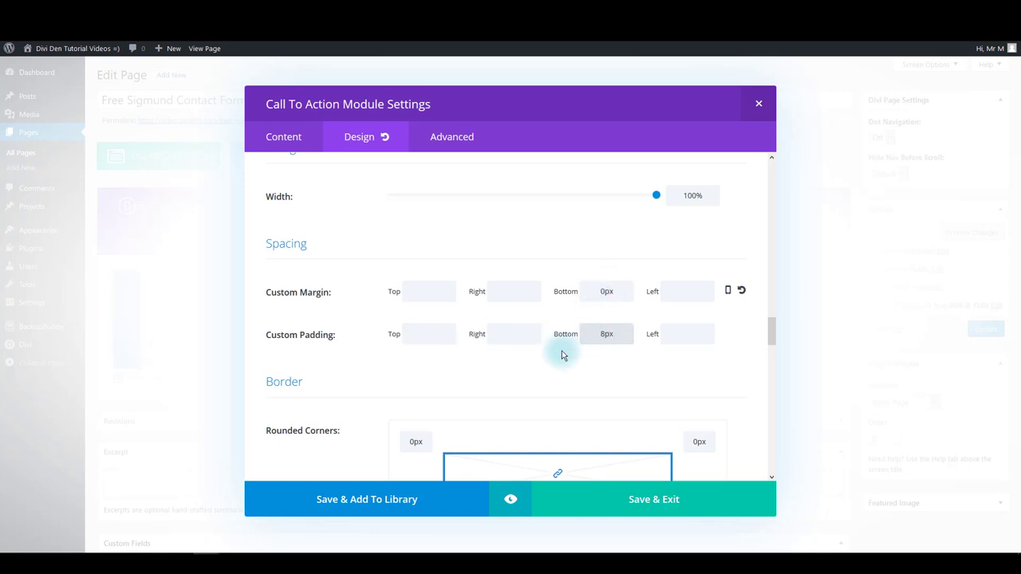
- Add a left-margin rule to Promo Description CSS and margin-left: 0px; padding-bottom: 6px; to Promo Title, then save
click(453, 138)
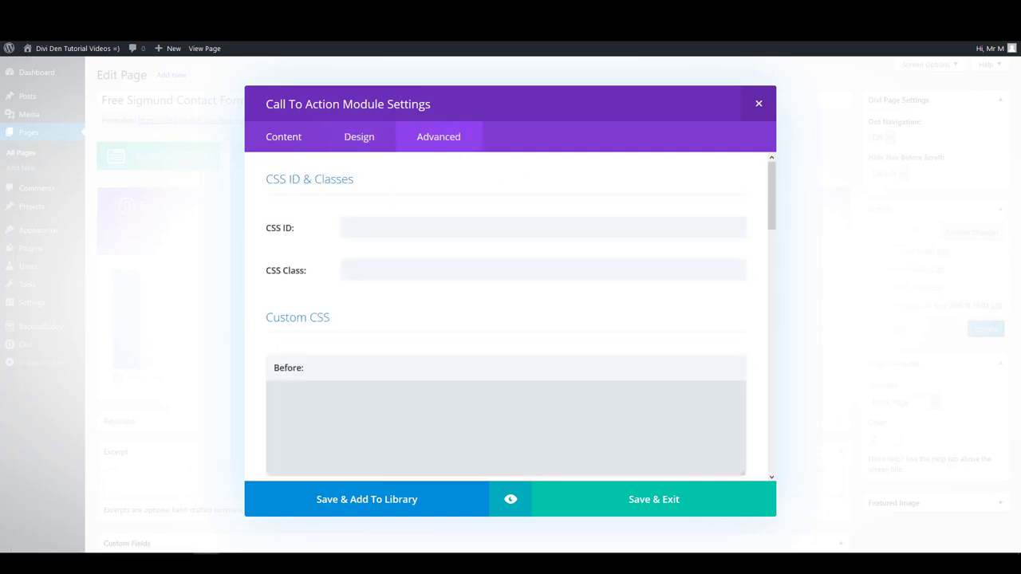
scroll(342, 364, down, 5)
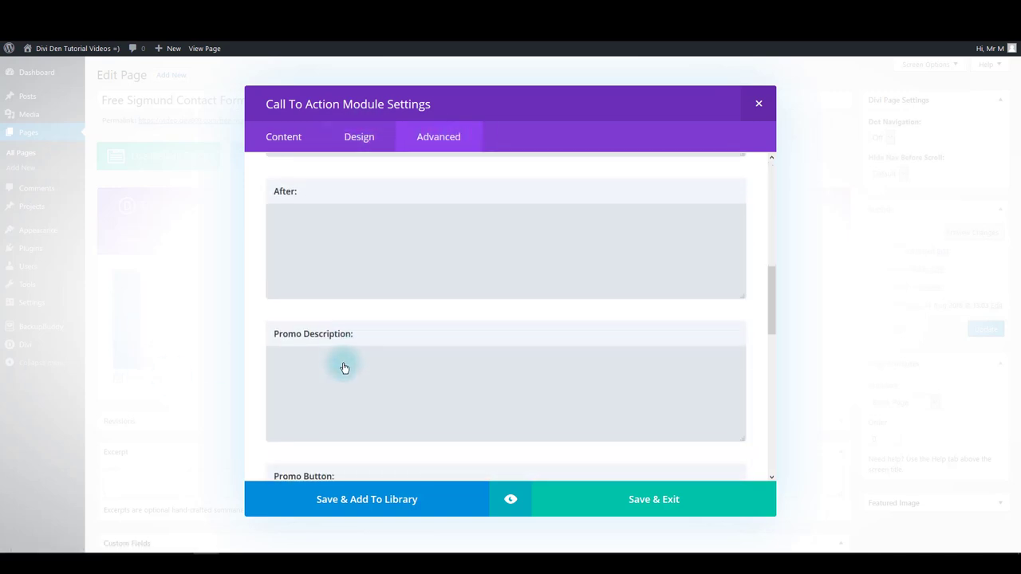
click(351, 369)
text(margin-left: 0px;)
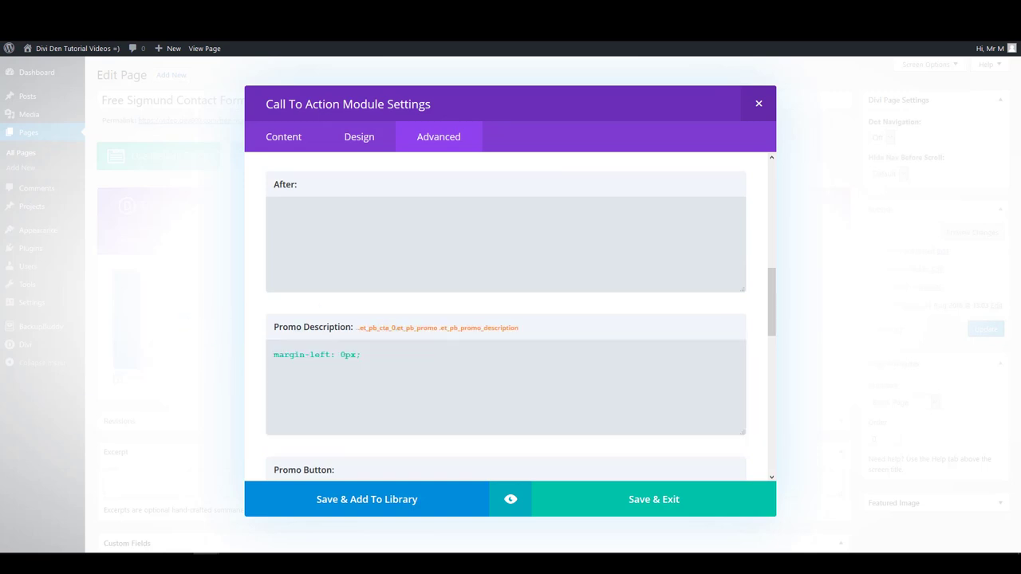
scroll(354, 383, down, 3)
click(354, 383)
text(margin-left: 0px; padding-bottom: 6px;)
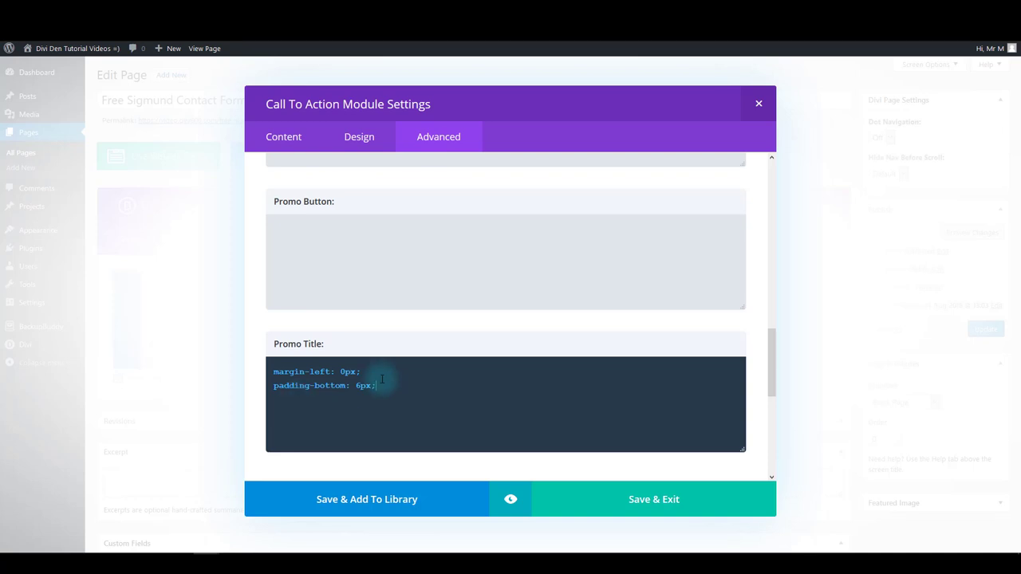
scroll(377, 378, up, 2)
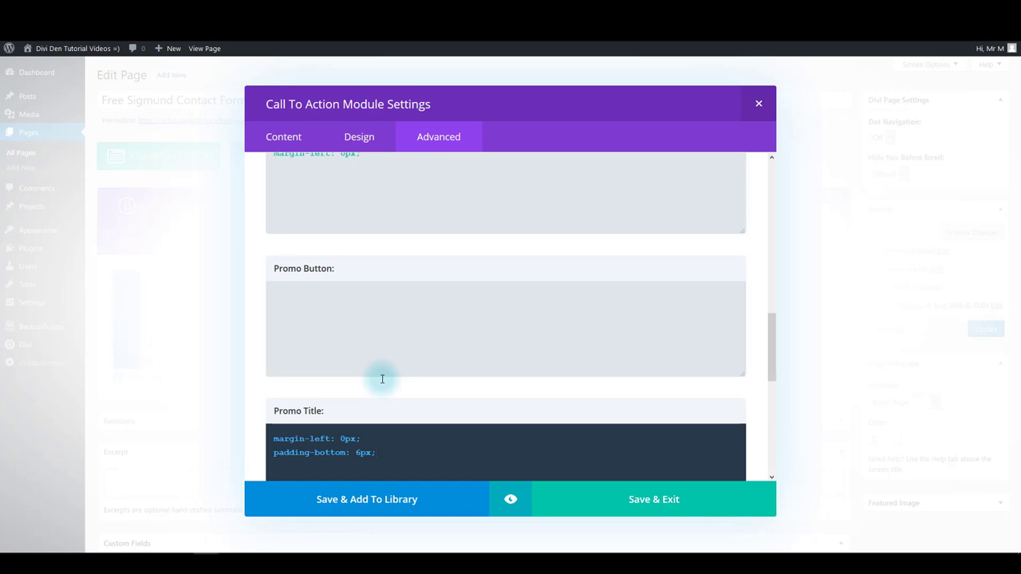
scroll(574, 423, down, 5)
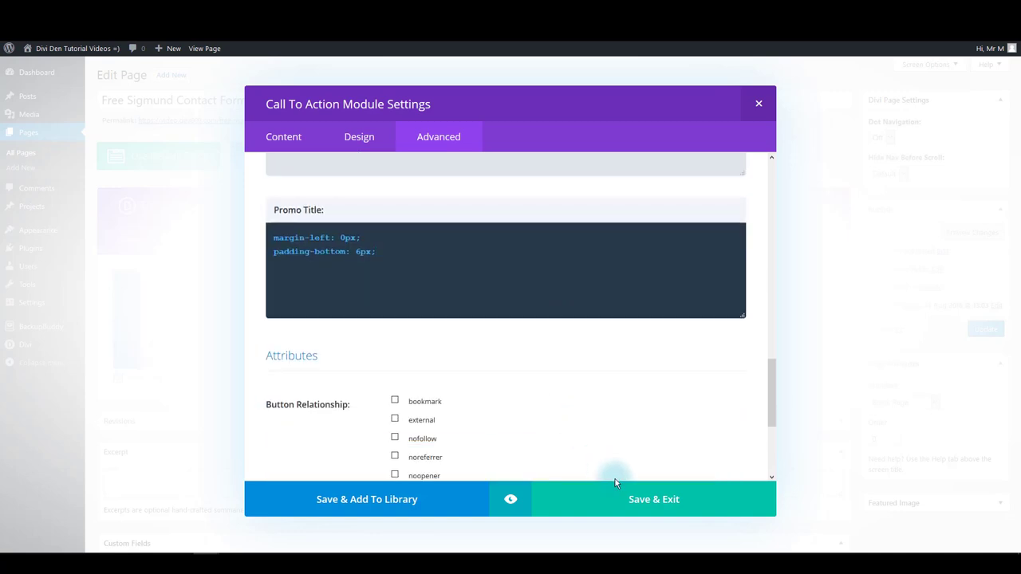
click(627, 499)
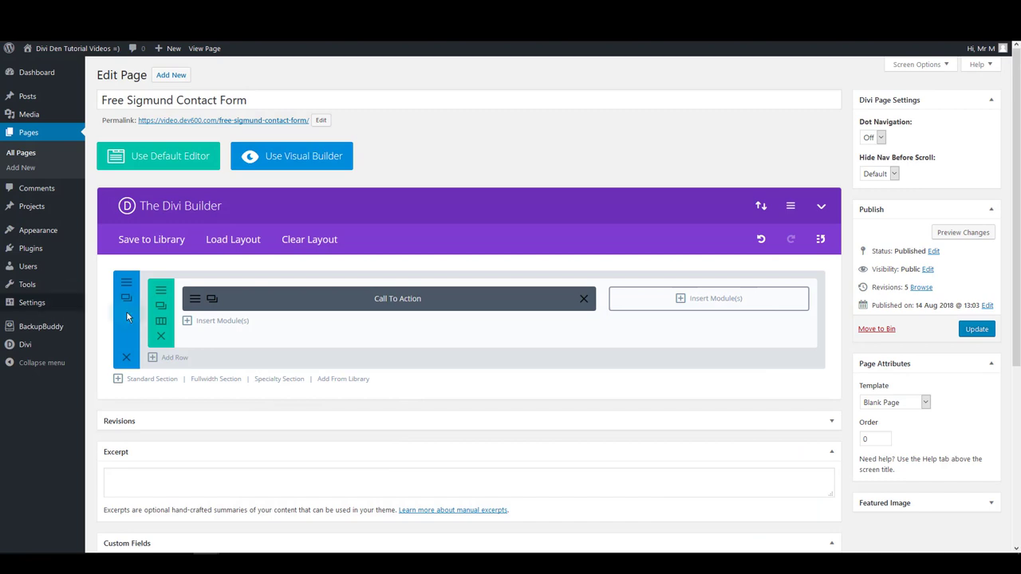
- Add a Contact Form under the Call To Action with submit button text 'Send Message' and captcha off
click(221, 322)
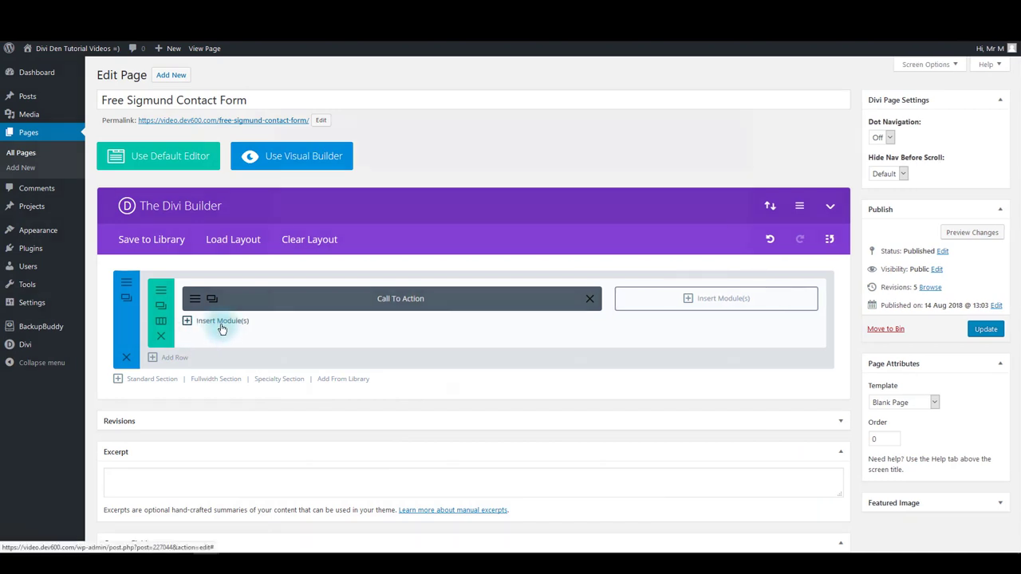
click(489, 314)
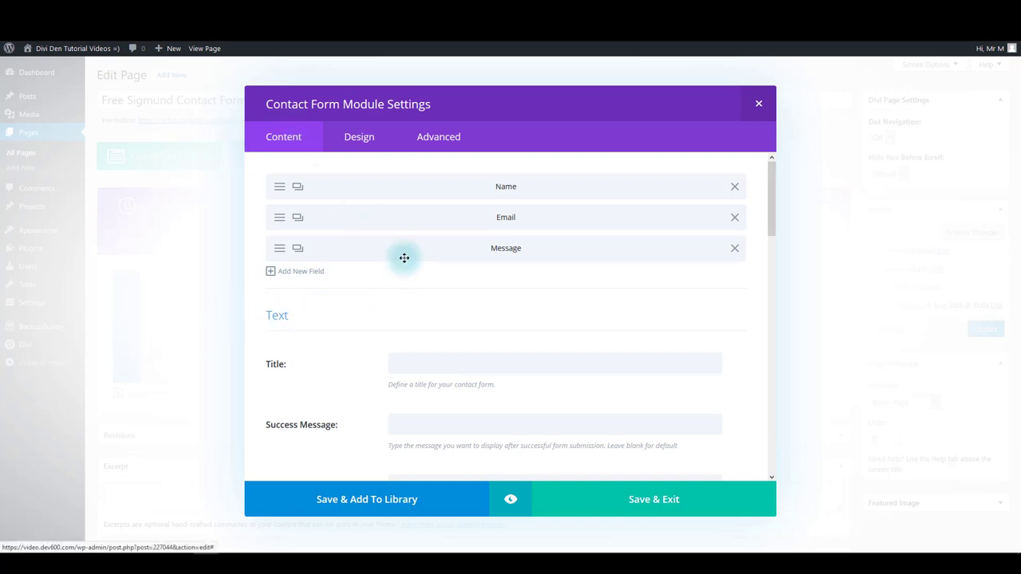
scroll(404, 258, down, 4)
scroll(372, 315, up, 4)
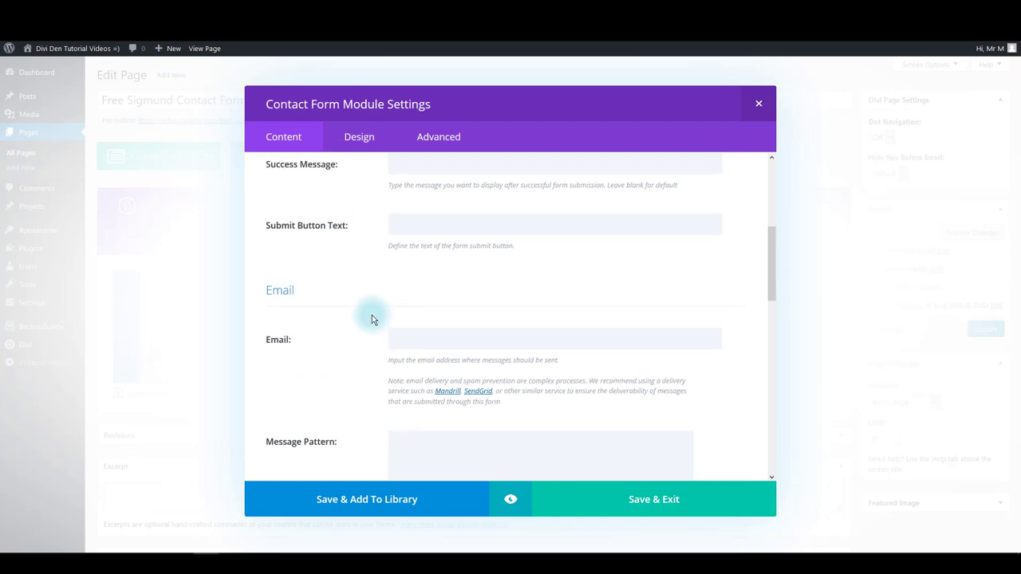
click(409, 352)
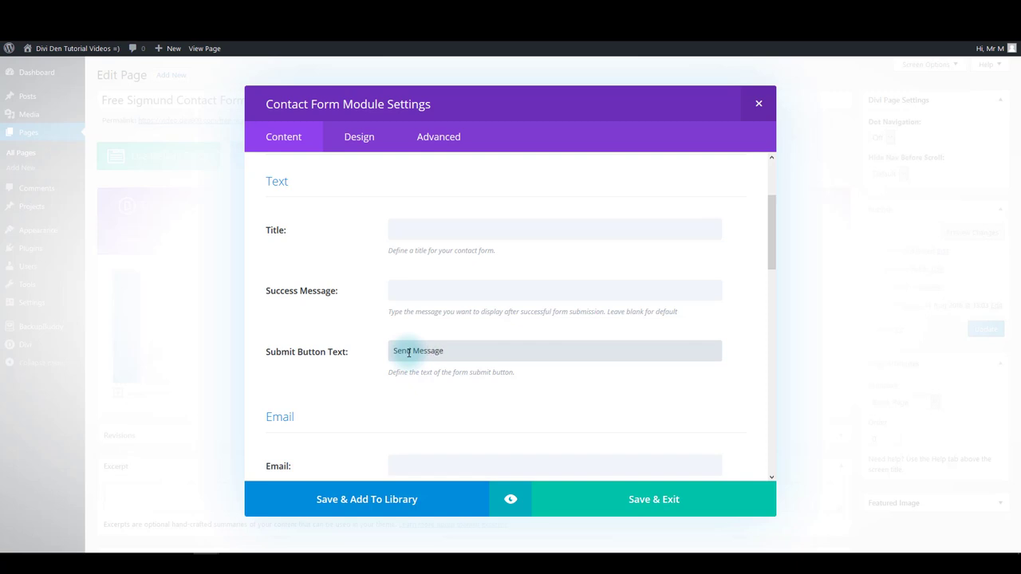
scroll(408, 352, down, 8)
scroll(399, 319, up, 2)
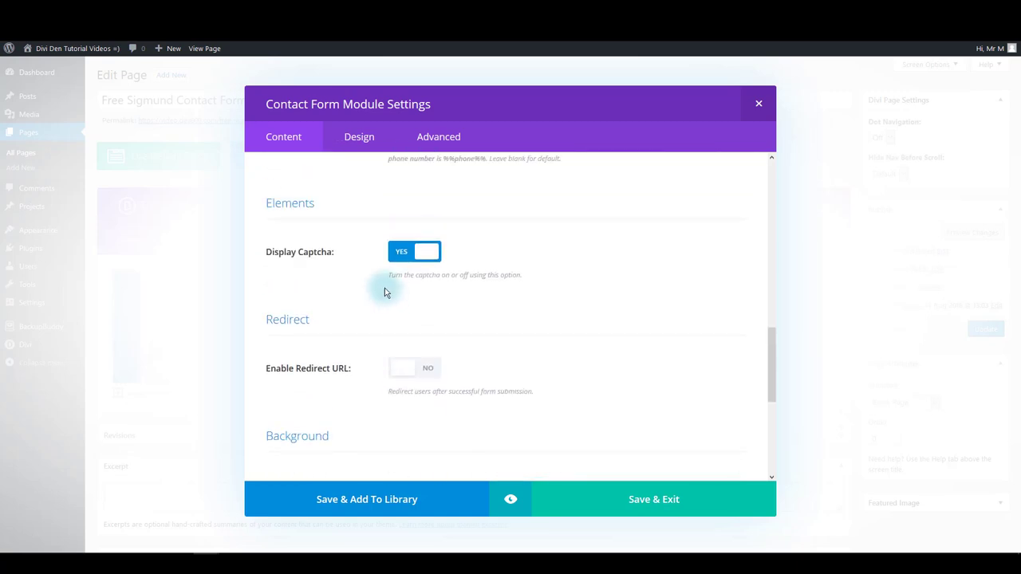
click(402, 251)
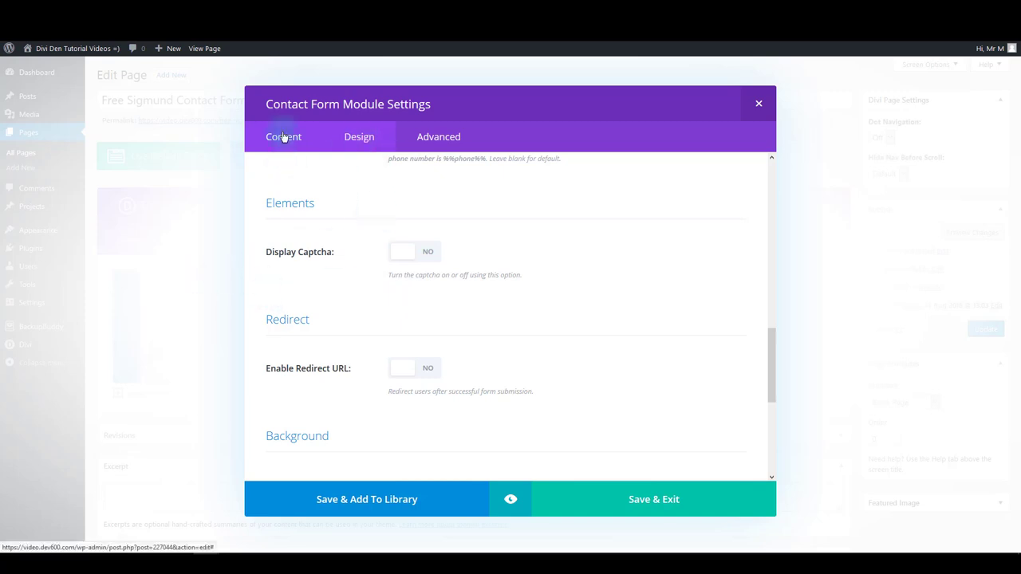
click(358, 138)
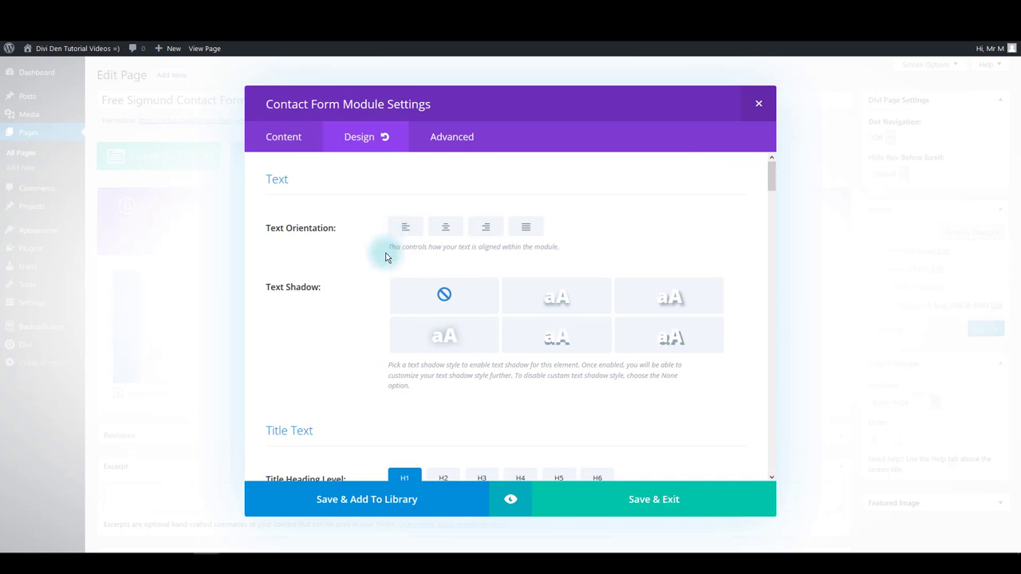
- Set the contact form field font to Lato Regular, leaving the field background unchanged
scroll(389, 298, down, 5)
scroll(384, 334, down, 5)
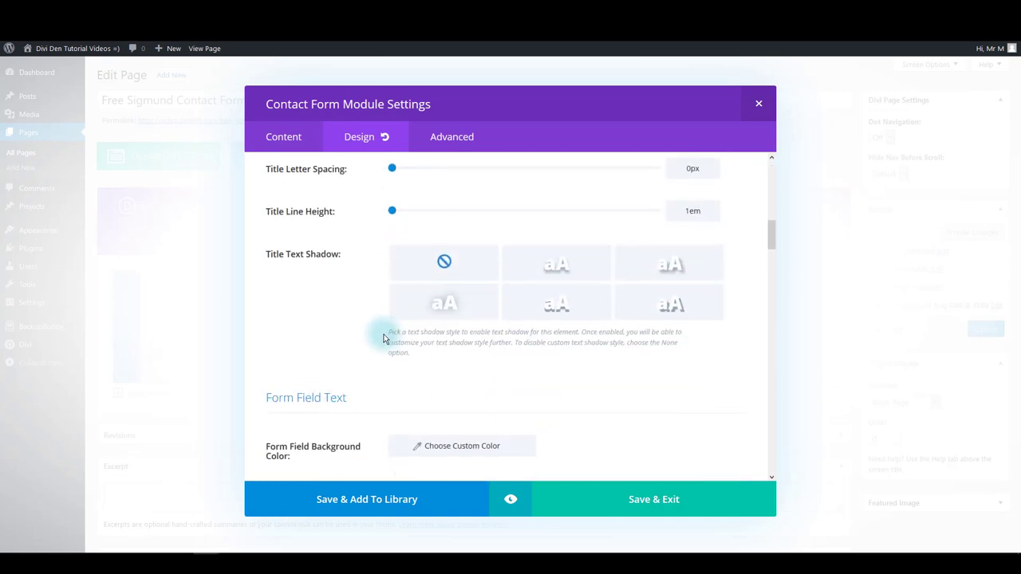
click(403, 313)
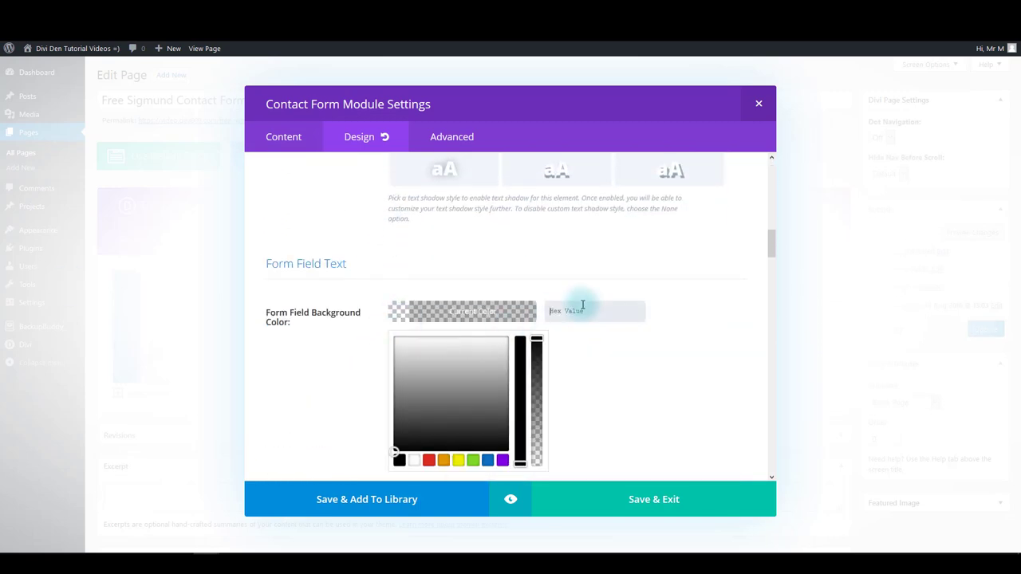
click(689, 316)
scroll(611, 344, down, 1)
click(435, 297)
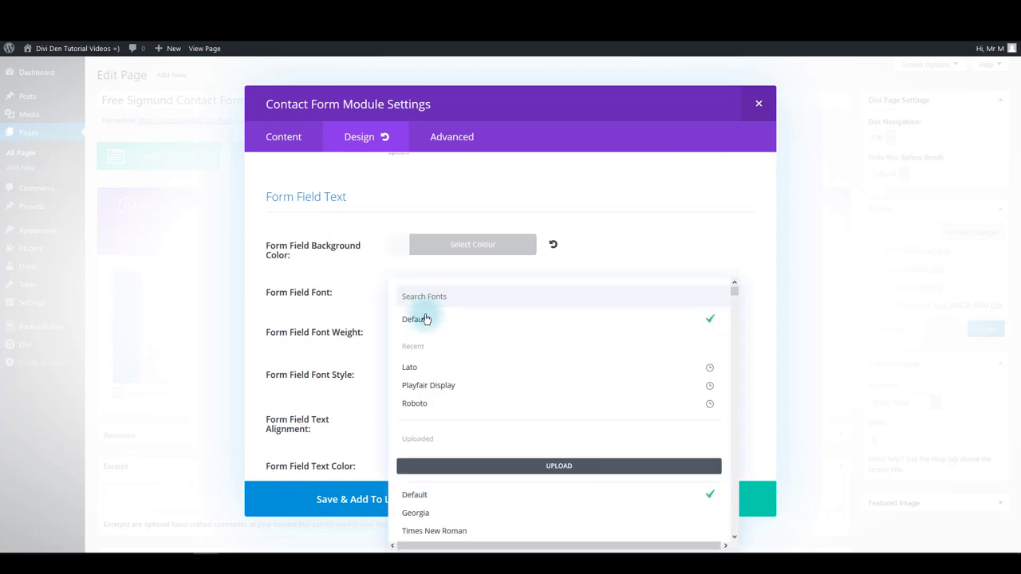
click(424, 365)
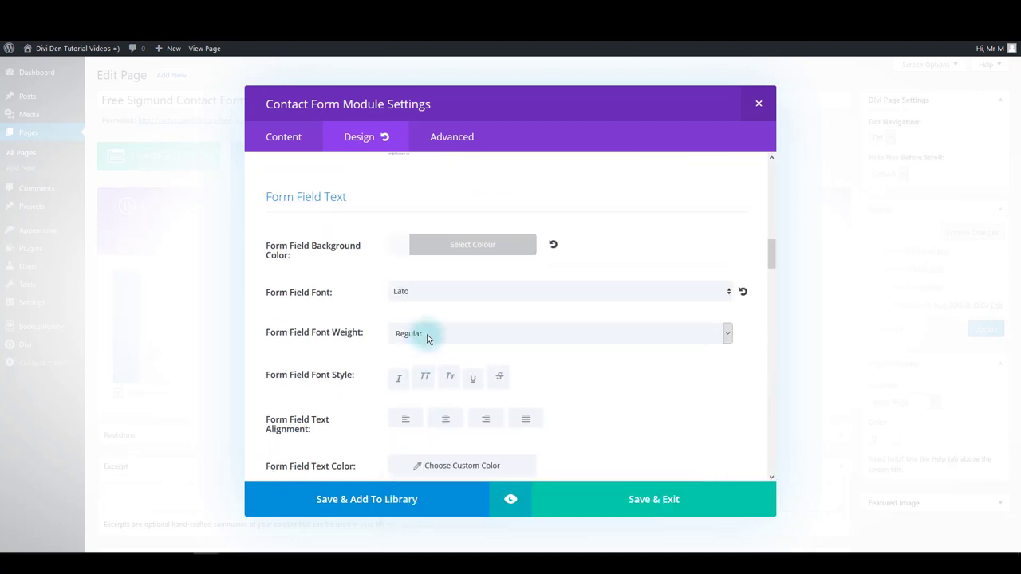
click(426, 337)
click(425, 376)
- Left-align form field text in colour #898698 at size 16 and enable custom button styles
scroll(430, 343, down, 3)
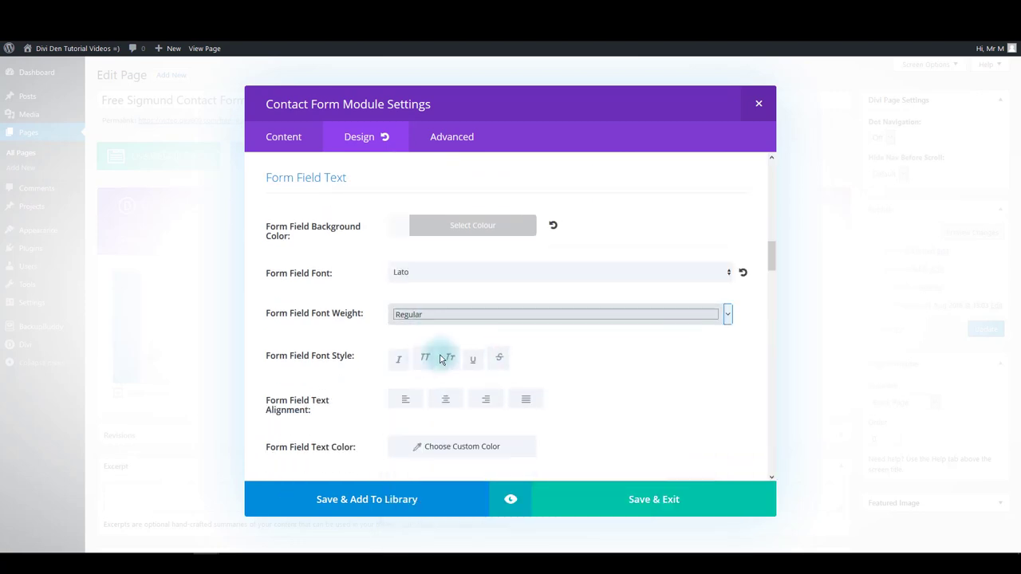
click(393, 285)
click(406, 339)
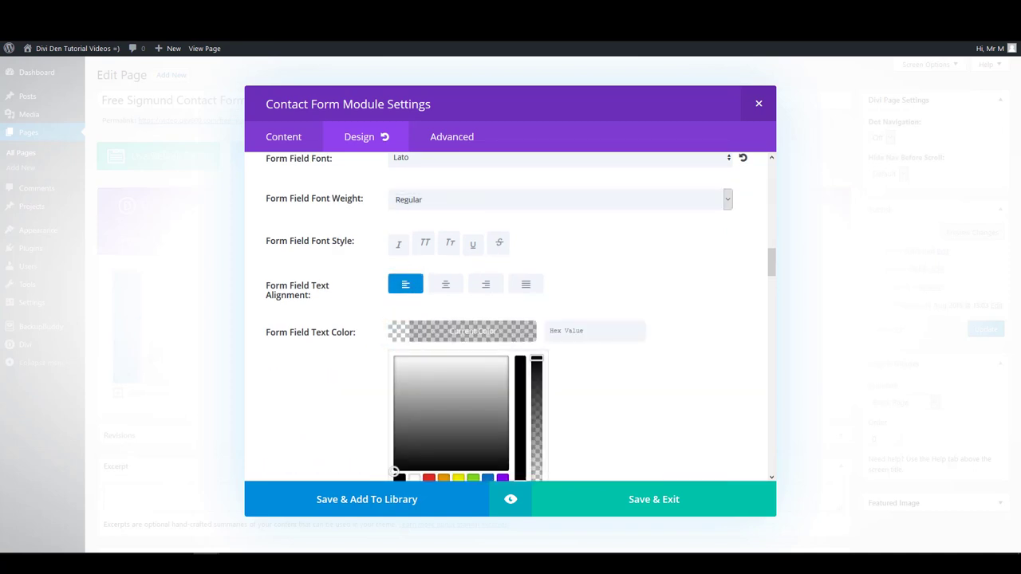
click(598, 331)
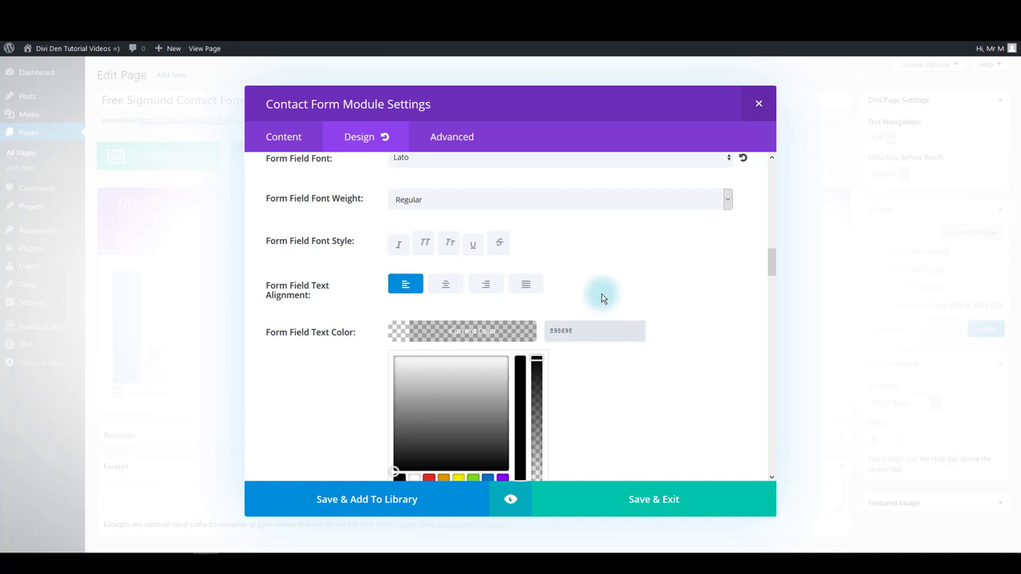
click(602, 293)
click(690, 372)
text(1)
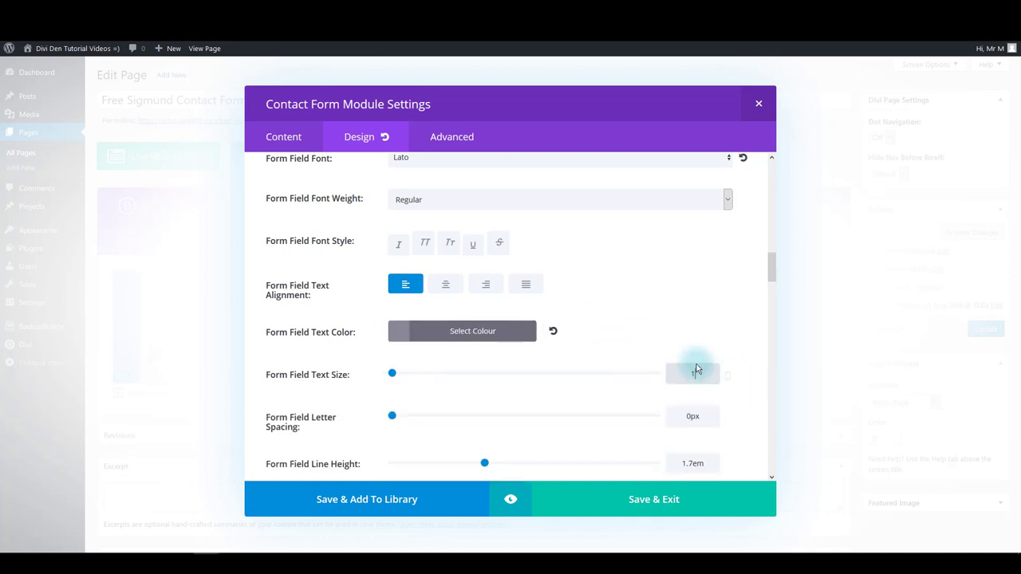
text(6)
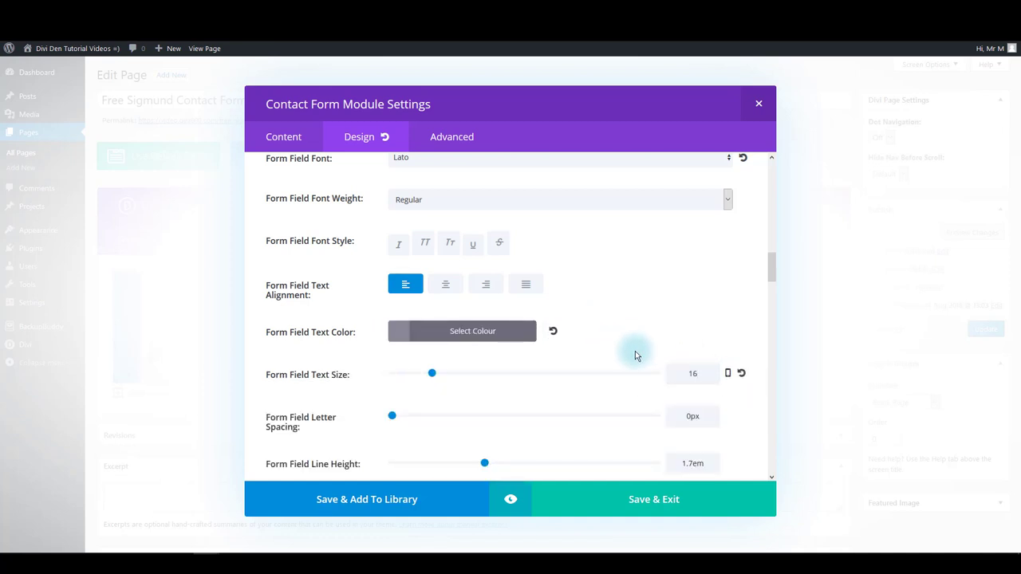
scroll(635, 351, down, 5)
click(414, 232)
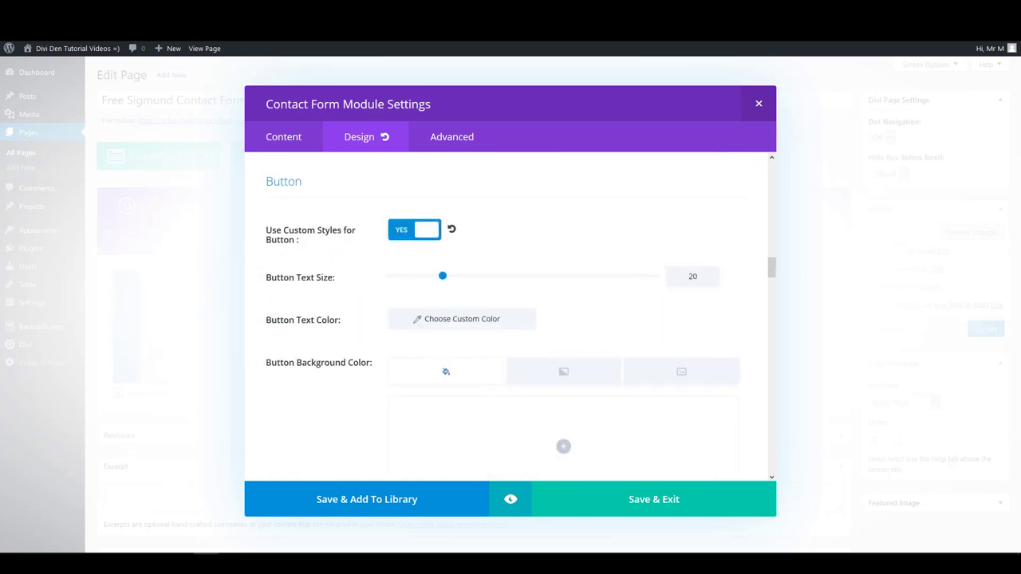
- Set the form button text size to 16 and its text colour to #fff
scroll(362, 327, up, 3)
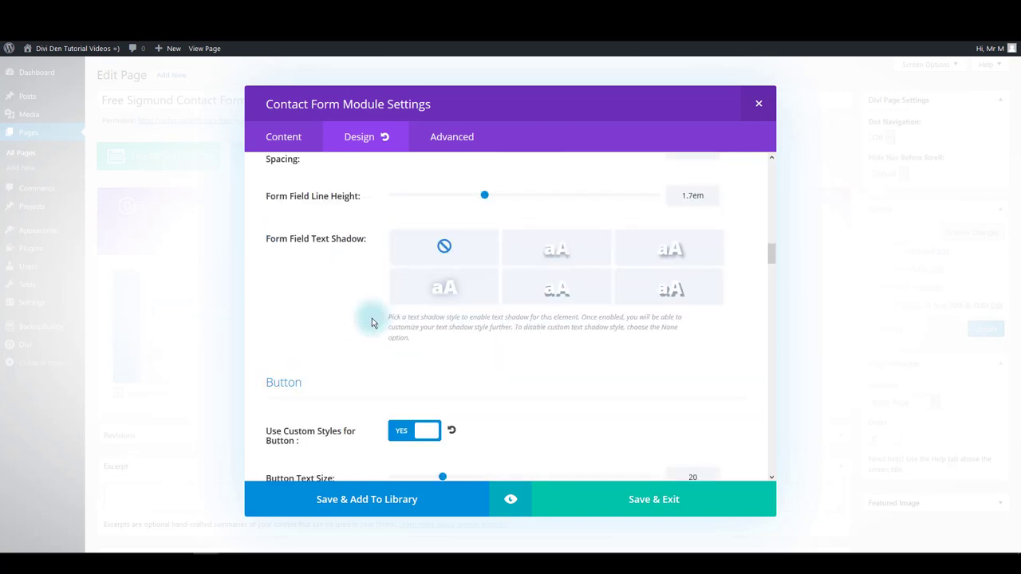
click(529, 248)
click(429, 250)
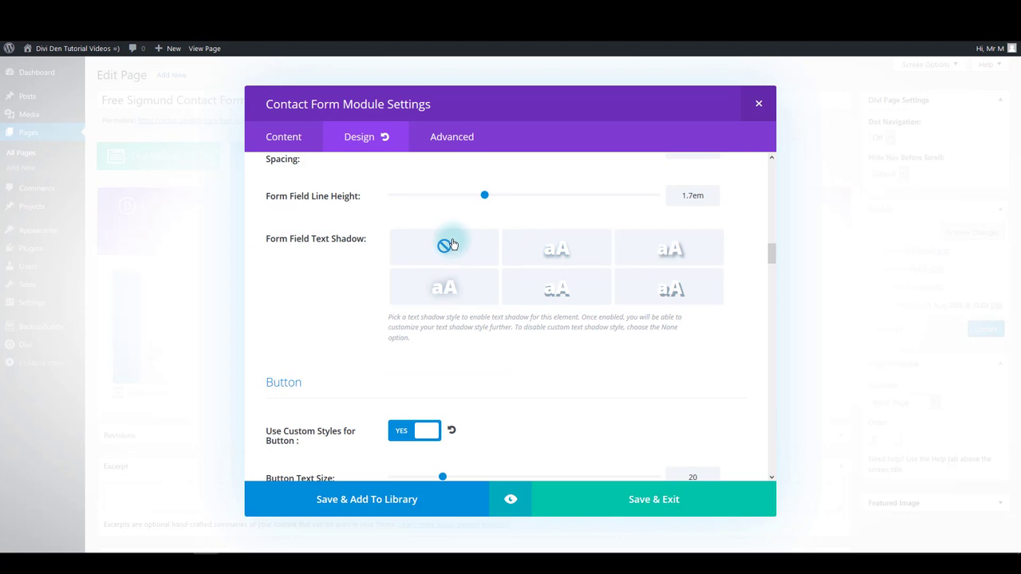
scroll(454, 319, down, 2)
scroll(460, 328, down, 1)
double_click(693, 276)
text(16)
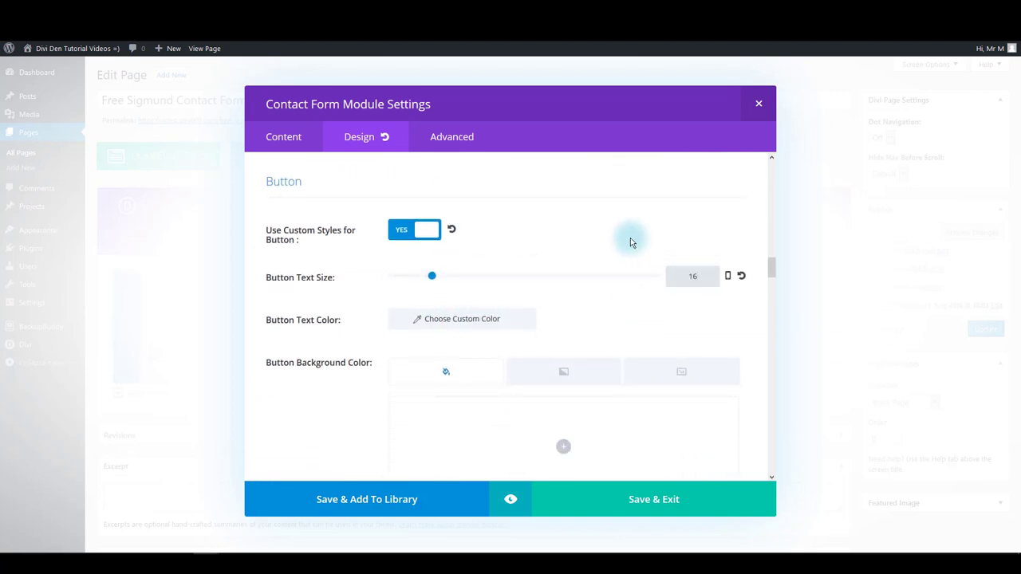
click(416, 319)
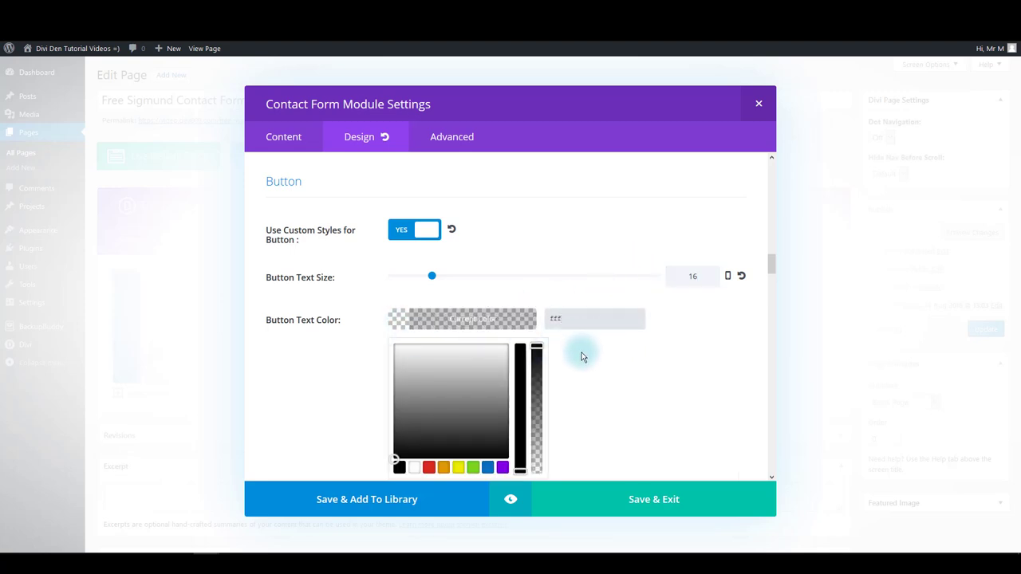
text(fff)
- Make the button text uppercase and hide the button icon
scroll(581, 354, down, 3)
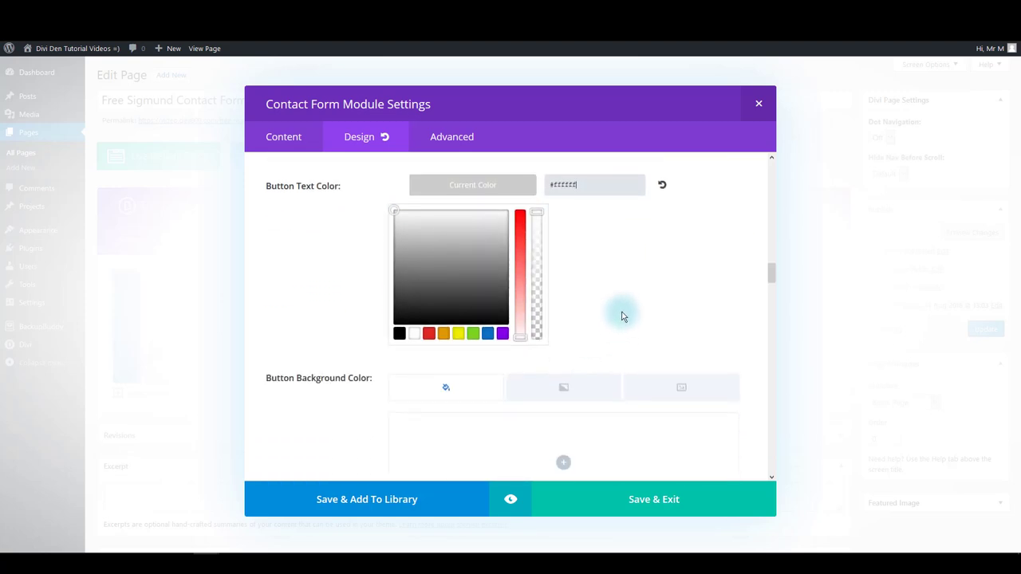
scroll(623, 317, down, 7)
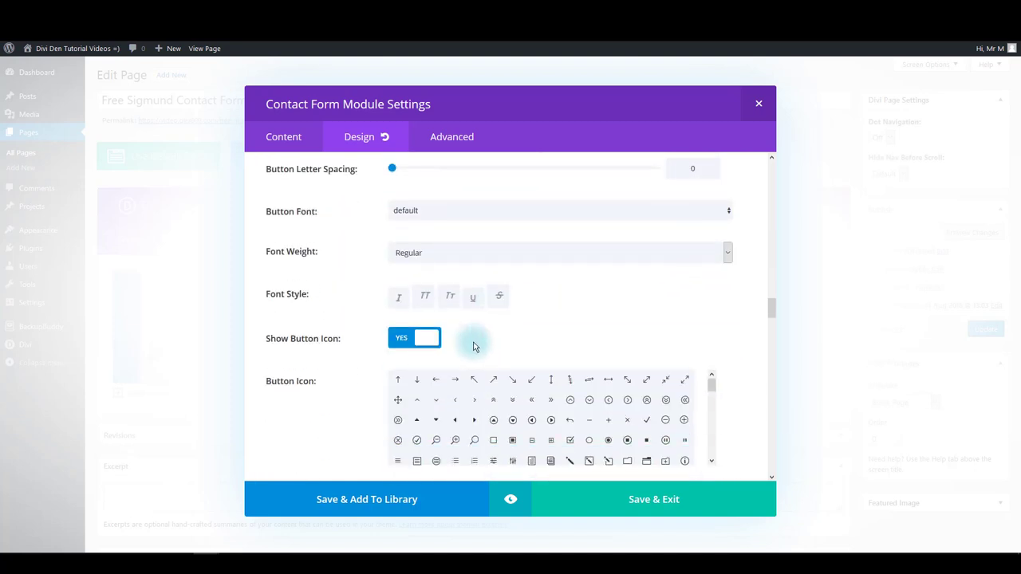
scroll(473, 346, down, 3)
click(425, 165)
scroll(409, 339, up, 3)
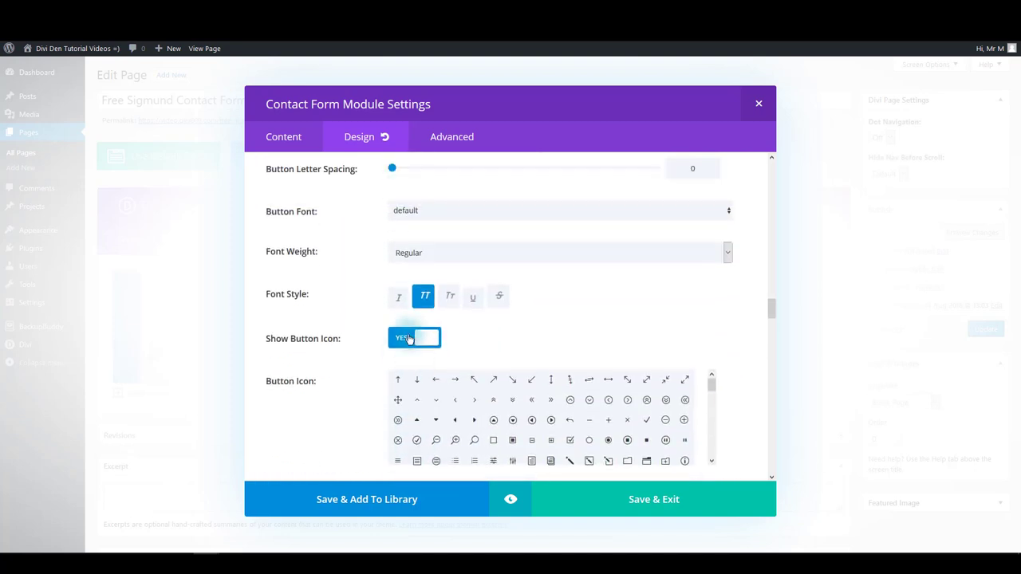
click(408, 344)
scroll(408, 353, up, 4)
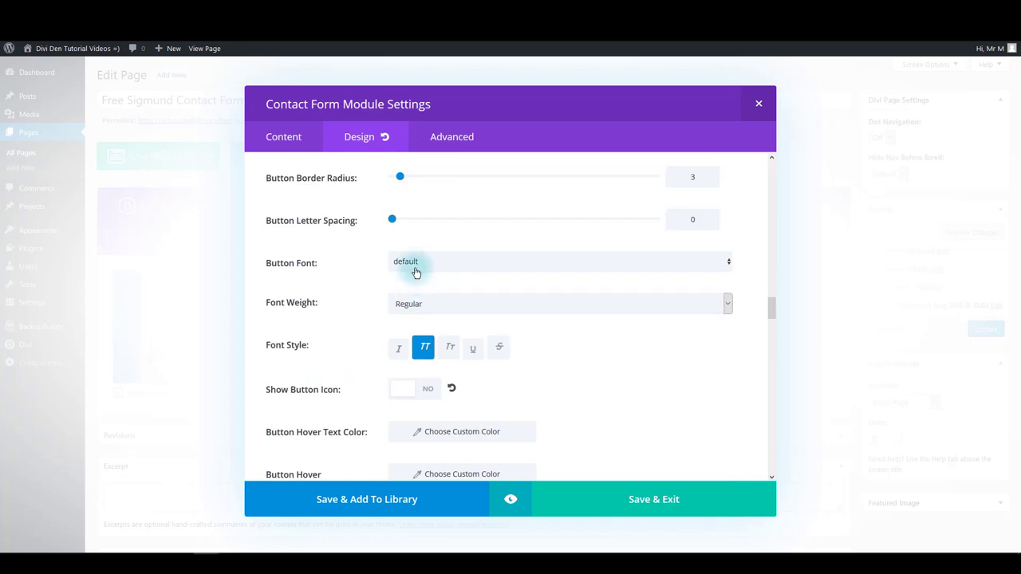
- Set the button font to Lato with Bold weight
click(414, 270)
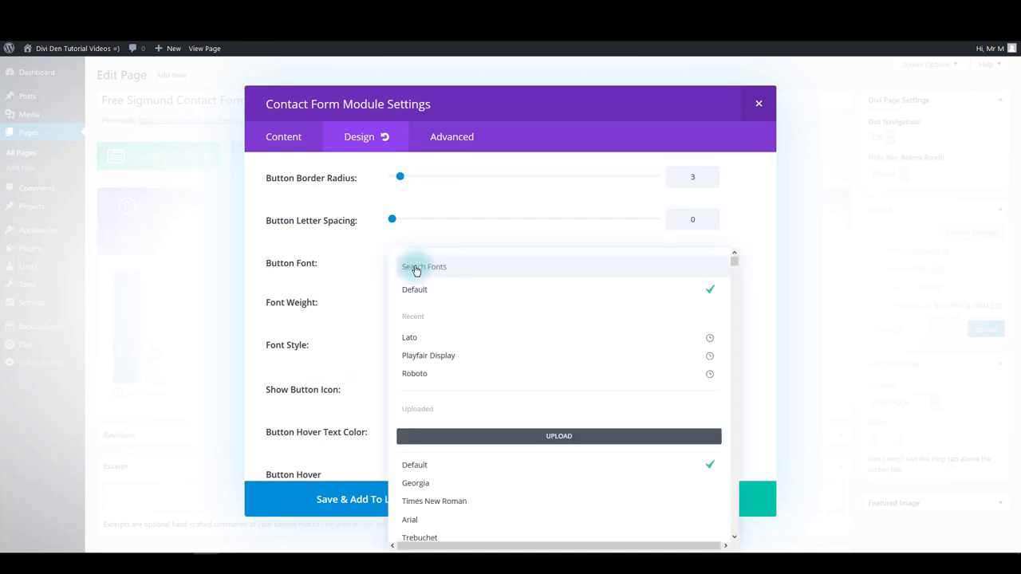
click(419, 338)
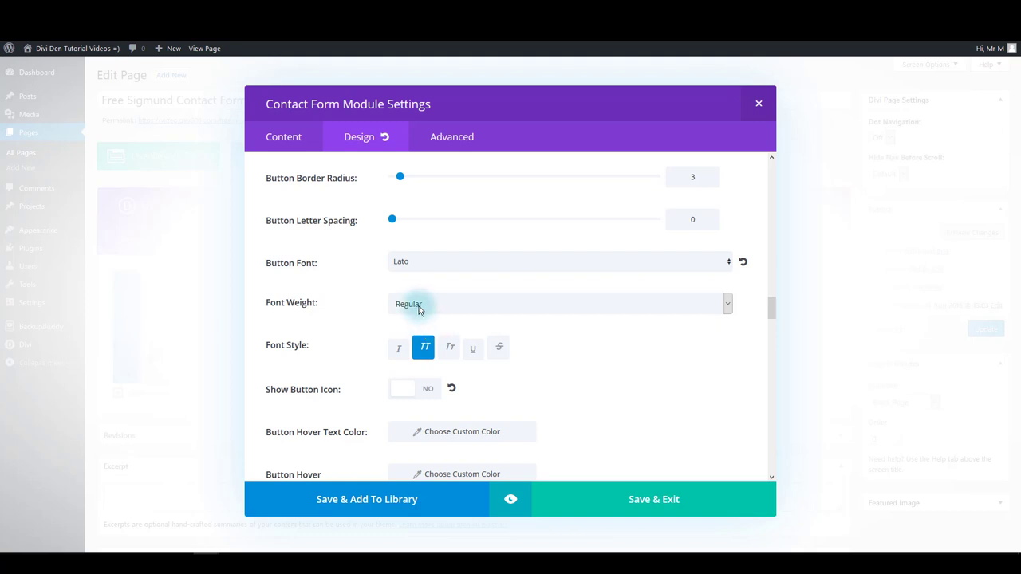
click(417, 306)
click(419, 357)
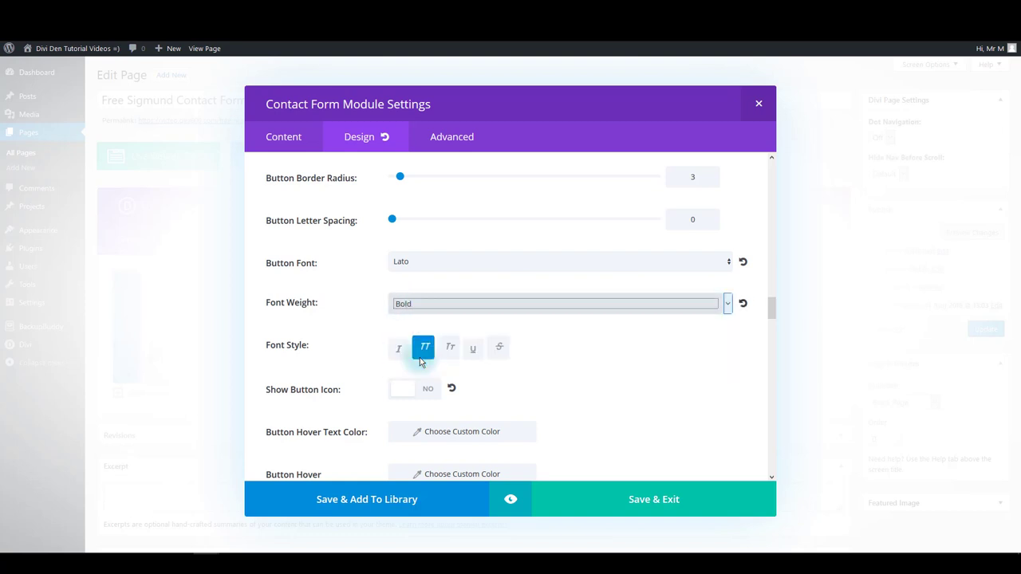
scroll(419, 357, down, 10)
scroll(399, 343, up, 2)
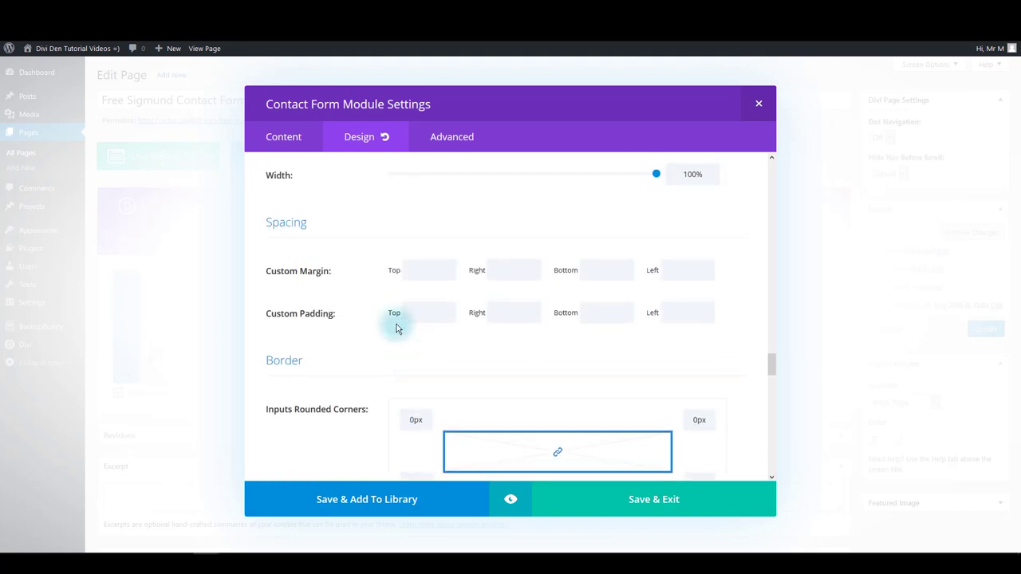
- Set the contact form width to 699 and switch to its Advanced settings
double_click(714, 219)
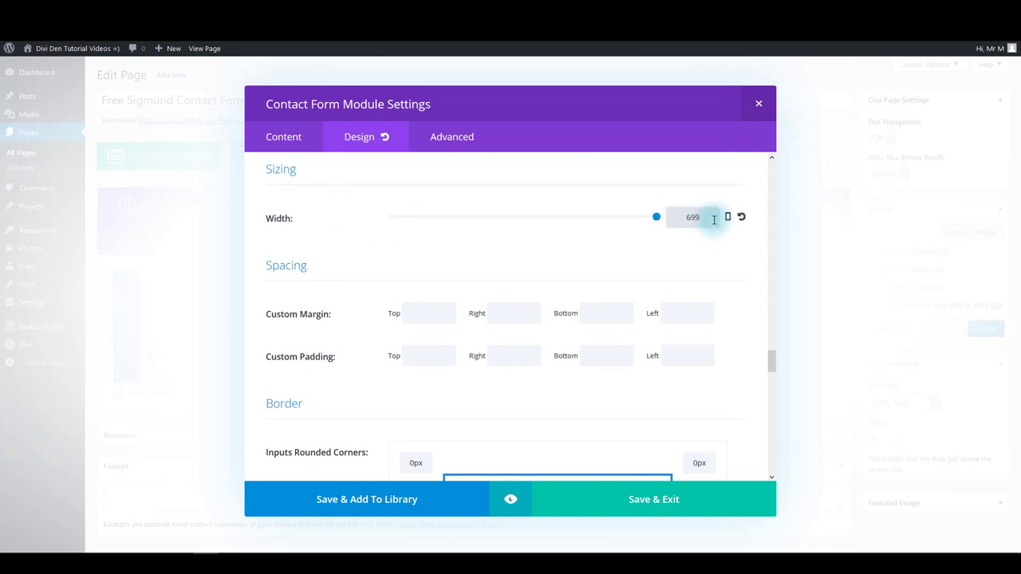
text(699)
scroll(702, 183, up, 1)
scroll(576, 285, down, 3)
click(439, 136)
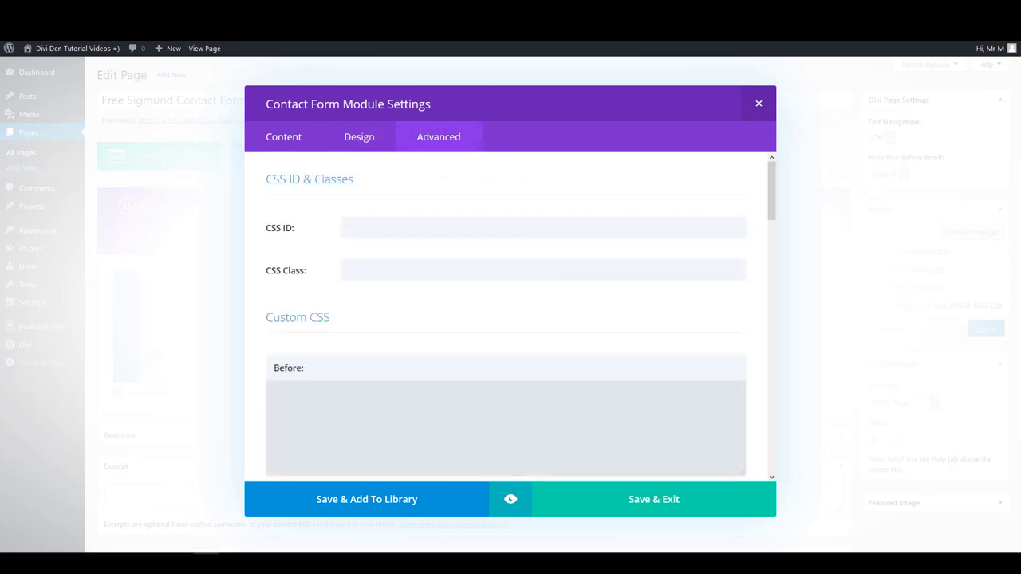
- Set the contact form's CSS ID to et_pb_contact_form_0
click(353, 228)
text(et_pb_contact_form_0)
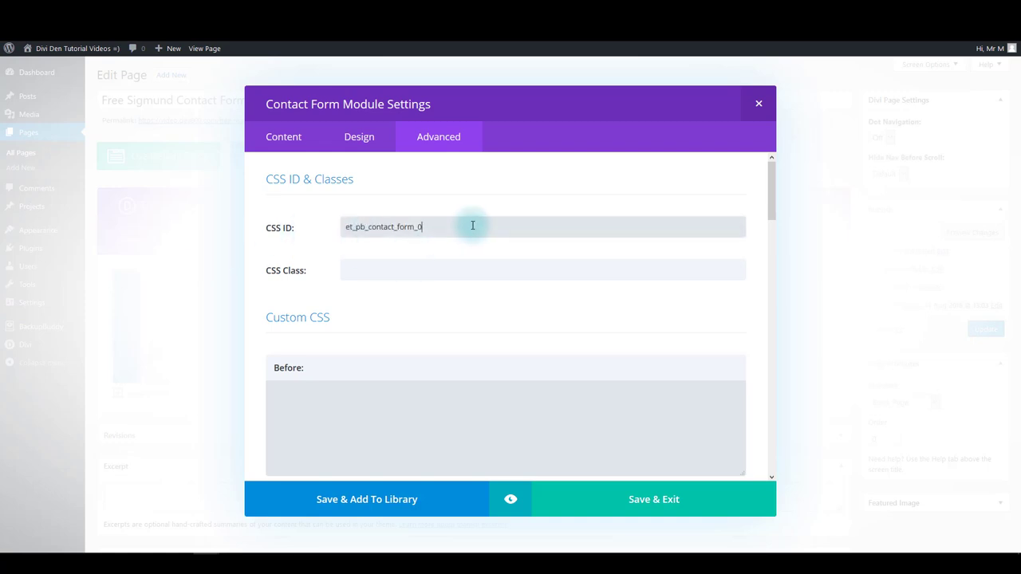
click(435, 236)
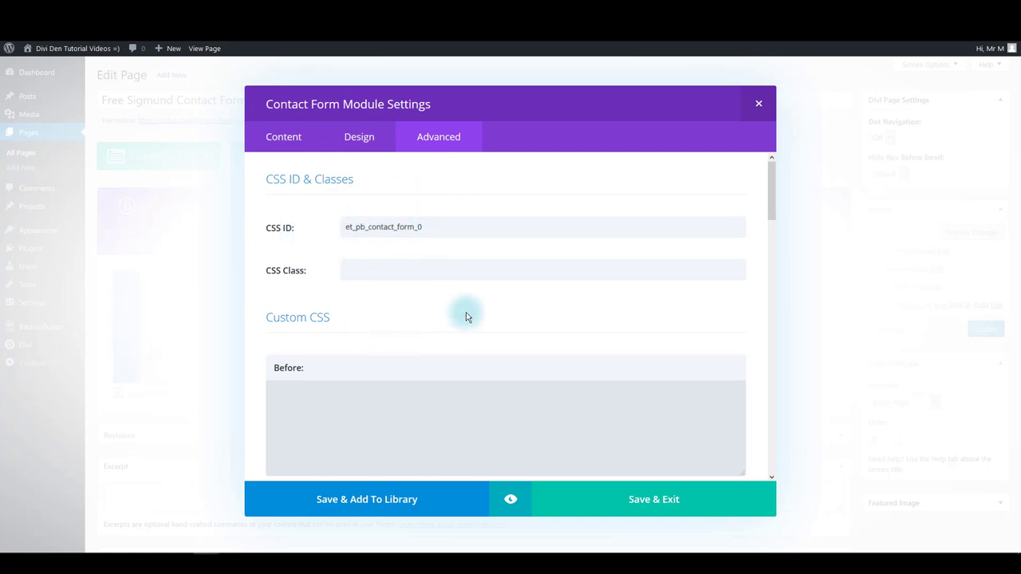
- Add Contact Button CSS with padding 10px 30px 13px 35px!important and margin-left 38px, then update the page
scroll(468, 315, down, 7)
scroll(350, 328, down, 2)
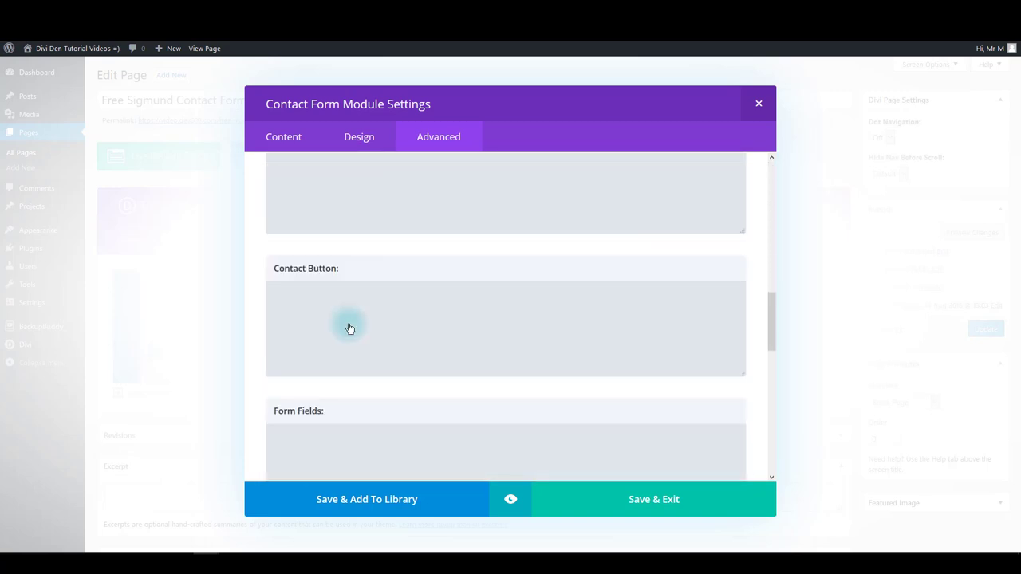
click(348, 325)
text(padding: 10px 38px 13px 35px!important; margin-left: 38px;)
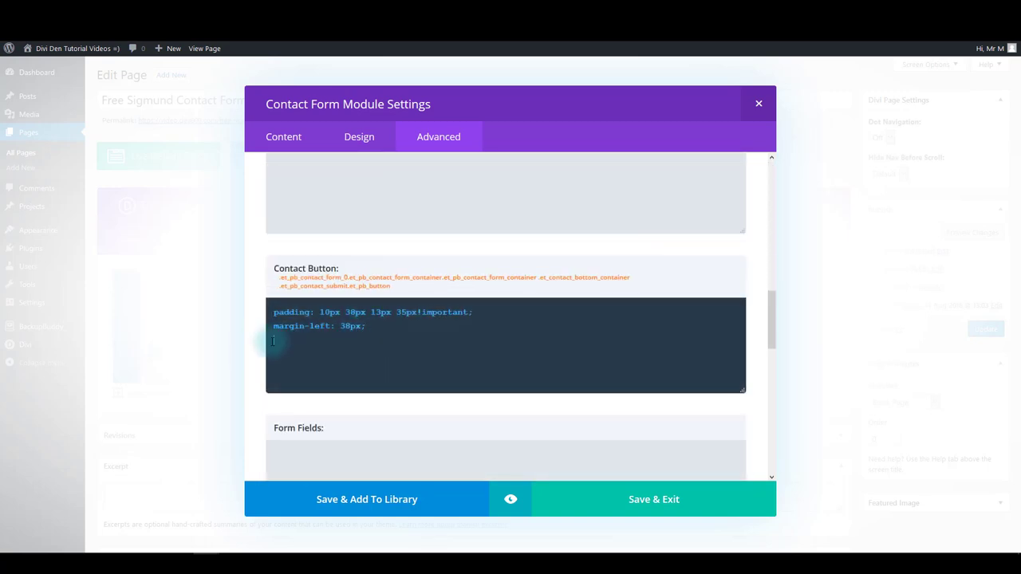
click(417, 377)
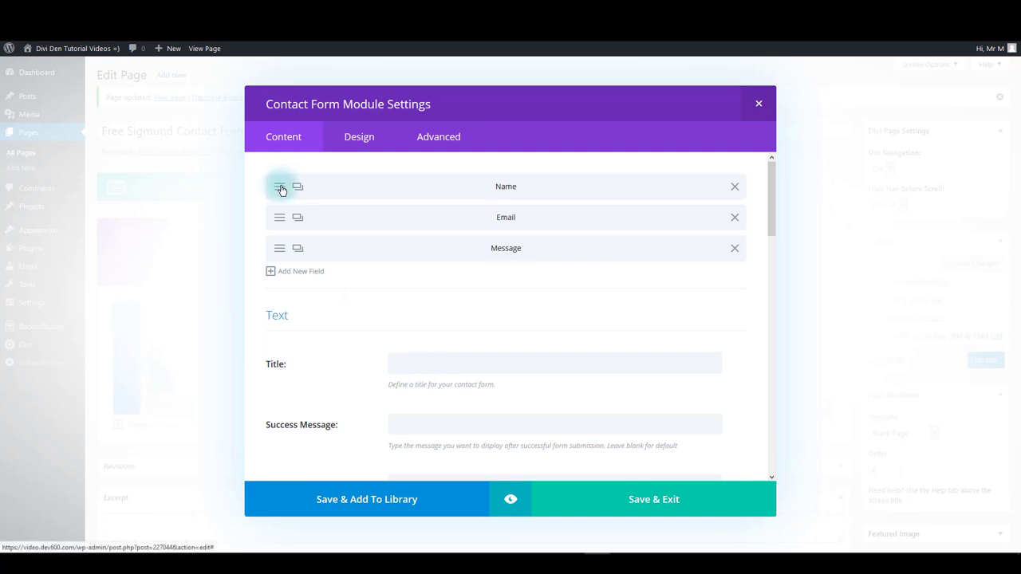
- In the Name field's design settings, choose a bottom-only border style
mouse_move(281, 188)
mouse_down()
mouse_move(327, 180)
mouse_move(277, 190)
mouse_up()
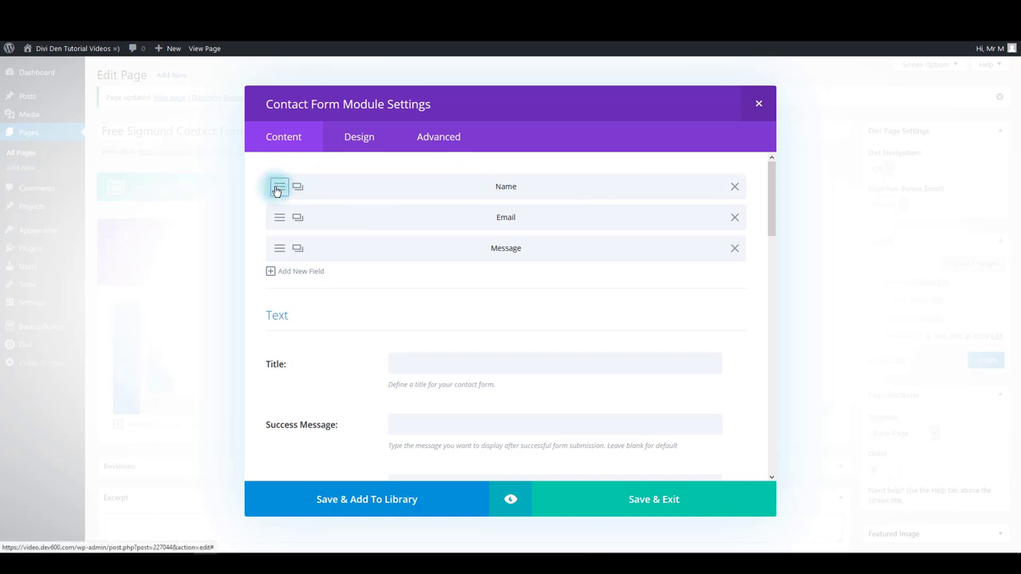
click(277, 190)
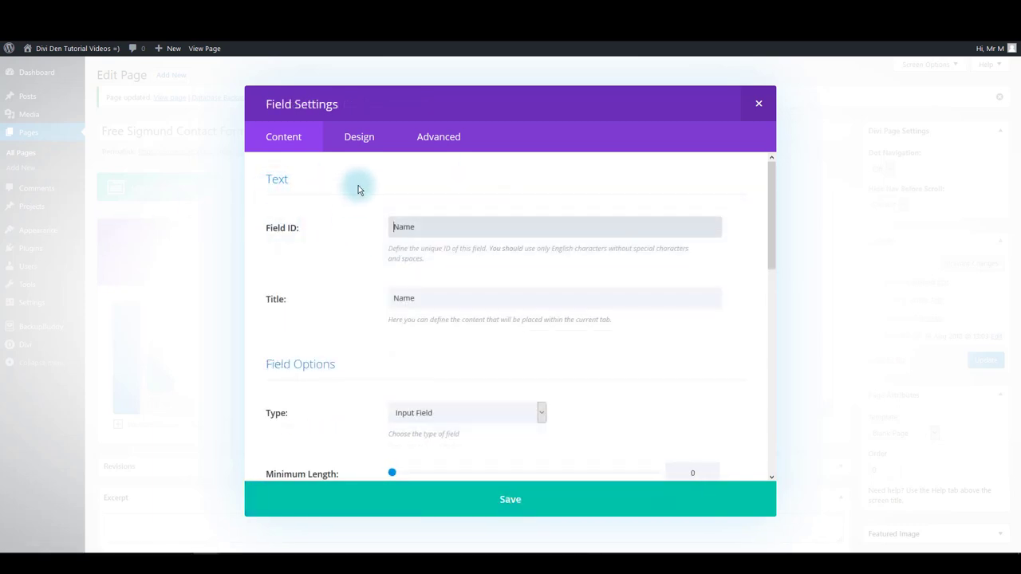
click(359, 141)
scroll(339, 219, down, 10)
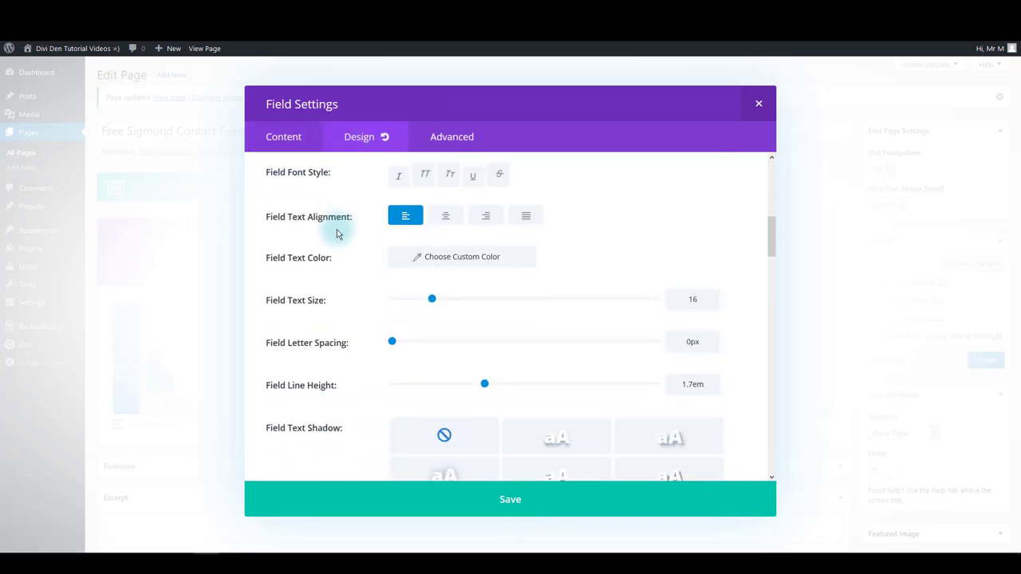
scroll(340, 236, down, 15)
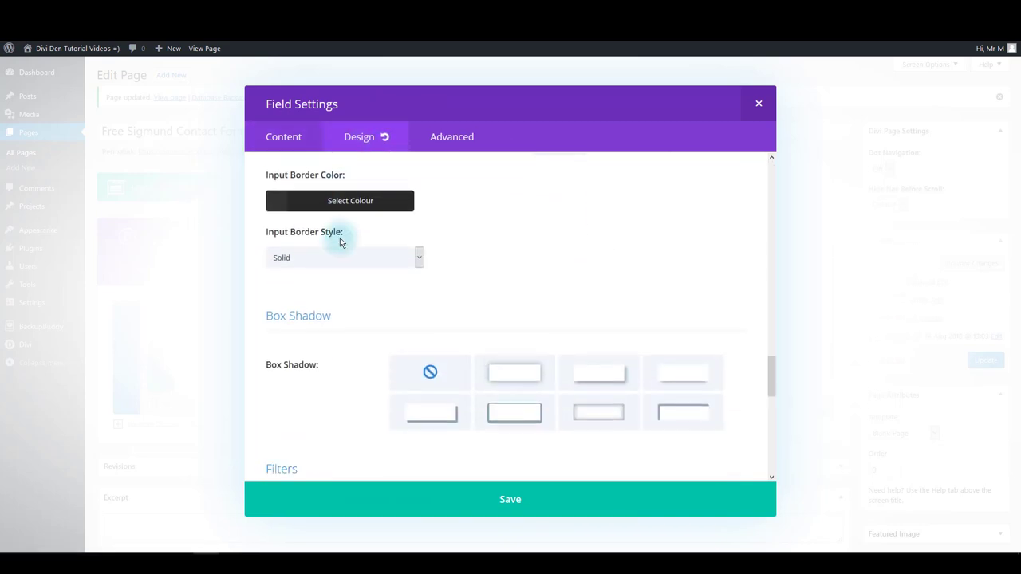
scroll(339, 244, down, 5)
scroll(372, 319, up, 10)
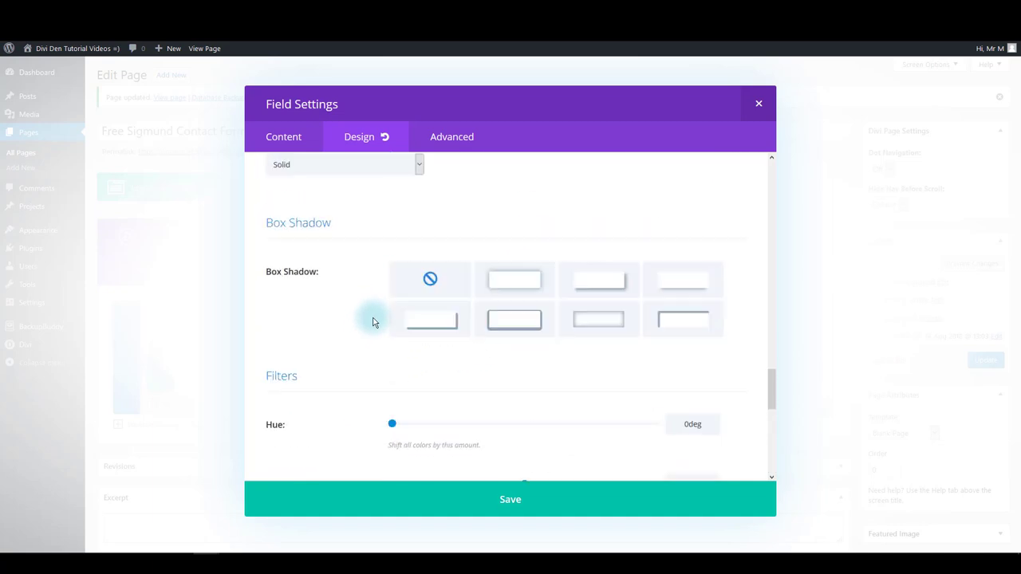
scroll(371, 339, down, 3)
scroll(359, 327, up, 10)
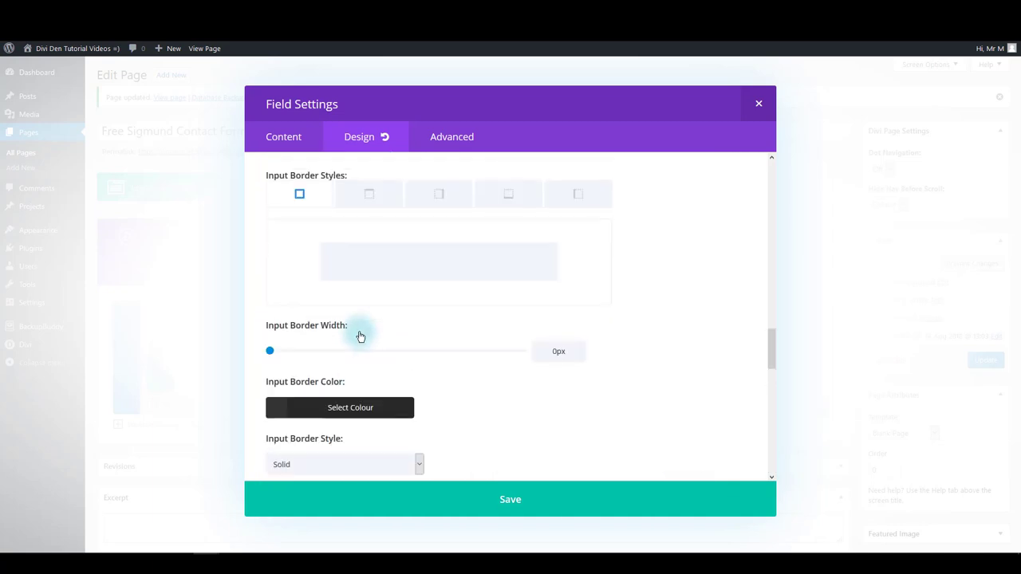
scroll(356, 347, down, 3)
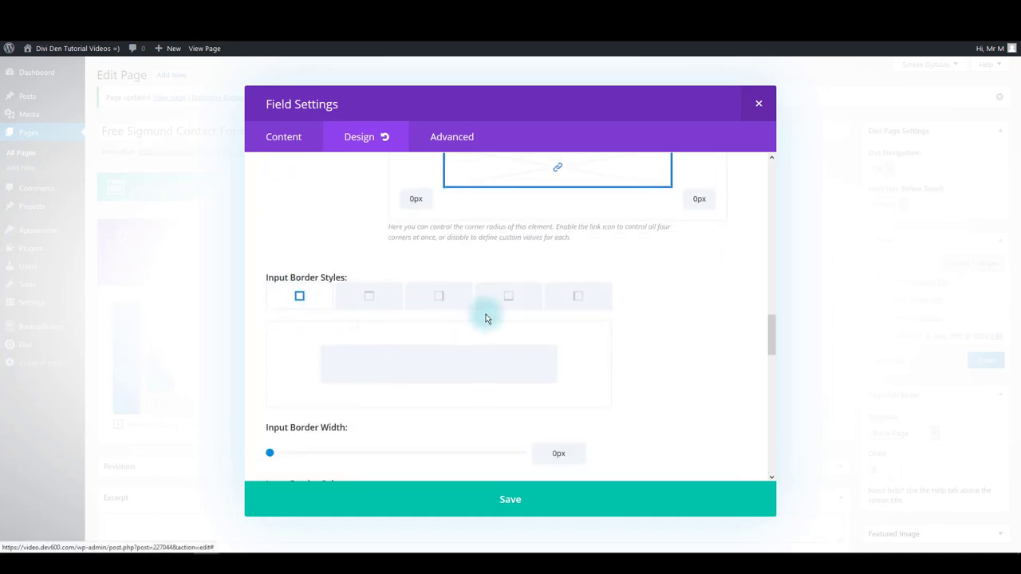
click(499, 305)
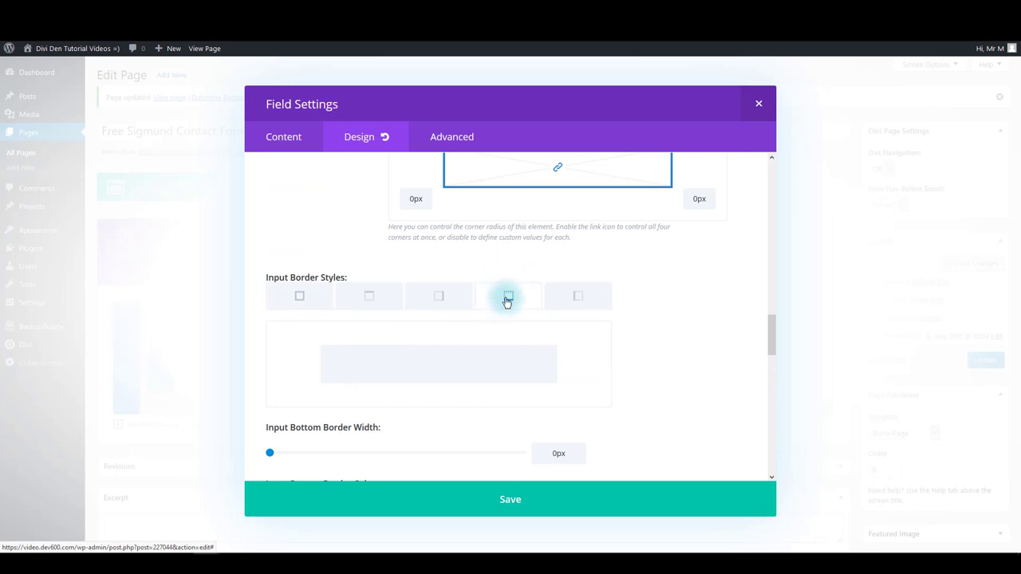
- Set the bottom border colour to rgba(137,134,152,0.1) and save the Name field
scroll(526, 327, down, 2)
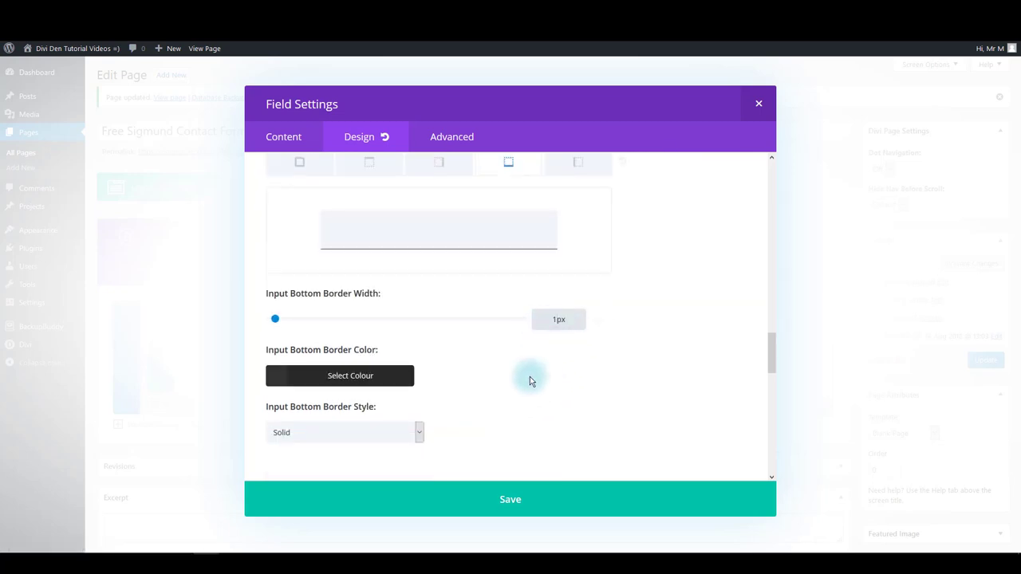
click(284, 381)
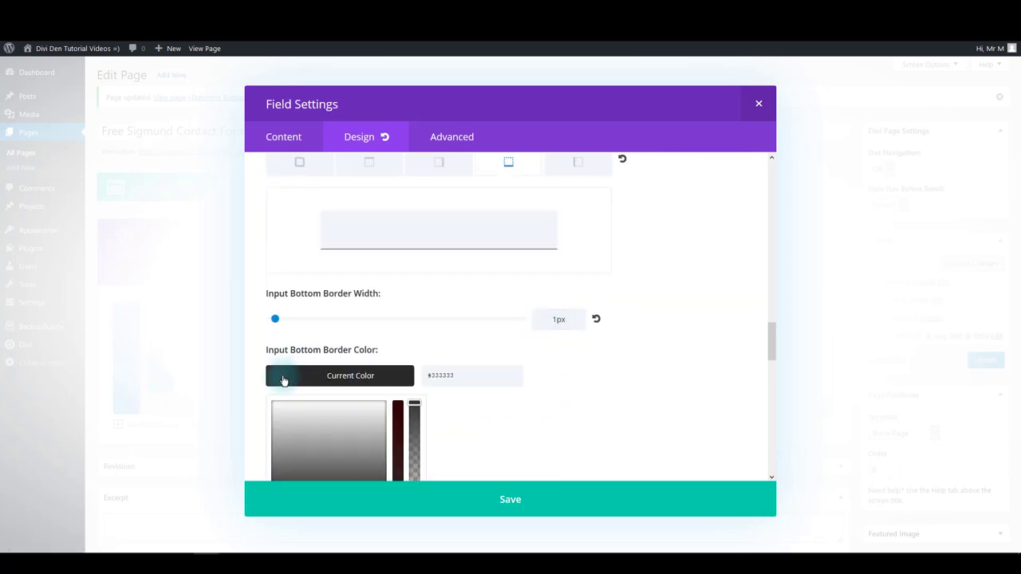
scroll(283, 381, down, 5)
scroll(491, 307, up, 1)
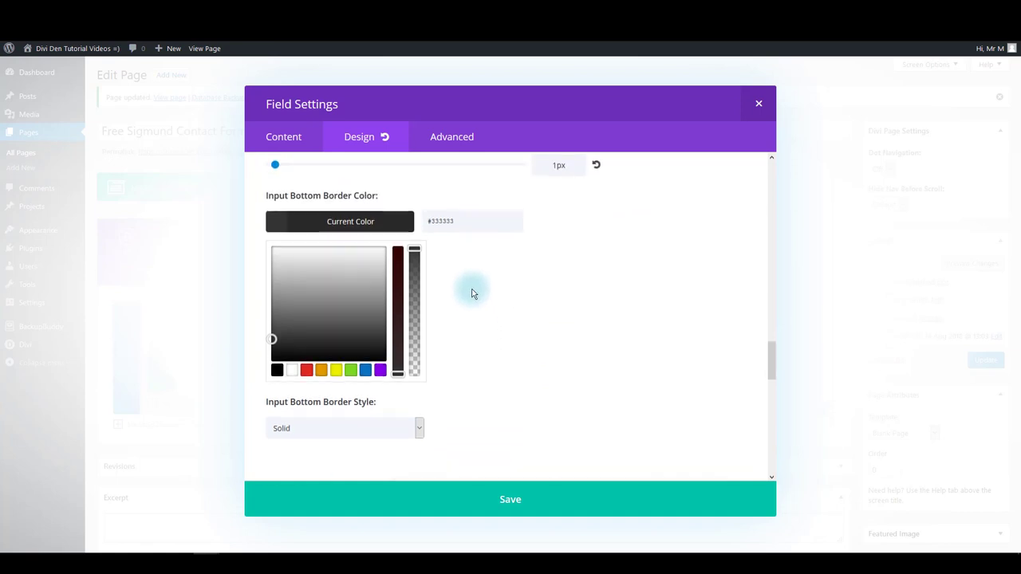
click(462, 242)
text(rgba(137,134,152,0.1))
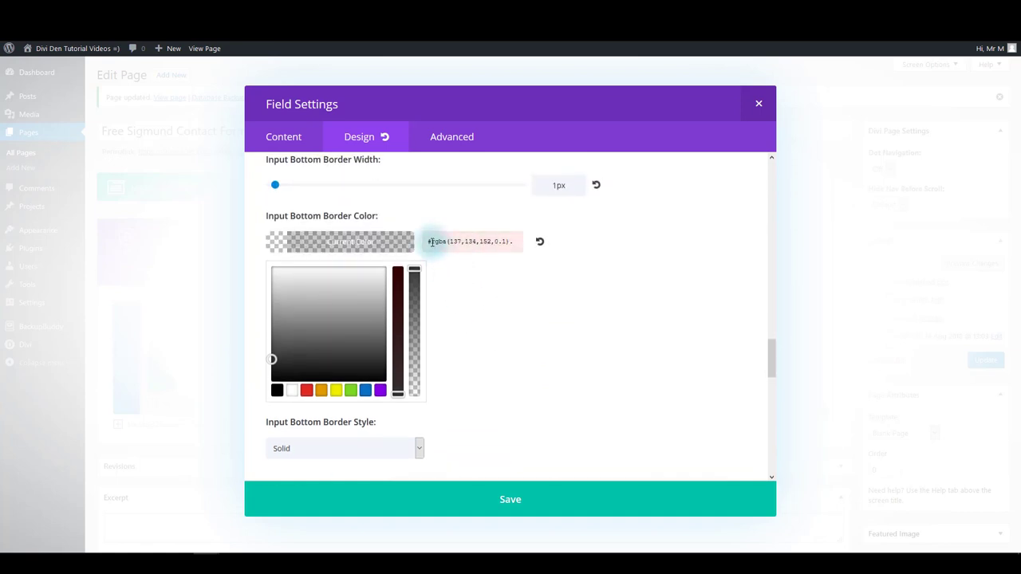
key(BackSpace)
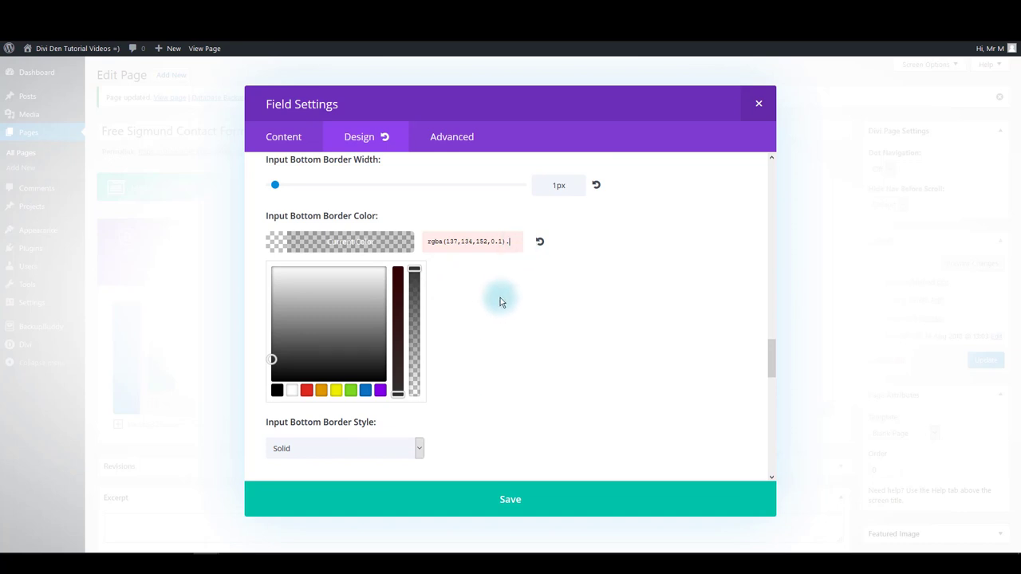
key(End)
key(BackSpace)
click(538, 500)
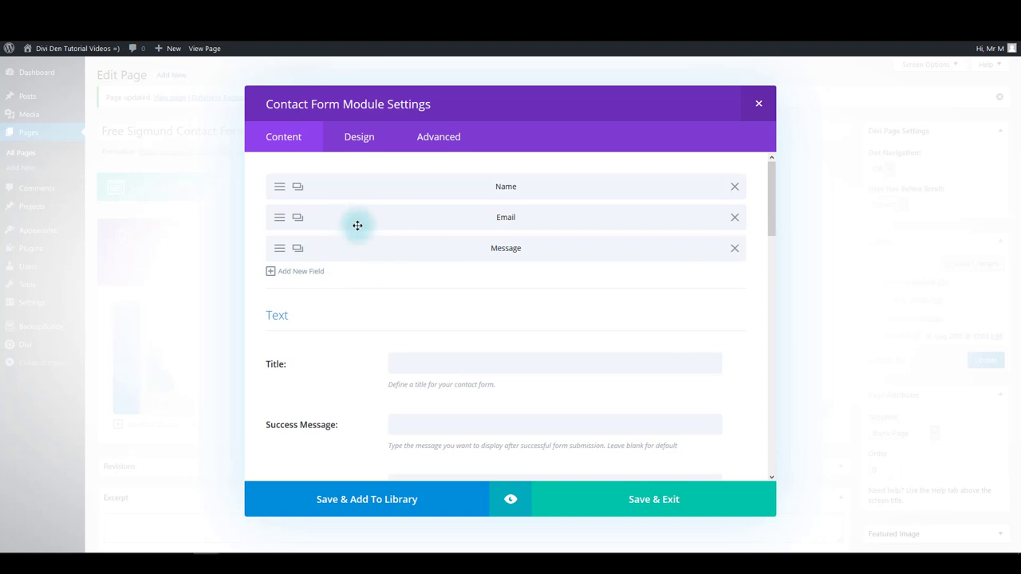
- Save the contact form and add a Blurb module to the empty right column
click(550, 499)
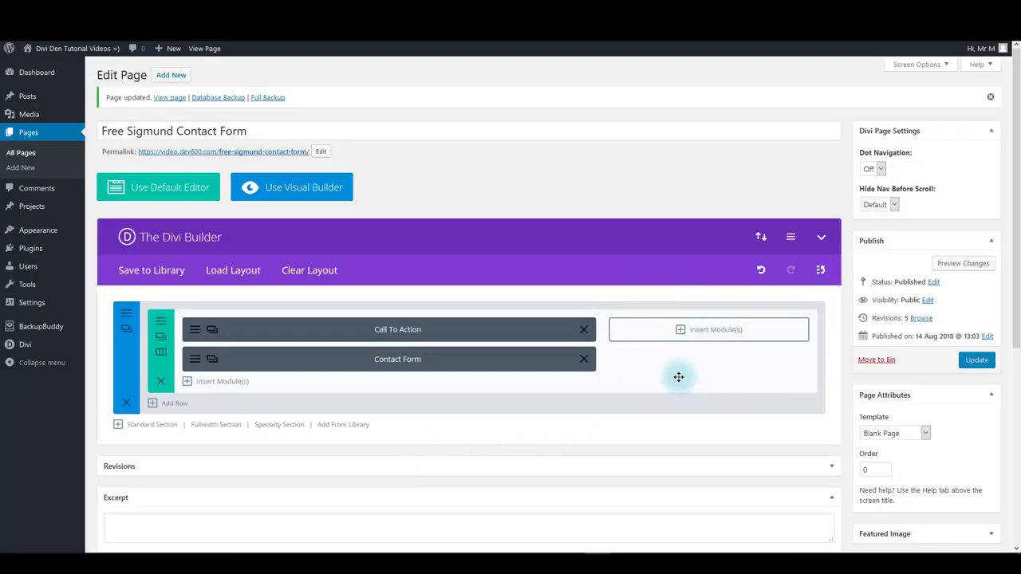
click(691, 330)
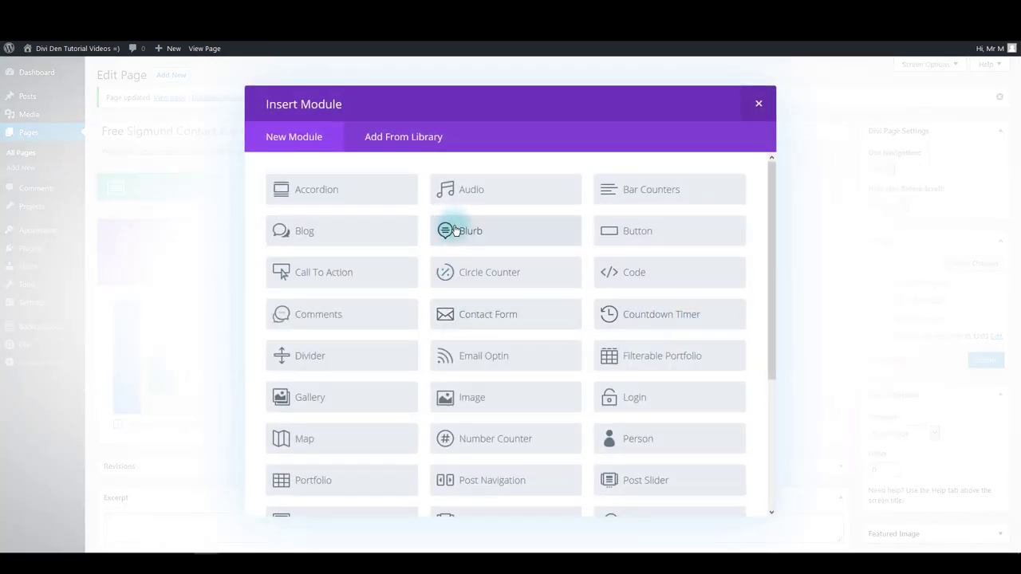
click(499, 239)
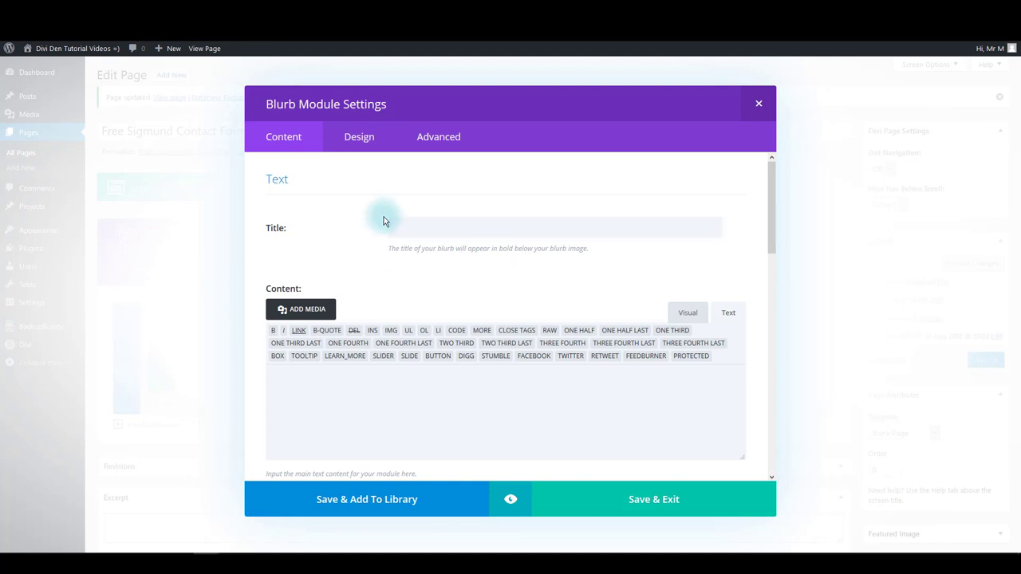
- Title the blurb 'Call us for immediate support at this number' and paste a tel: phone link as content
text(Call us for immediate support at this number)
key(Tab)
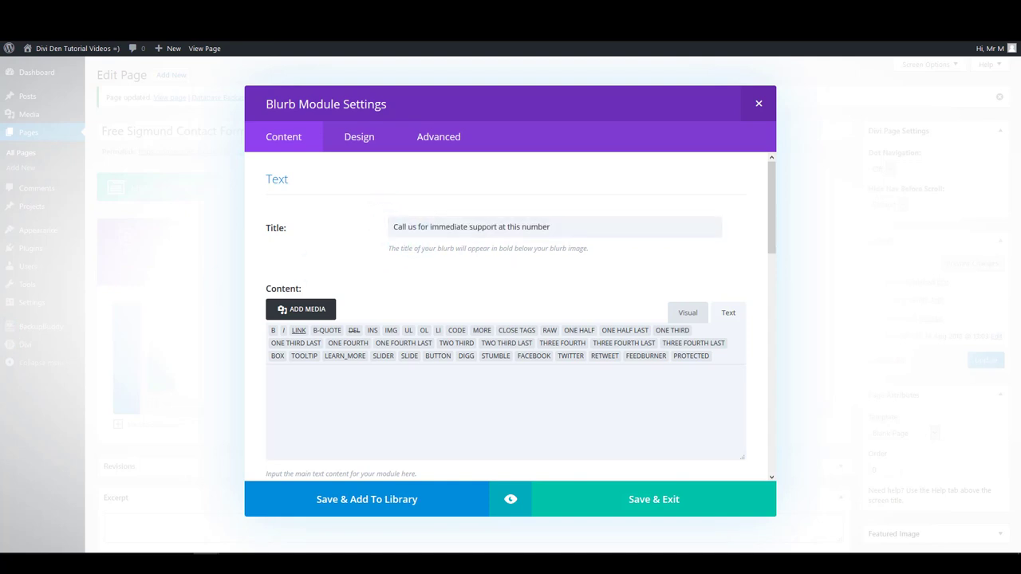
click(572, 413)
text(<a href="tel:123456789">123 456 789</a>)
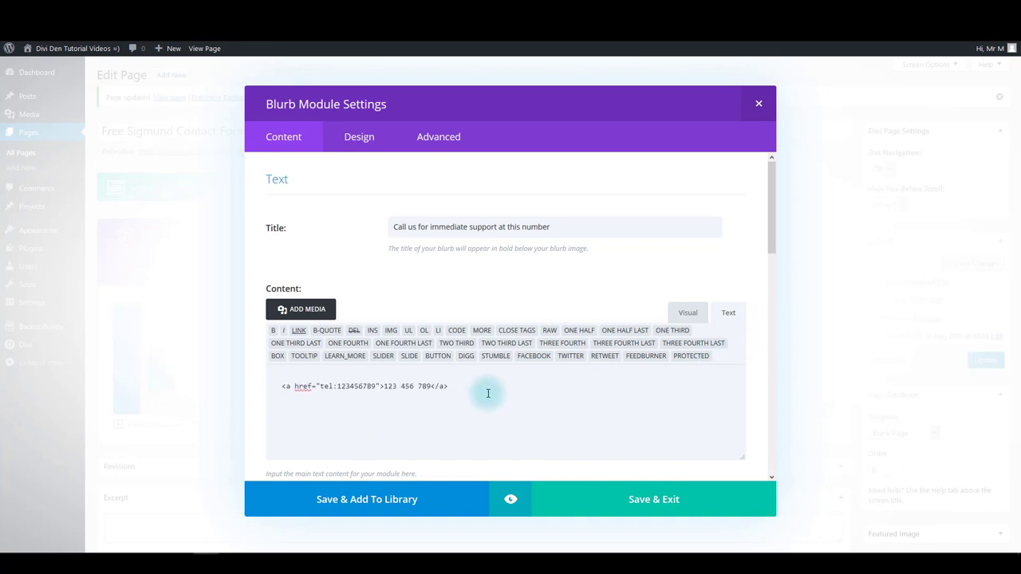
scroll(304, 386, down, 1)
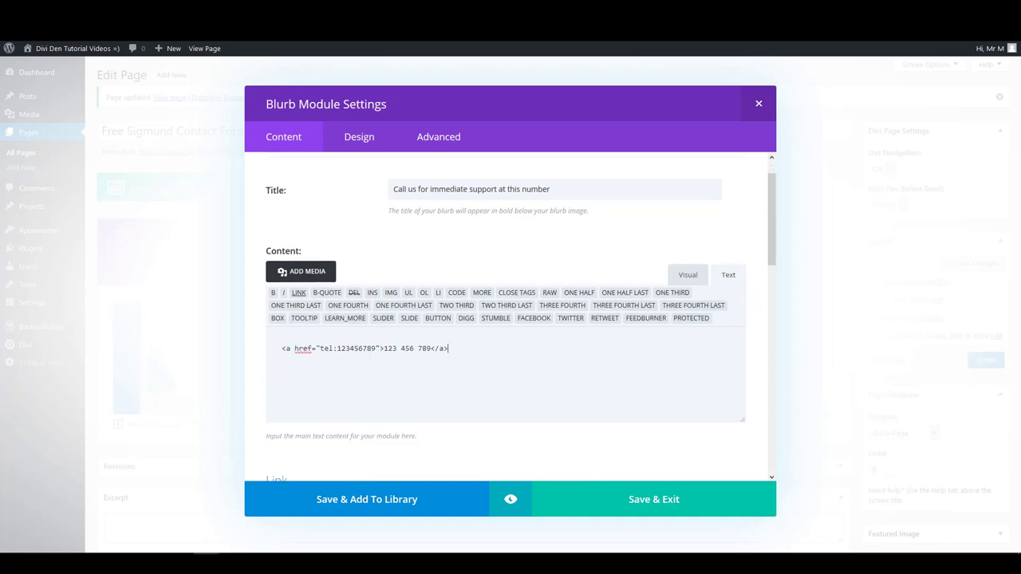
- Make the blurb title Lato Regular, centred, in colour #989bac
click(360, 137)
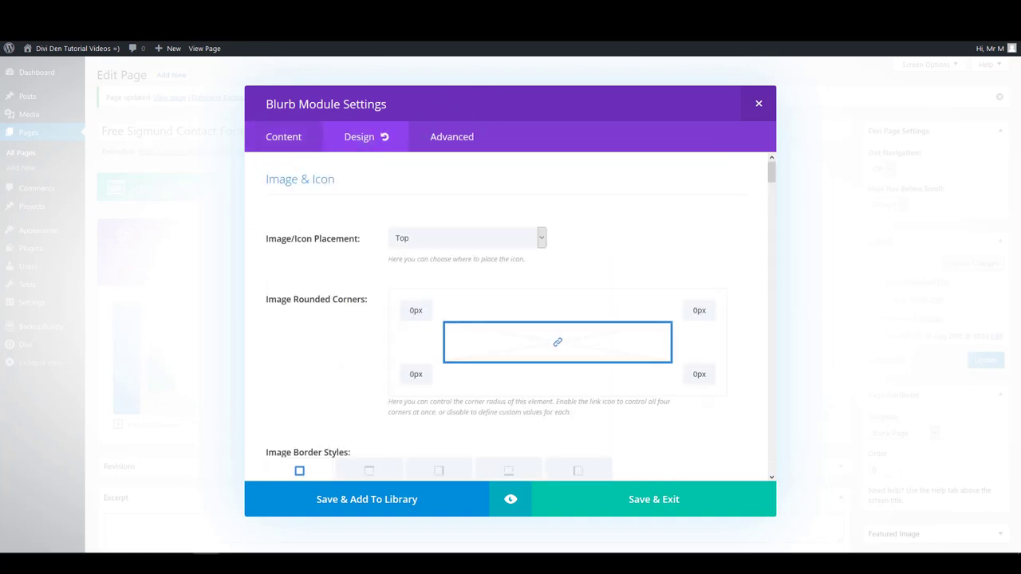
scroll(413, 301, down, 10)
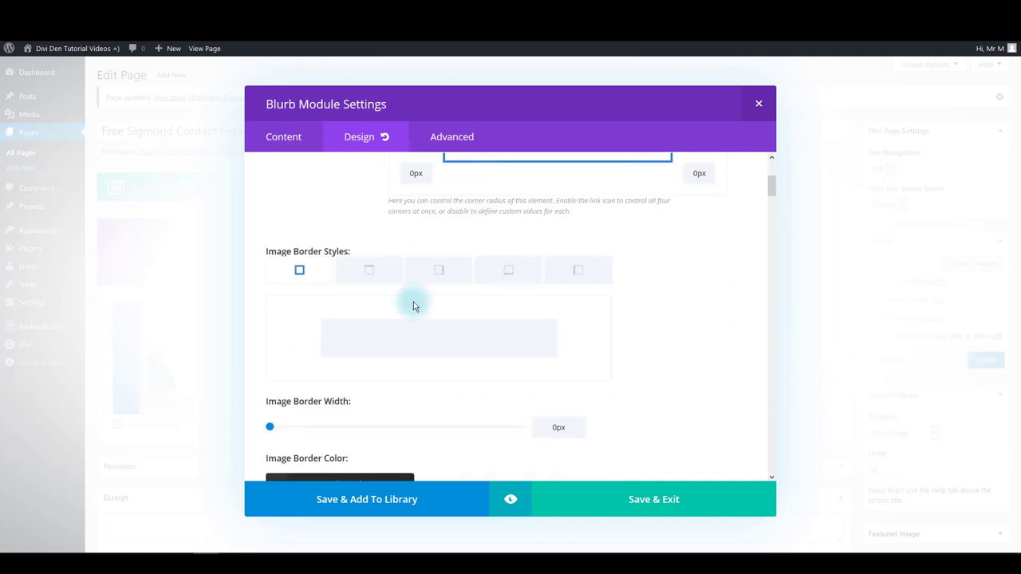
scroll(413, 302, down, 12)
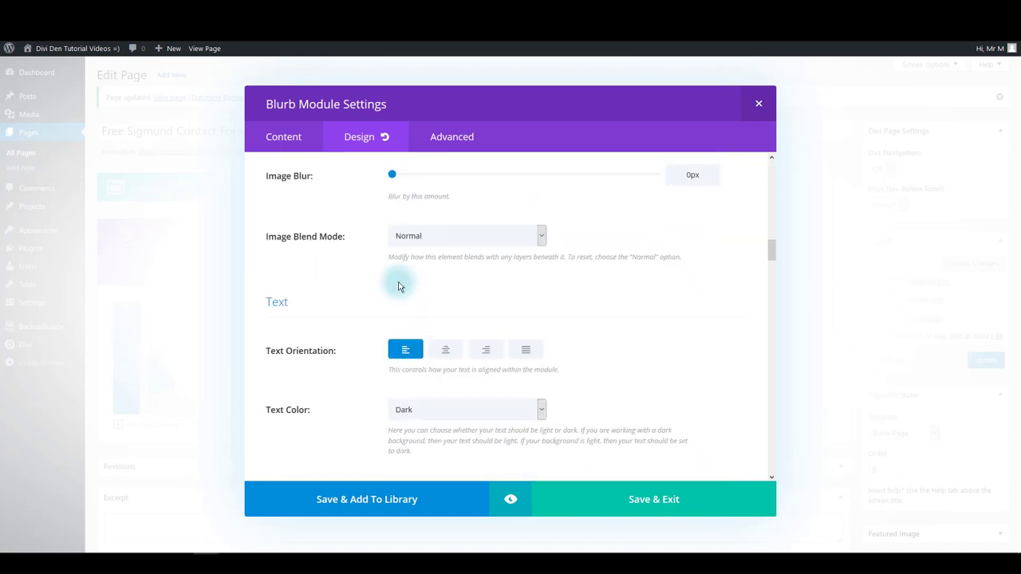
scroll(418, 287, down, 3)
scroll(419, 279, up, 1)
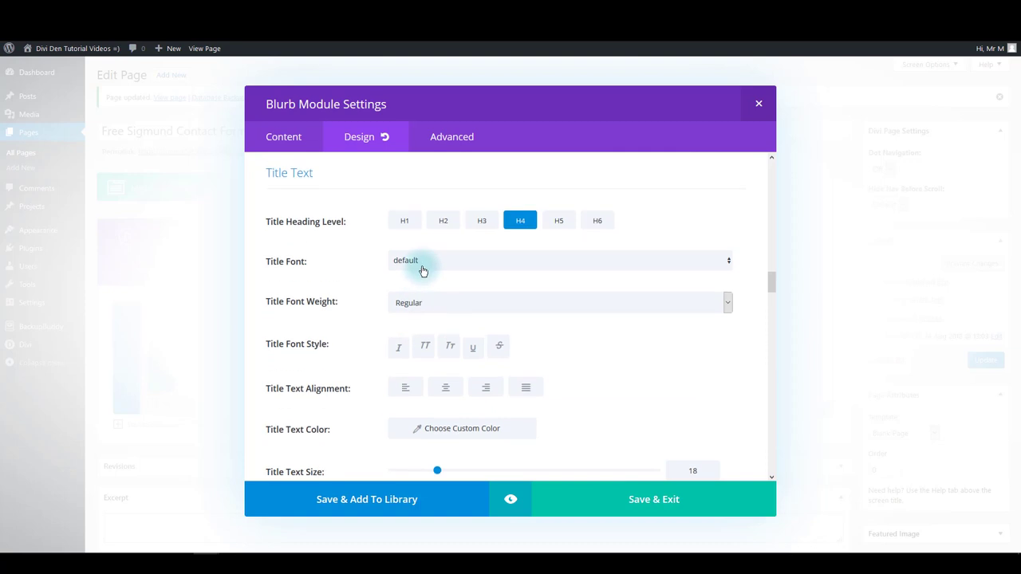
click(420, 263)
click(412, 340)
click(421, 303)
click(423, 310)
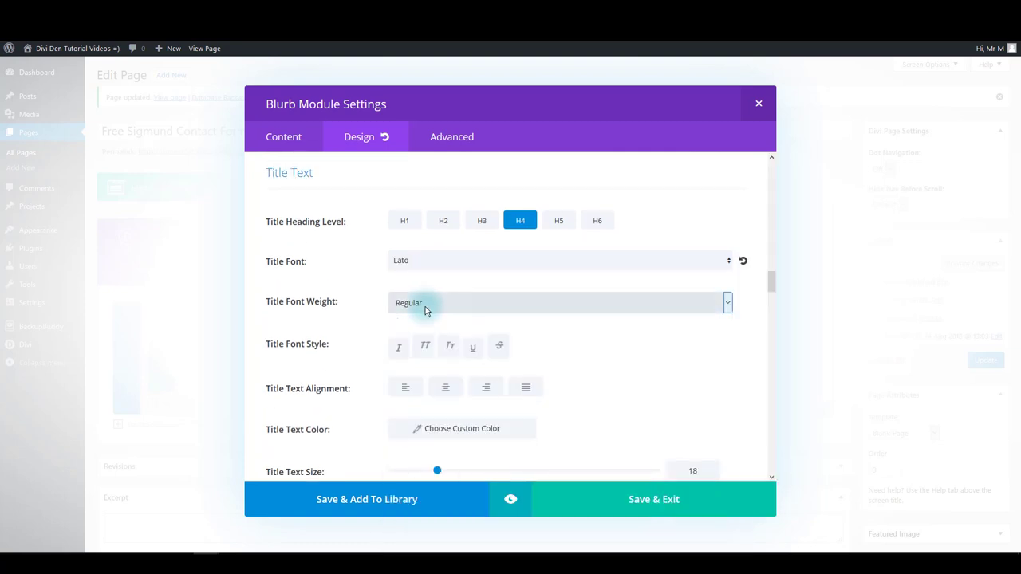
click(442, 390)
click(415, 428)
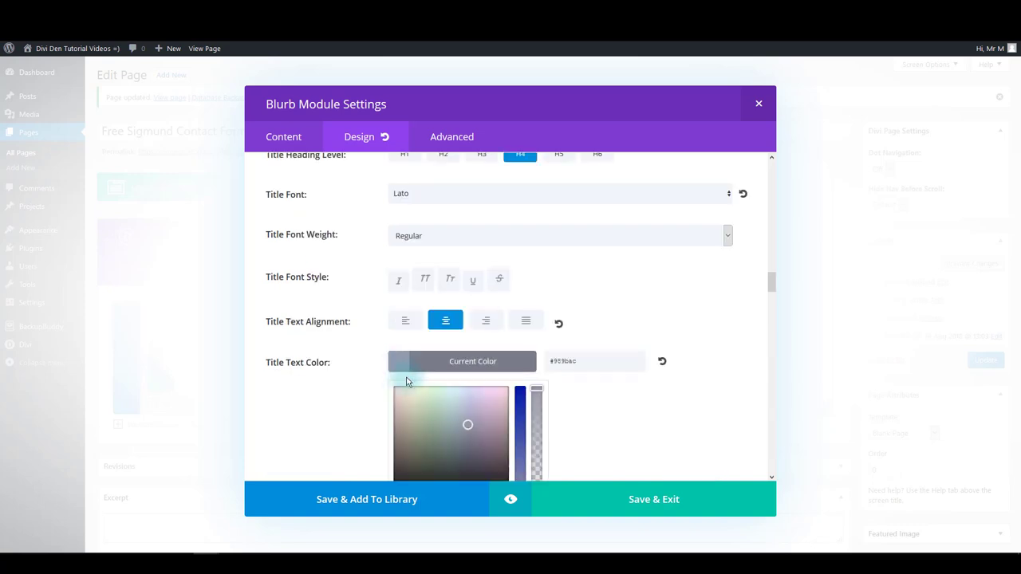
click(599, 360)
click(630, 326)
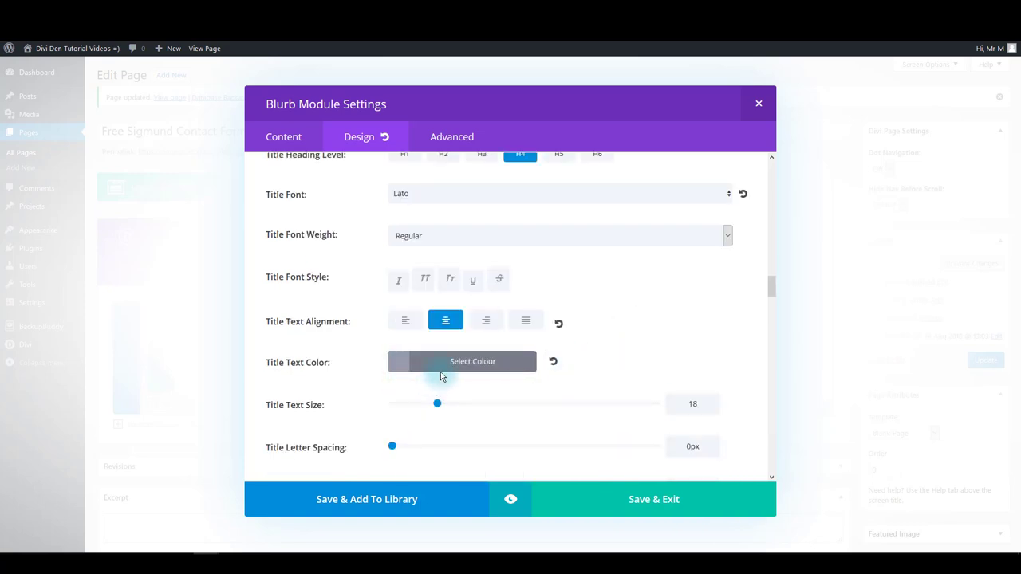
- Set the title text size 16, letter spacing 0.4px and line height 160%
click(686, 404)
key(BackSpace)
text(6)
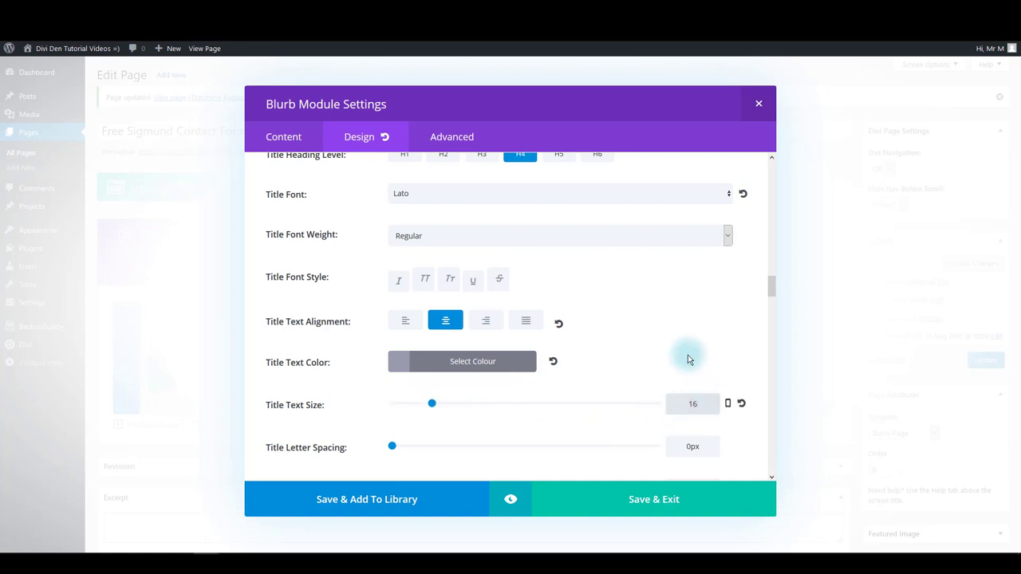
scroll(649, 338, down, 3)
click(692, 313)
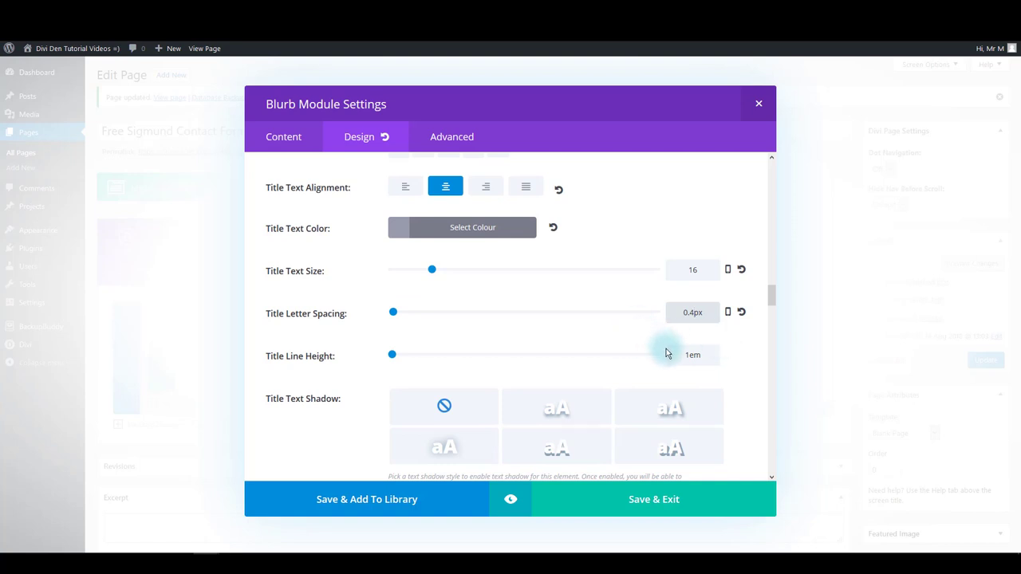
double_click(693, 356)
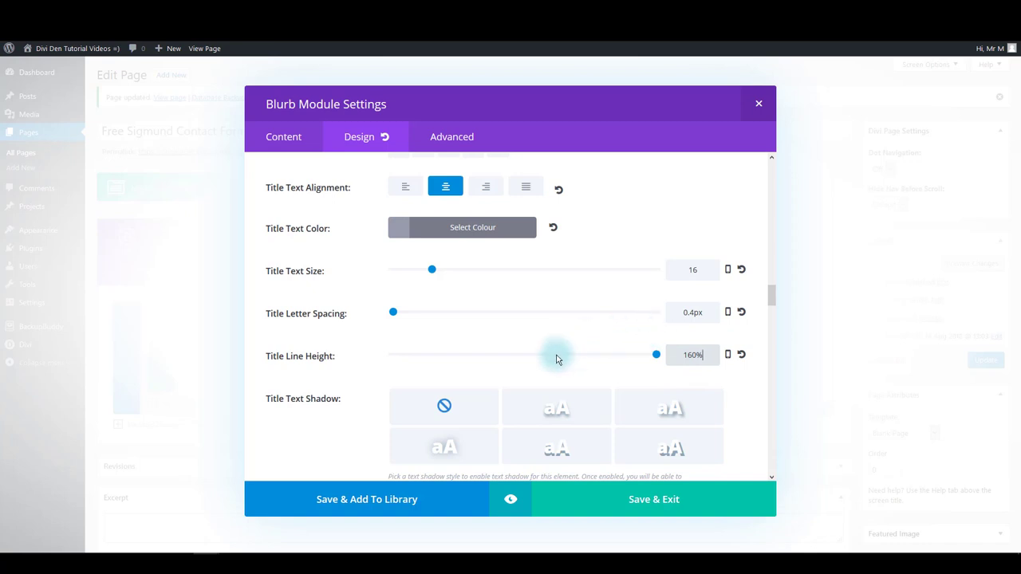
scroll(552, 361, down, 5)
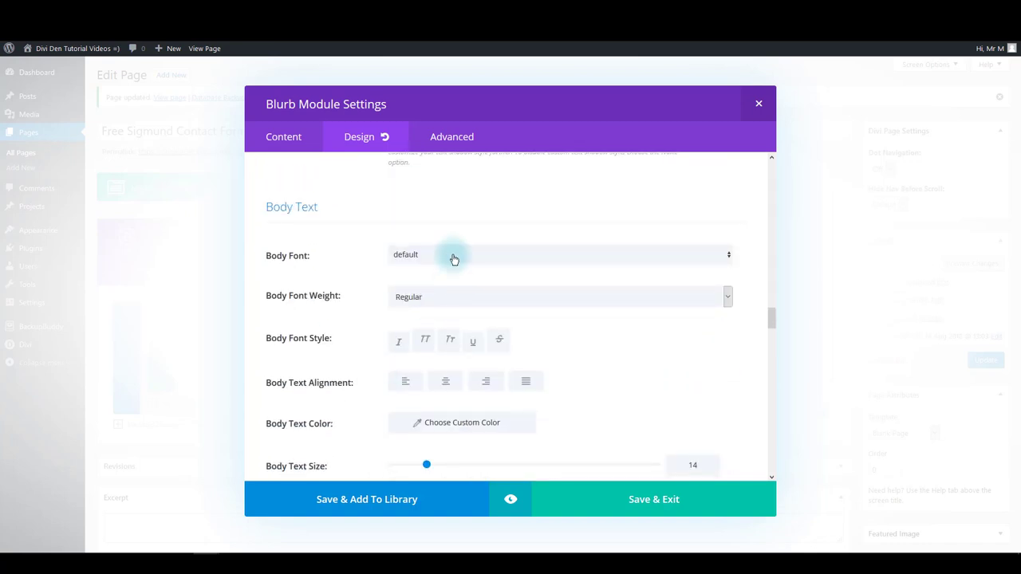
click(453, 255)
- Make the blurb body text Roboto Medium, centred, in a teal colour
click(433, 365)
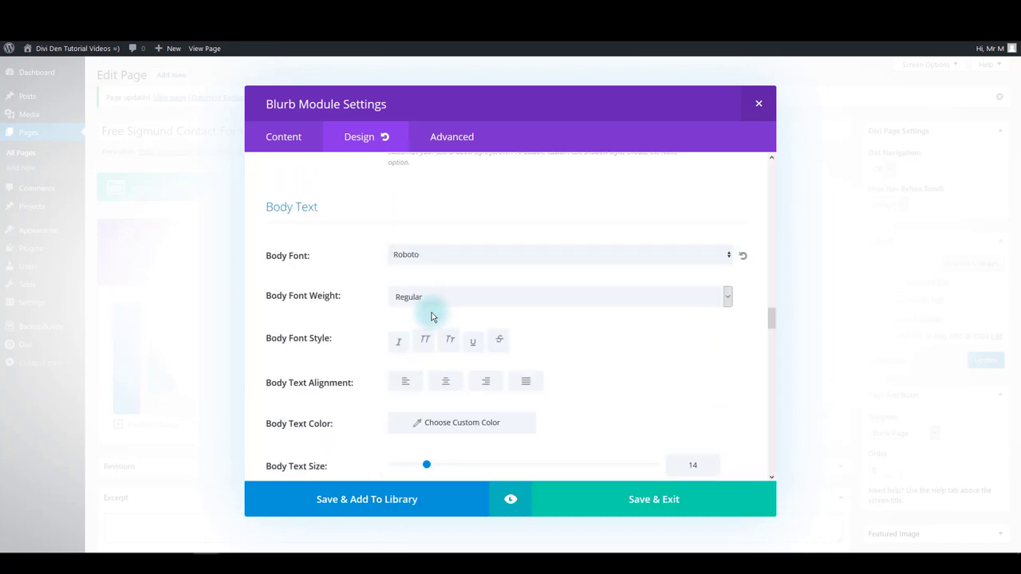
click(423, 301)
click(422, 351)
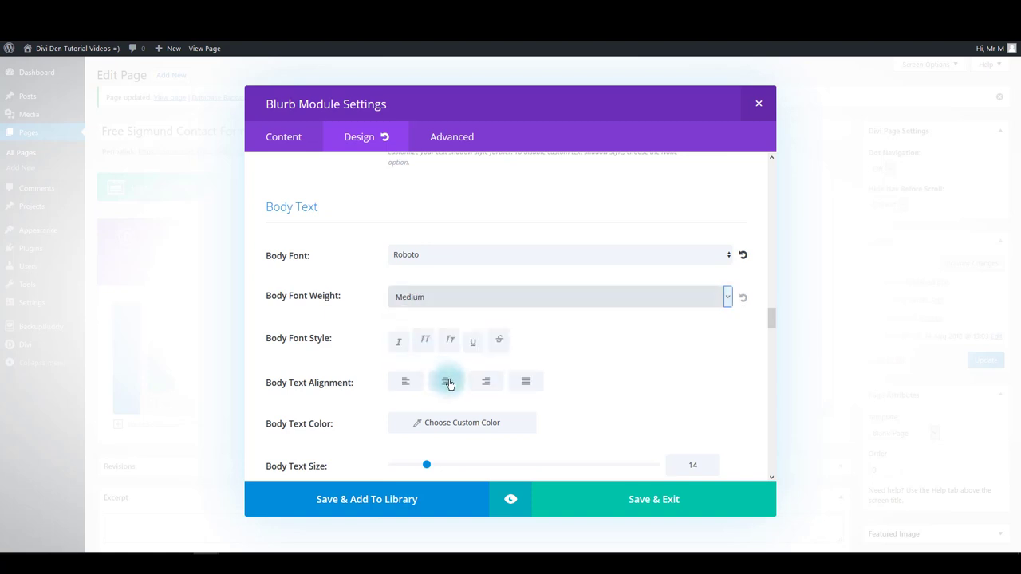
click(448, 382)
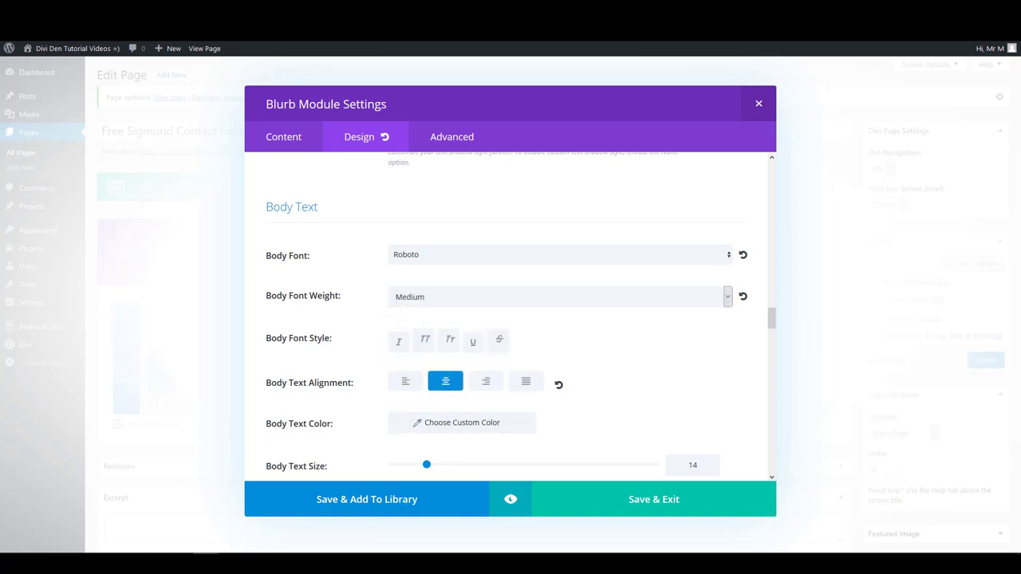
click(406, 425)
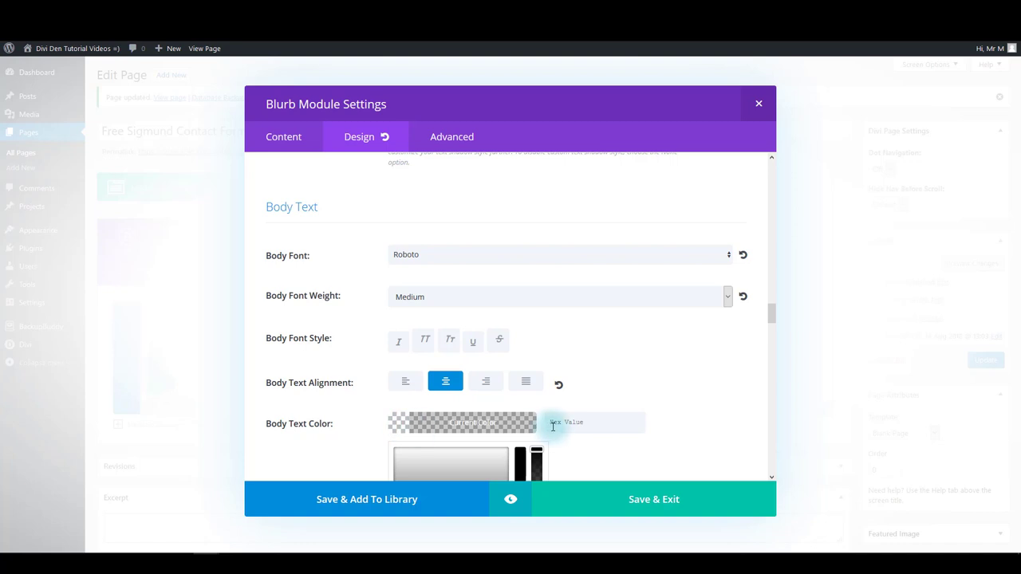
click(643, 394)
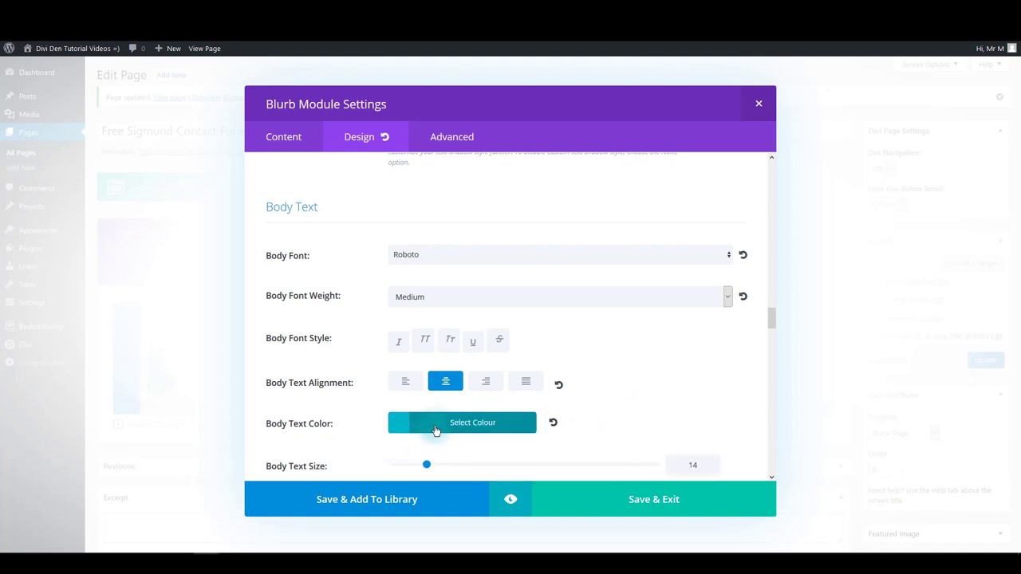
- Set the body text size 36, letter spacing 0.7px and line height 120%
scroll(435, 430, down, 2)
double_click(688, 333)
text(36)
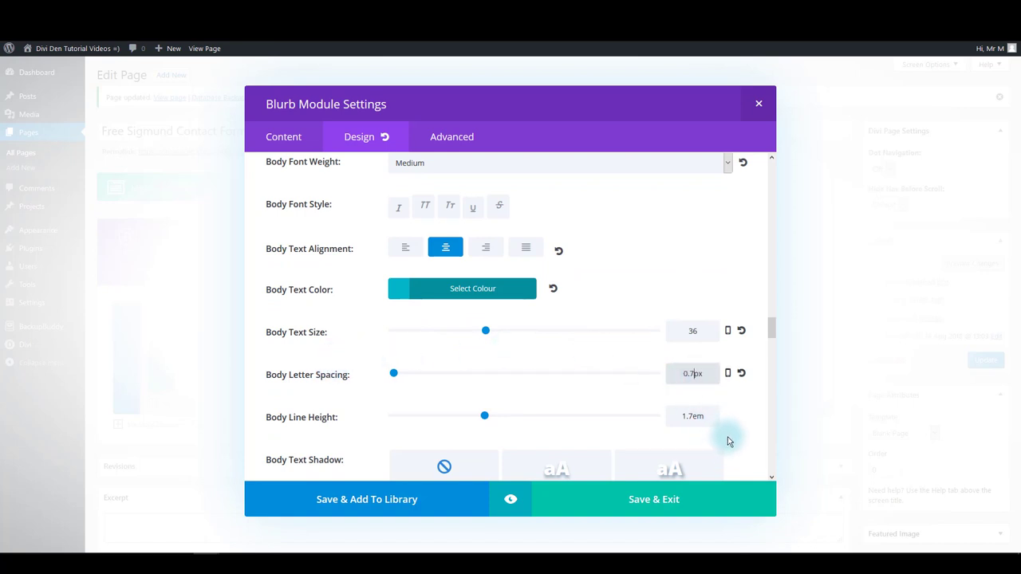
double_click(706, 417)
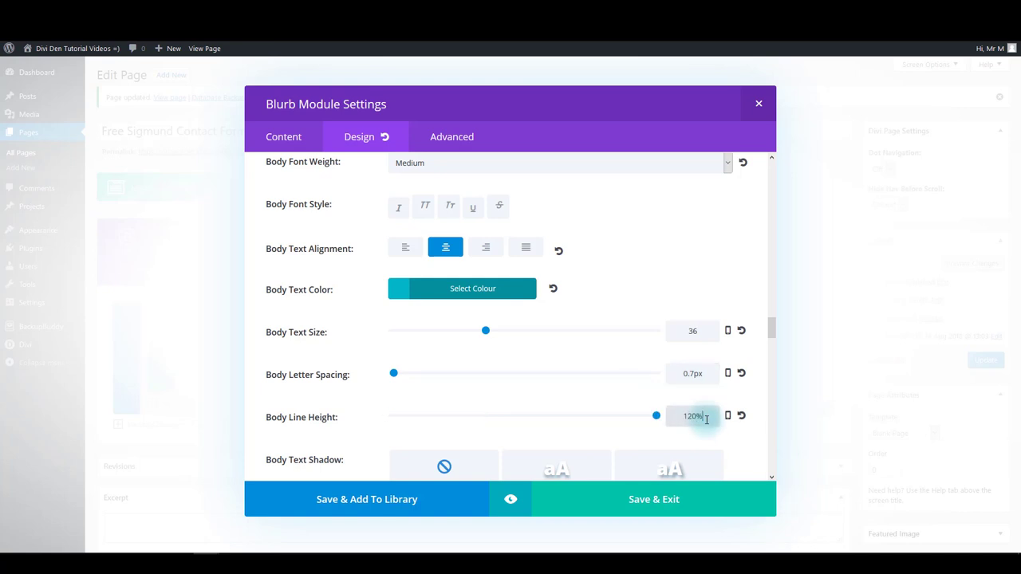
scroll(485, 346, down, 5)
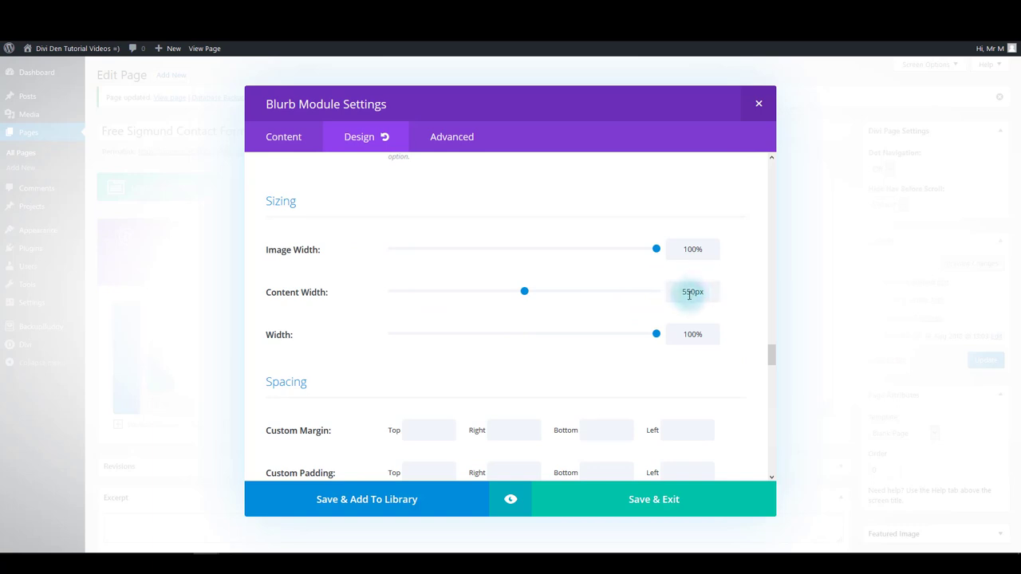
- Give the blurb padding of 48px top and bottom and 10px left and right
drag(681, 292, 694, 292)
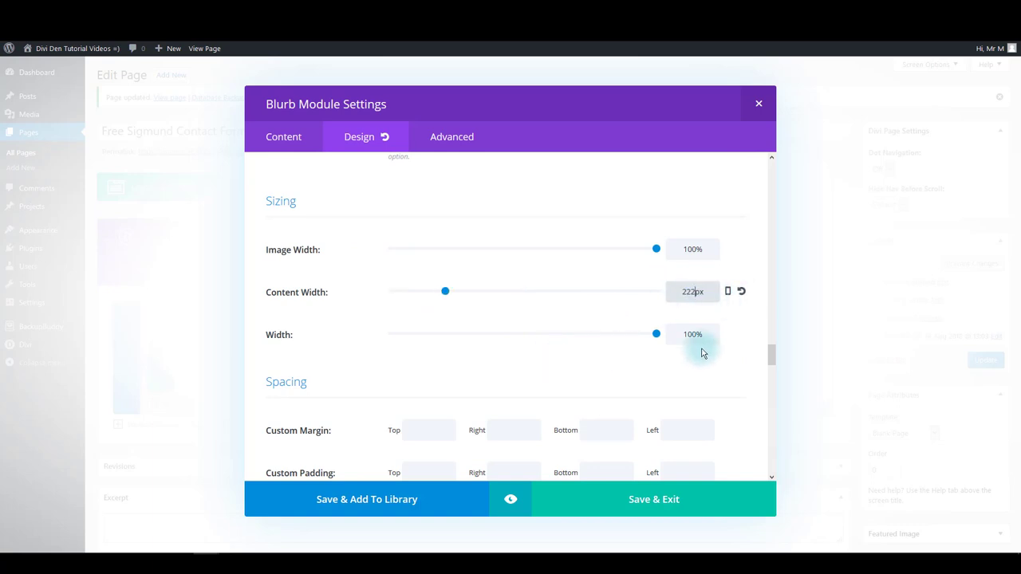
scroll(422, 354, down, 5)
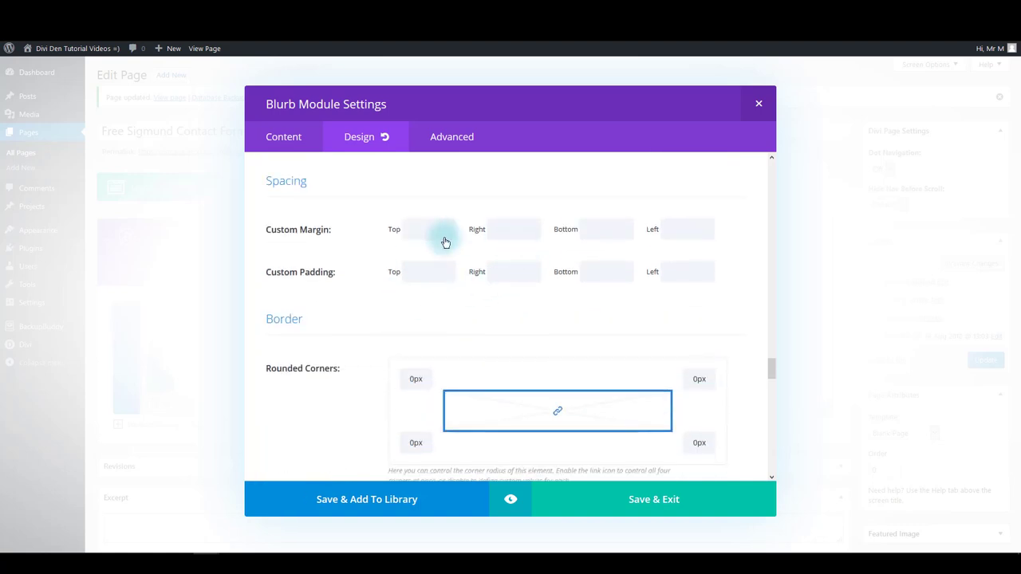
click(420, 276)
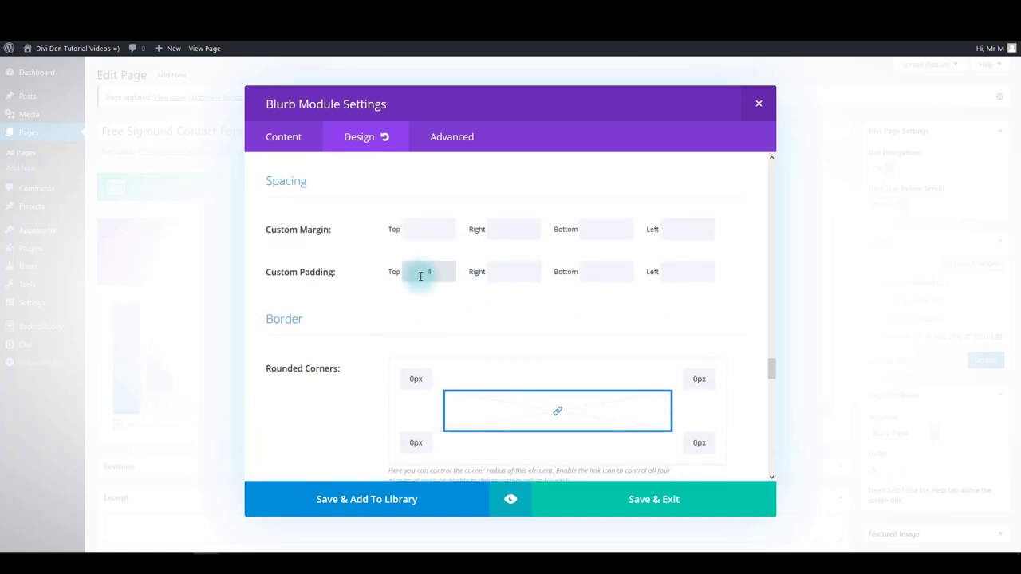
key(Tab)
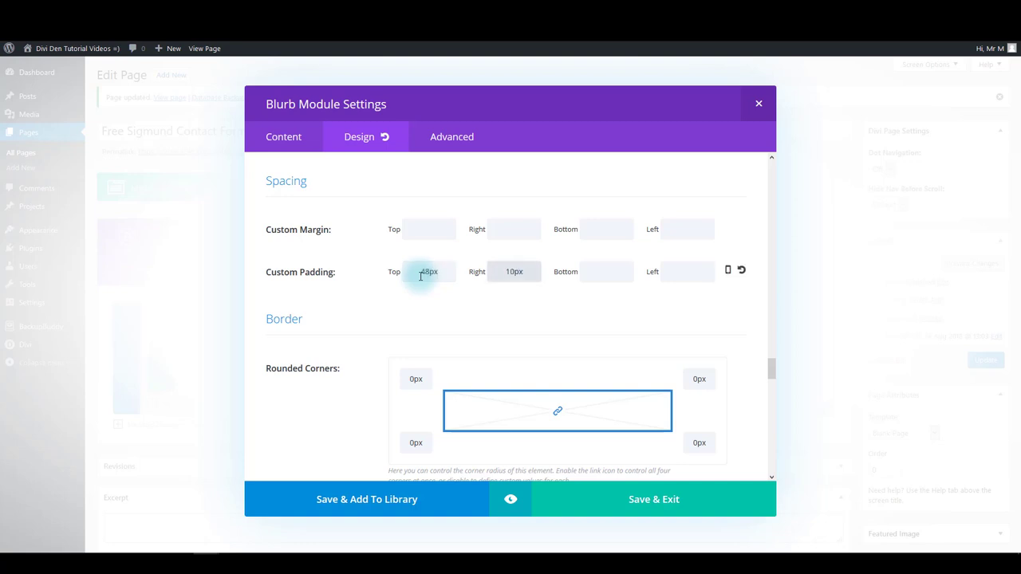
key(Tab)
text(4)
key(Tab)
text(10)
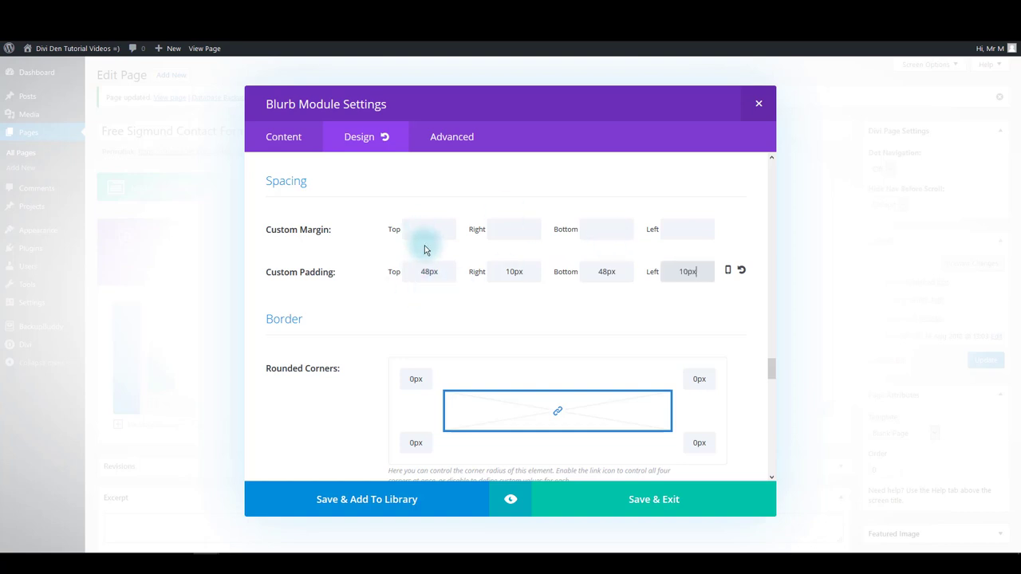
- Set the blurb's rounded corners to 4px
scroll(412, 298, down, 3)
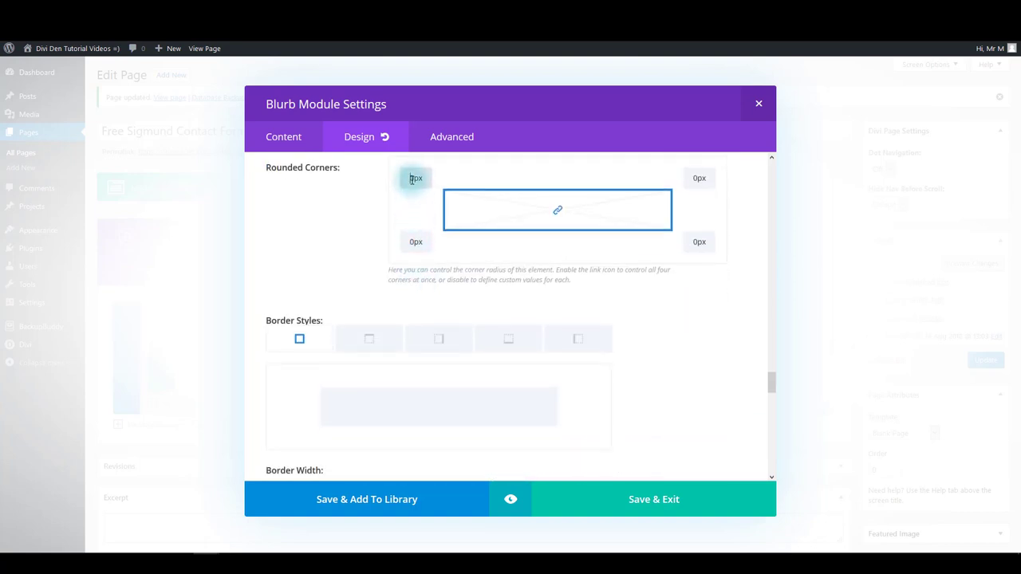
click(412, 178)
text(4)
scroll(588, 287, up, 2)
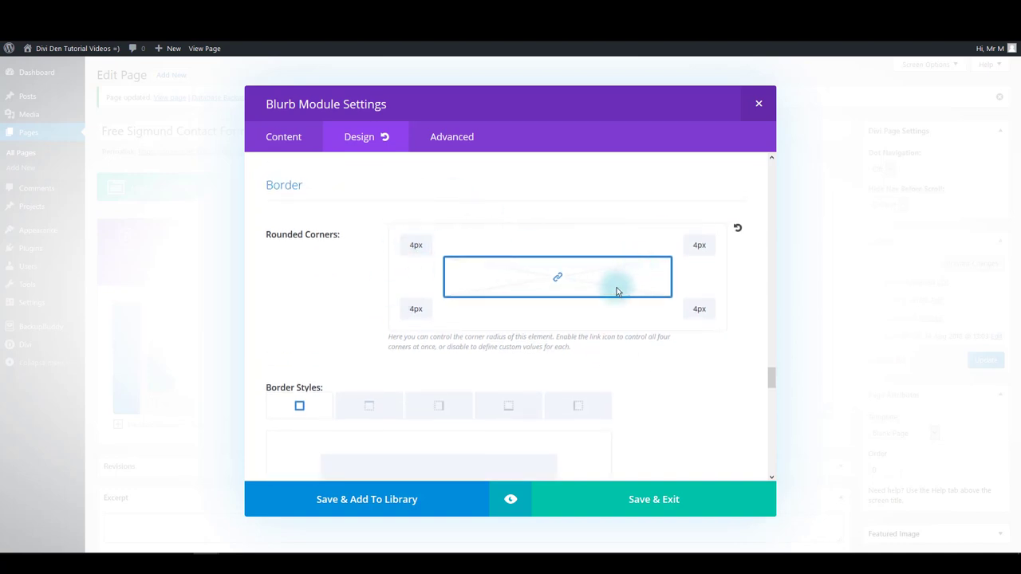
scroll(559, 319, down, 2)
scroll(415, 319, down, 5)
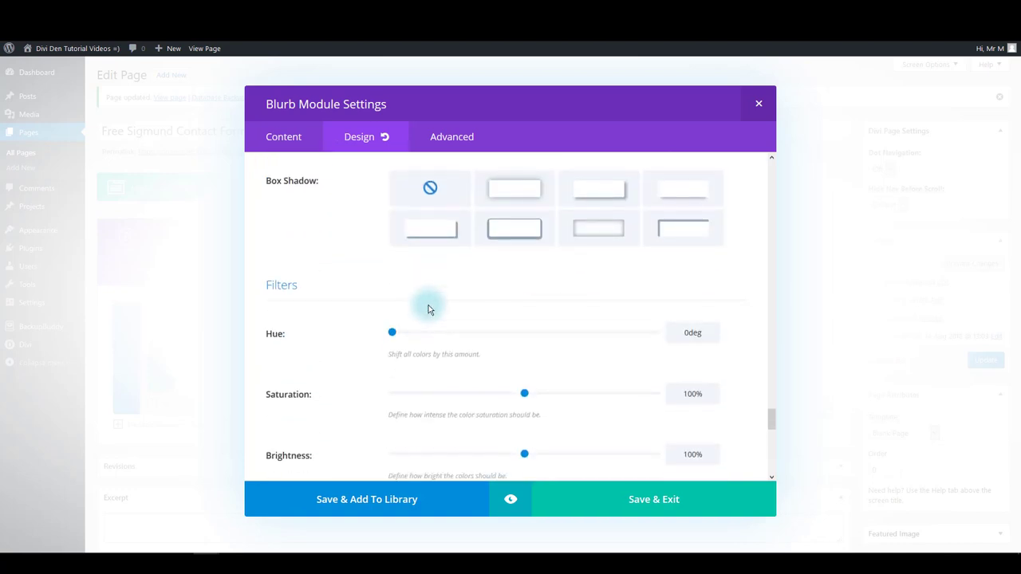
- Apply the soft box shadow preset with 30px vertical position and 70px blur
click(544, 193)
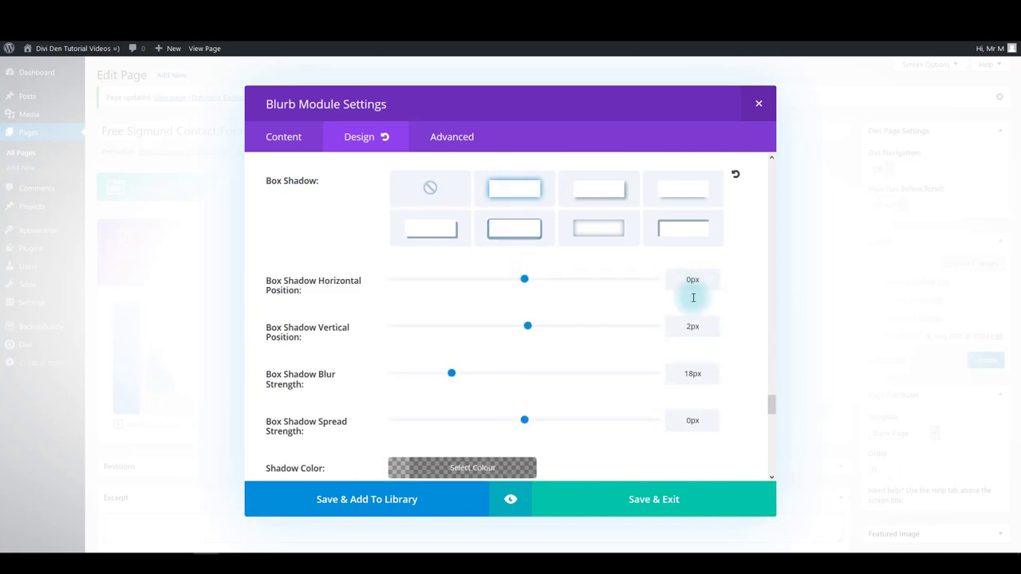
drag(683, 326, 720, 334)
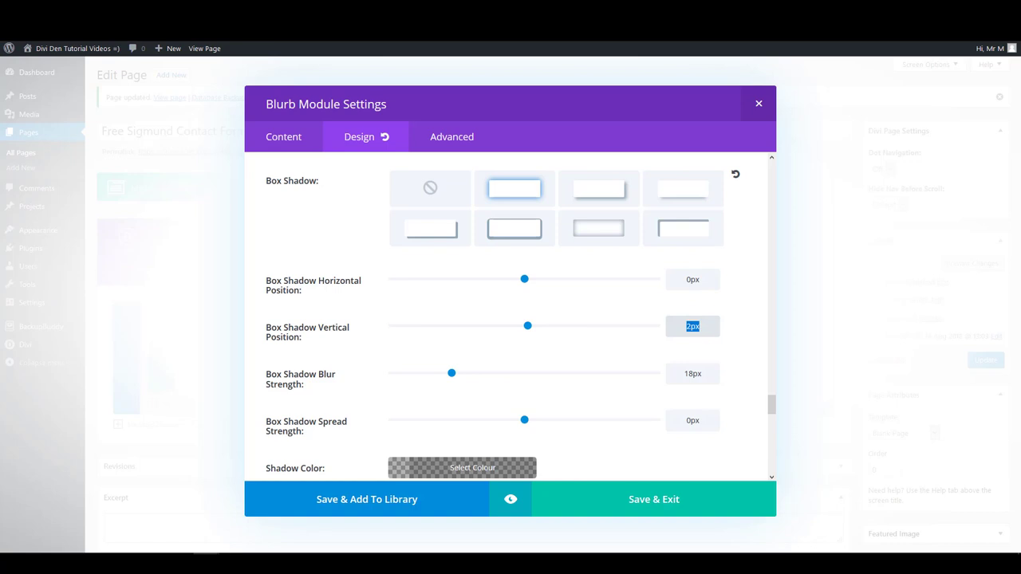
text(30px)
scroll(472, 332, down, 2)
drag(684, 307, 707, 305)
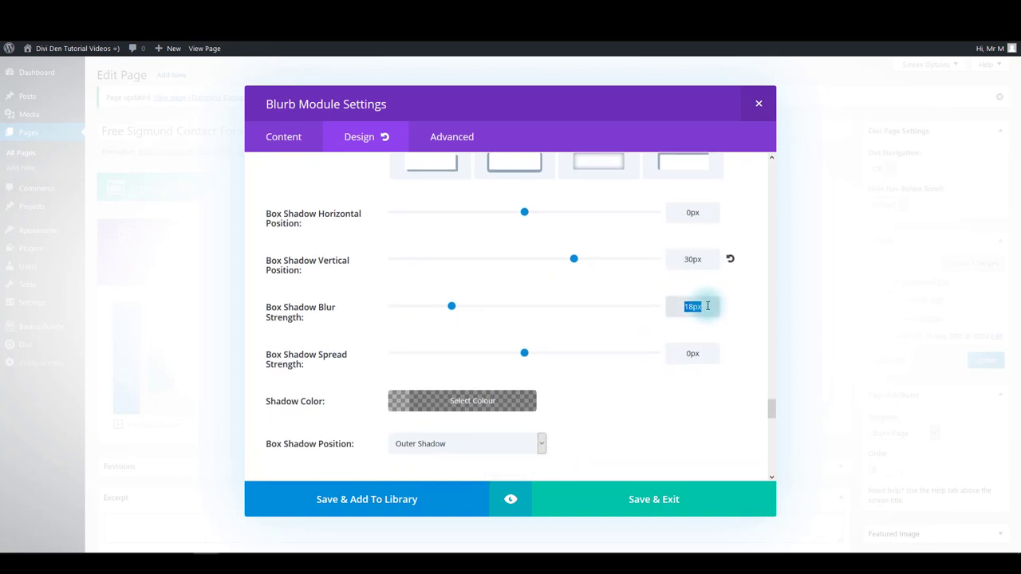
text(70px)
- Set the shadow colour to rgba(233,237,242,0.4) and switch to Advanced settings
scroll(588, 340, down, 2)
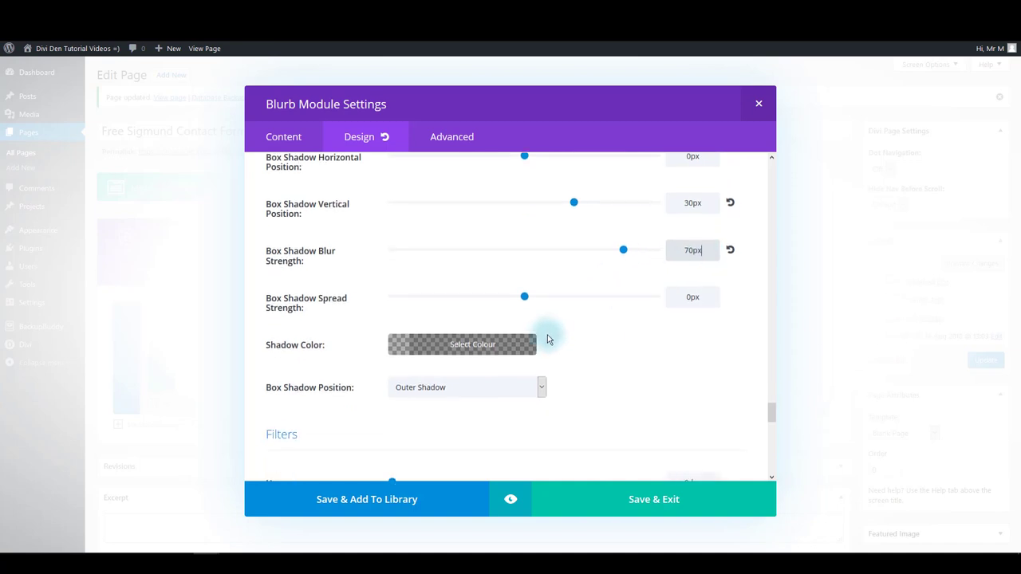
click(526, 335)
key(ctrl+a)
text(rgba(233,237,242,0.4);)
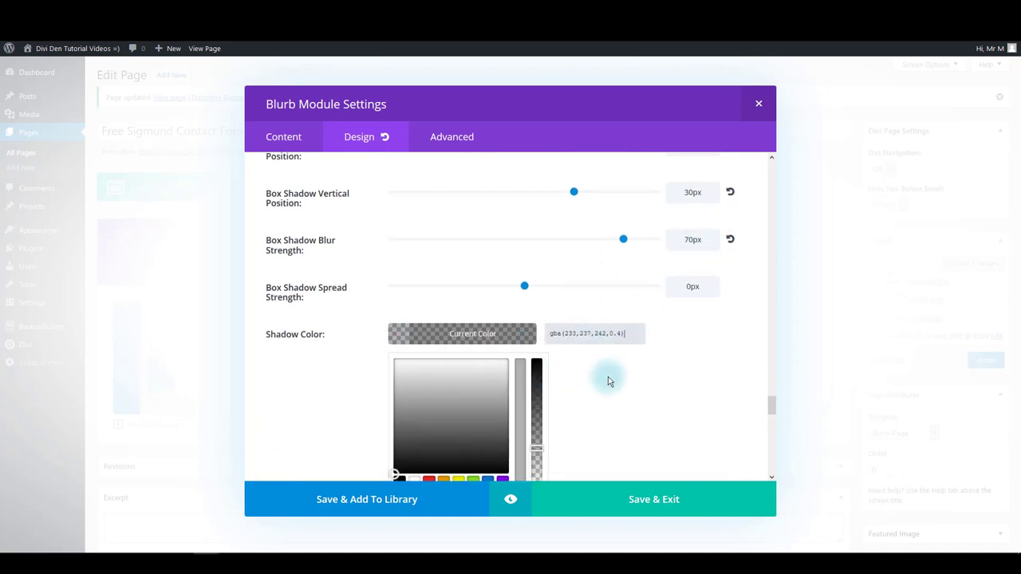
text(;)
key(BackSpace)
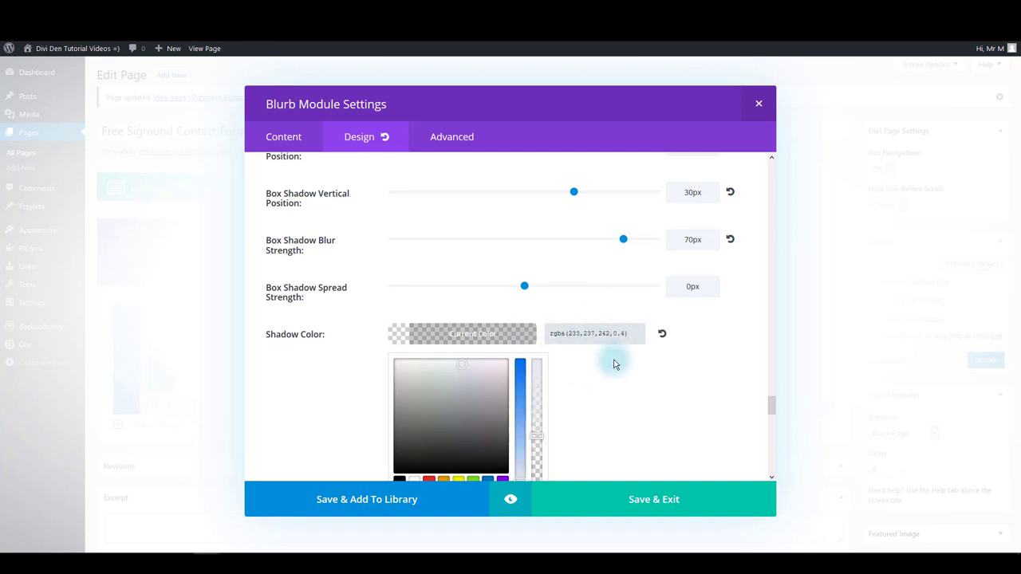
click(616, 367)
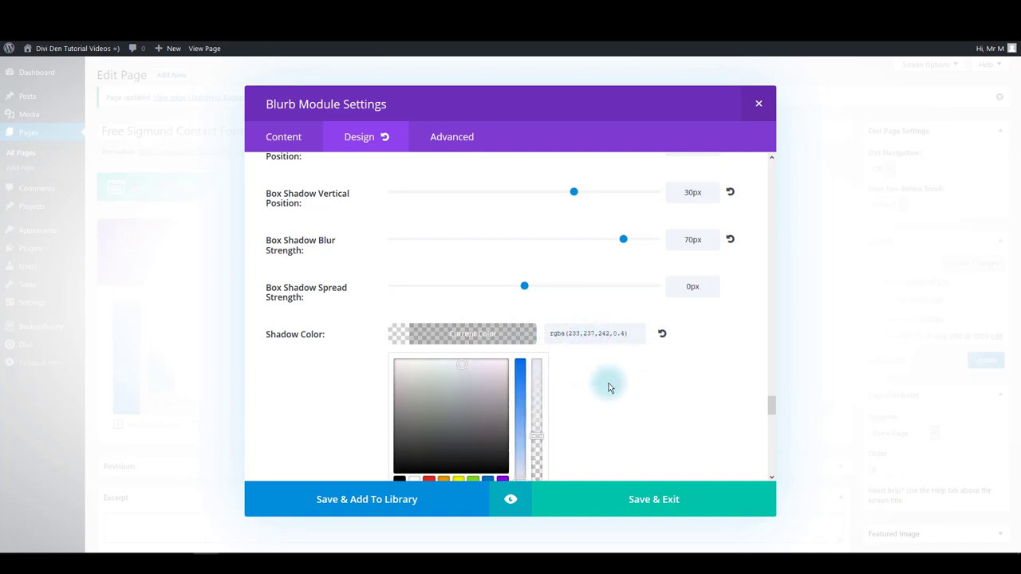
scroll(608, 388, down, 5)
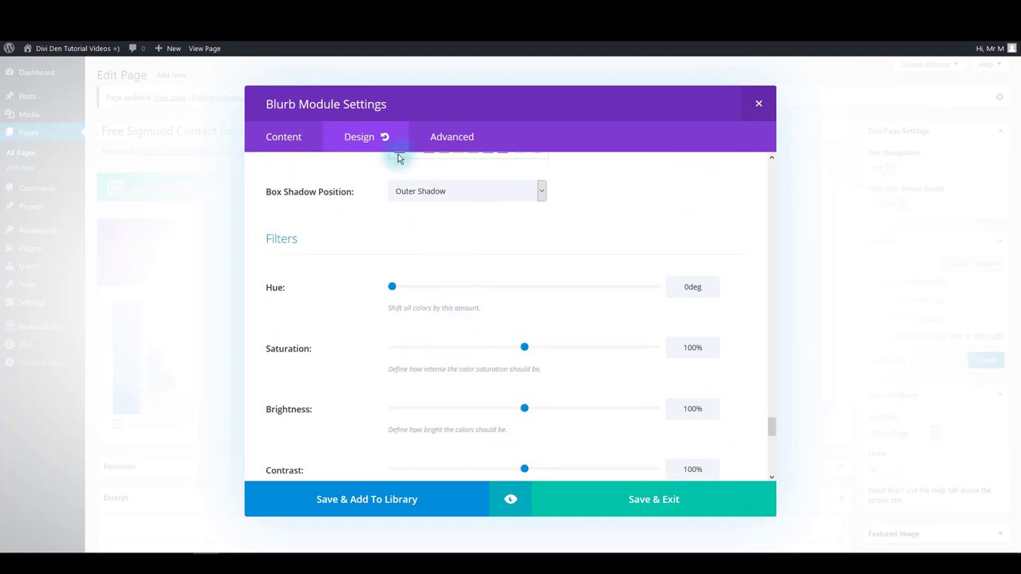
click(443, 140)
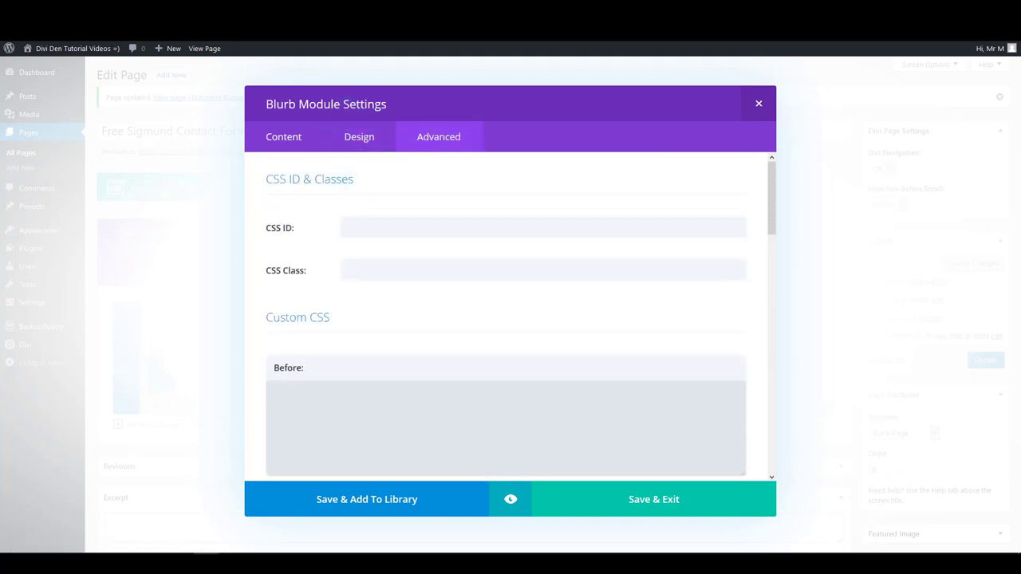
- Add 'font-weight: 400; padding-bottom: 23px;' as Blurb Title custom CSS and save the Blurb
scroll(364, 313, down, 10)
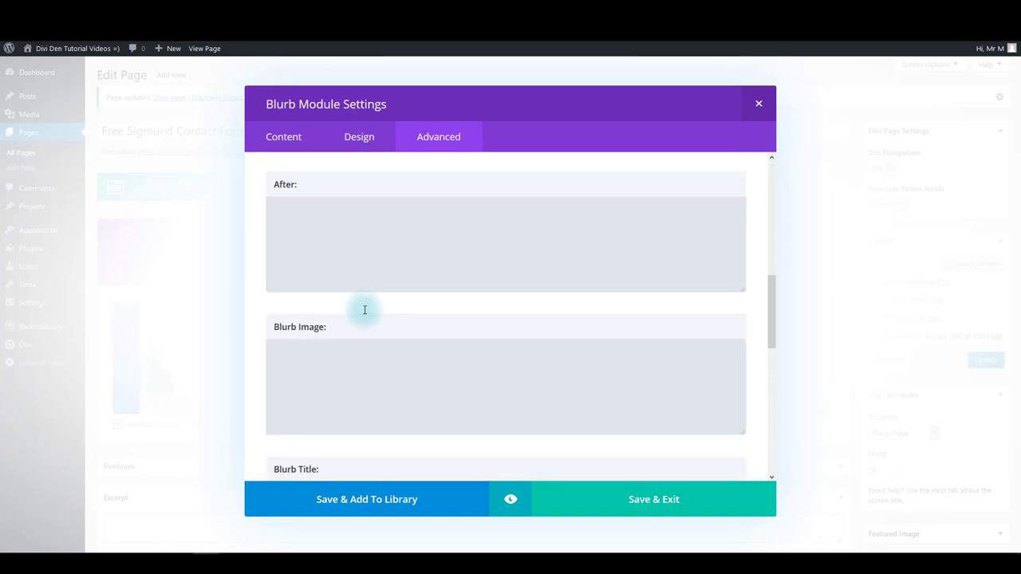
scroll(354, 293, up, 3)
click(353, 319)
text(font-weight: 400; padding-bottom: 23px;)
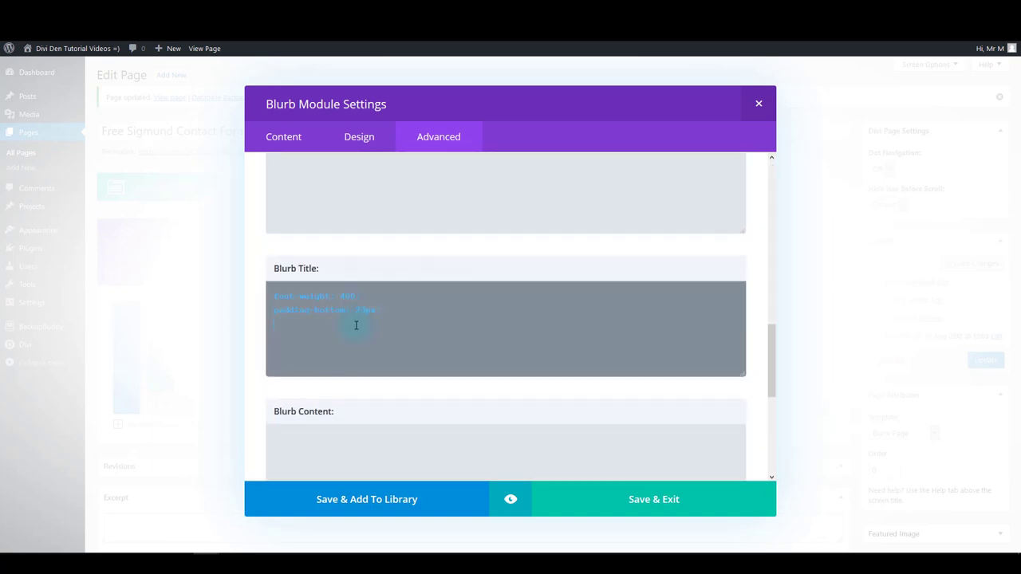
click(699, 513)
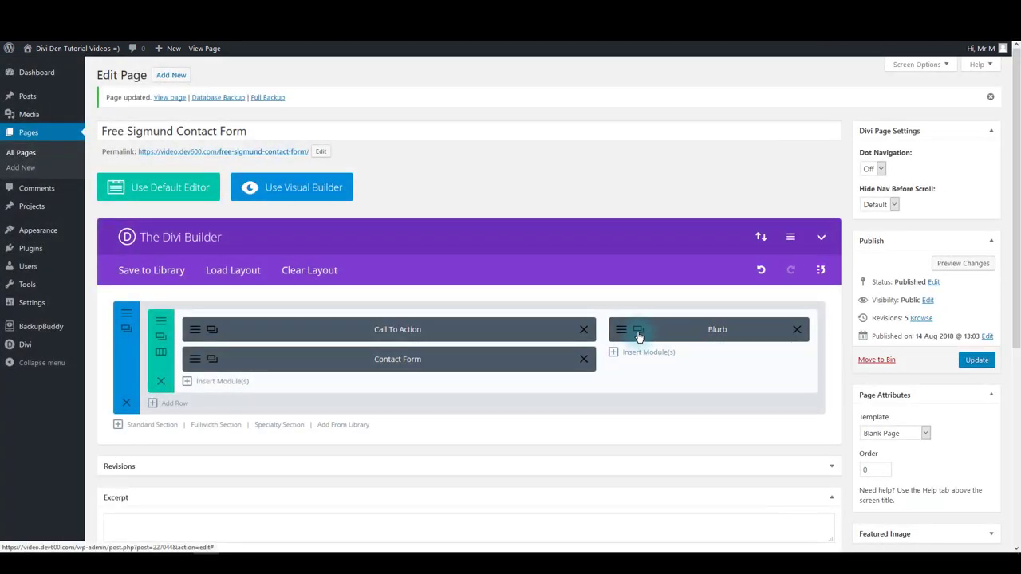
- Retitle the duplicated Blurb 'Blurb title two' and save it
click(638, 334)
click(412, 391)
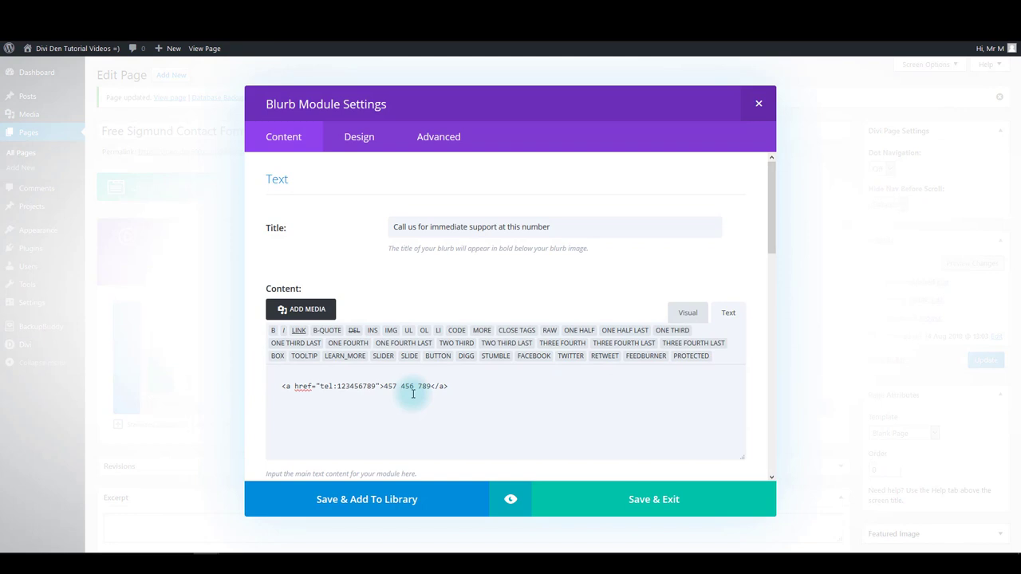
triple_click(437, 226)
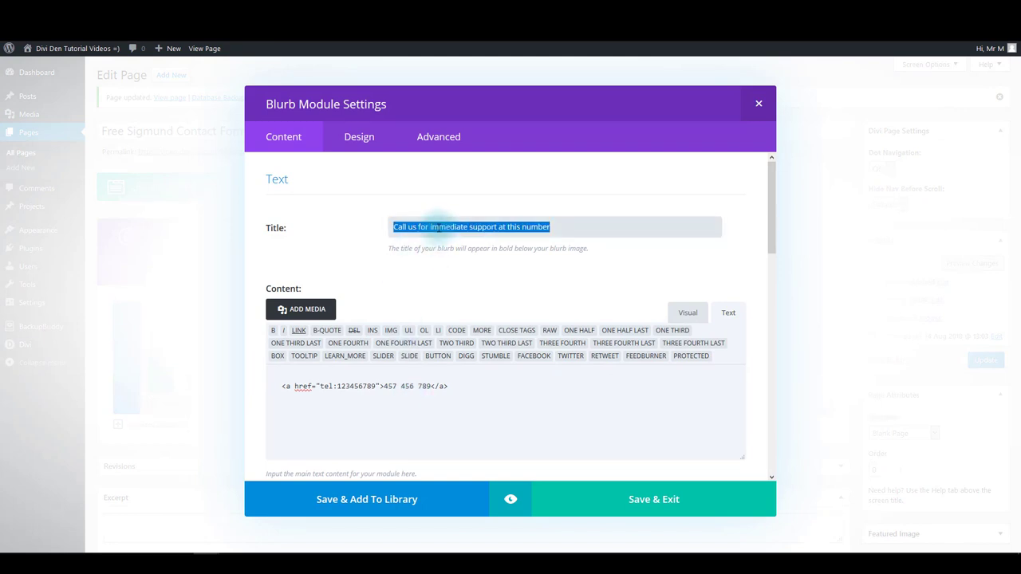
text(Blurb)
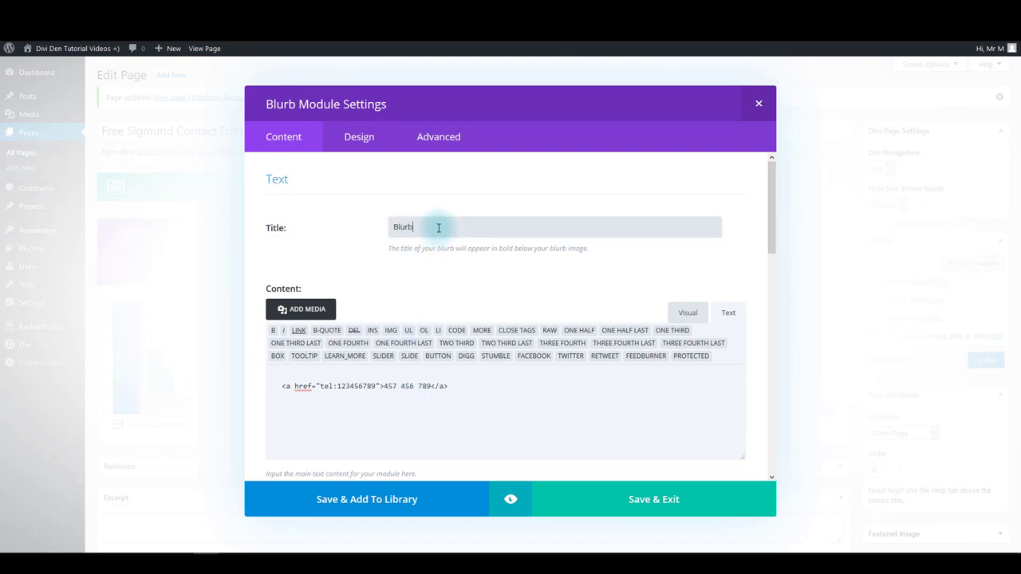
text( title two)
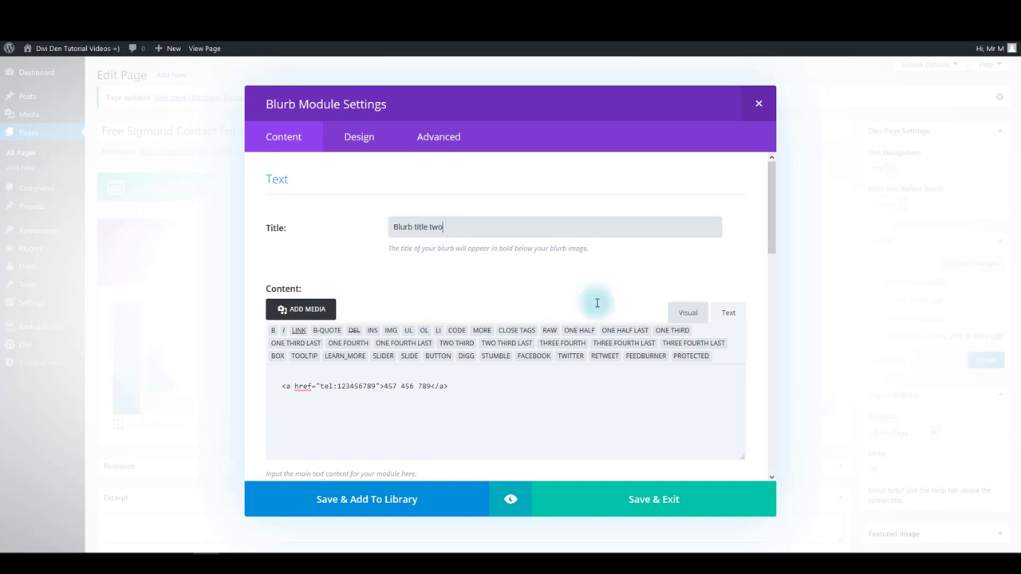
click(612, 517)
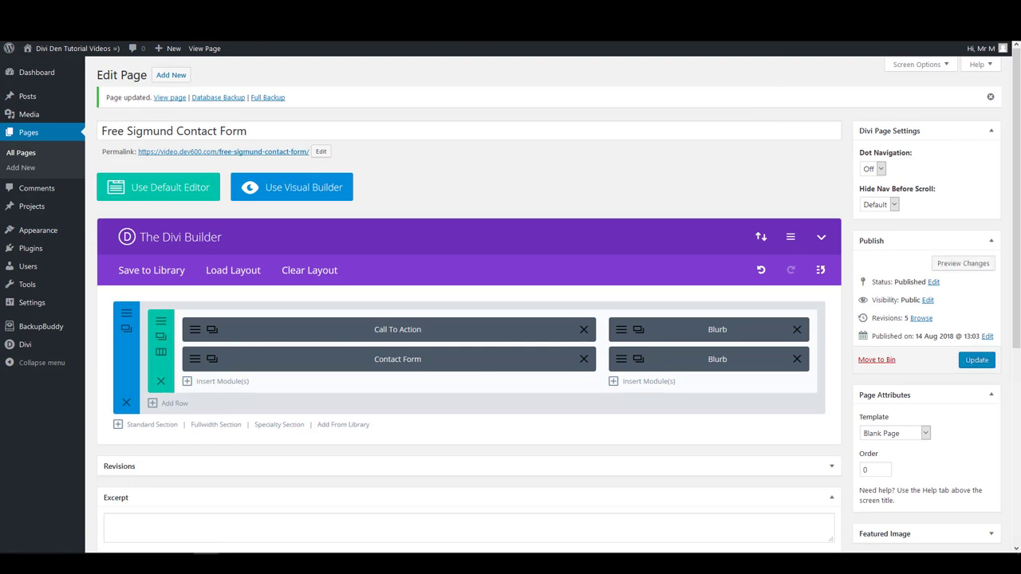
click(791, 237)
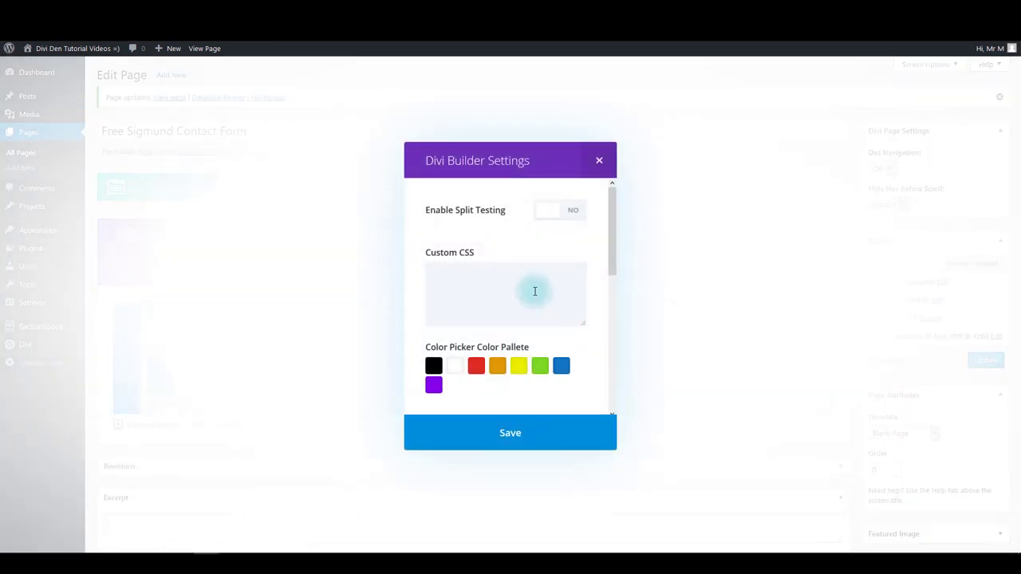
- Save custom CSS setting .free-contact-form-sigmund row width to 80% !important, then update the page
click(534, 291)
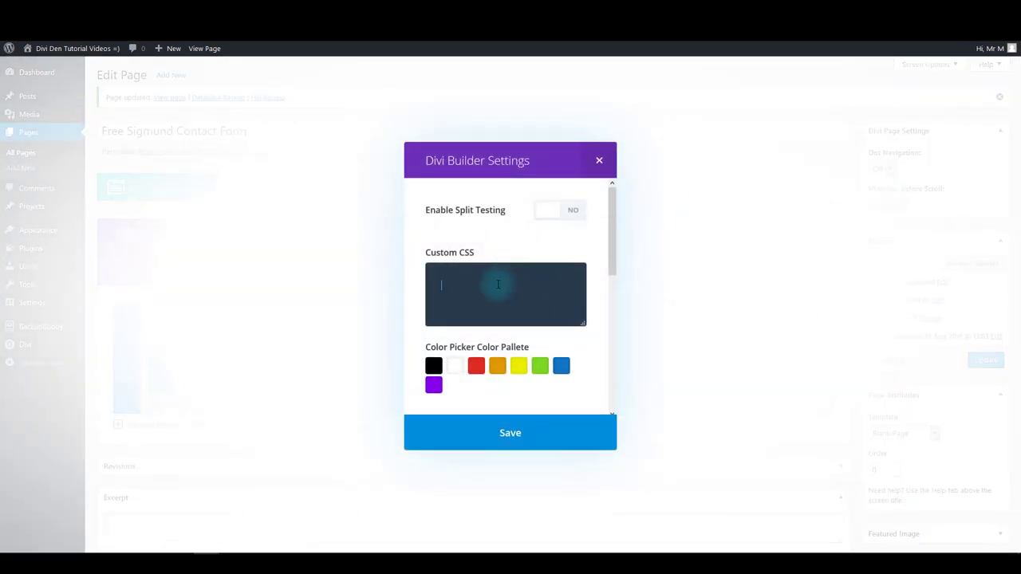
drag(589, 325, 590, 373)
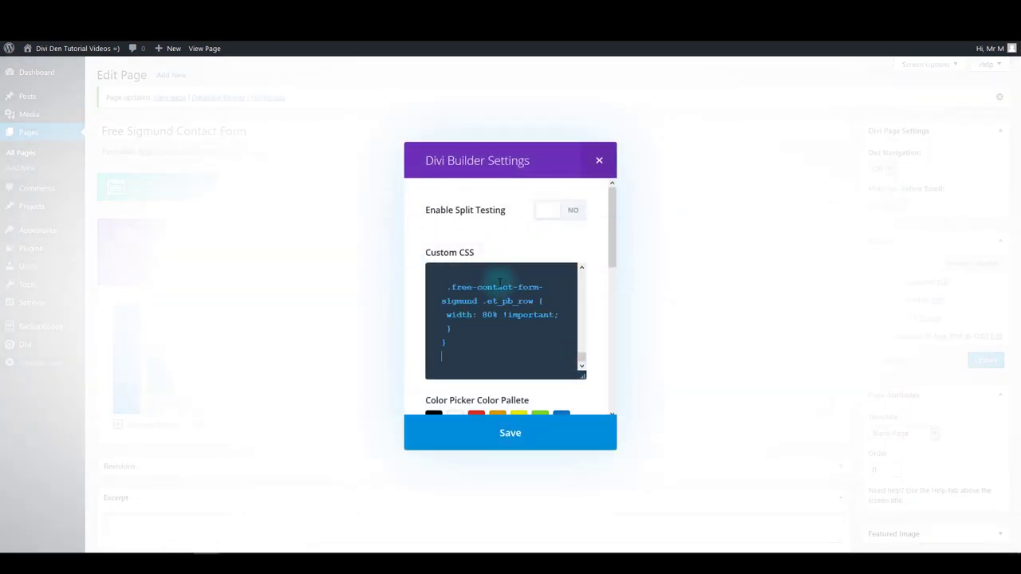
click(510, 433)
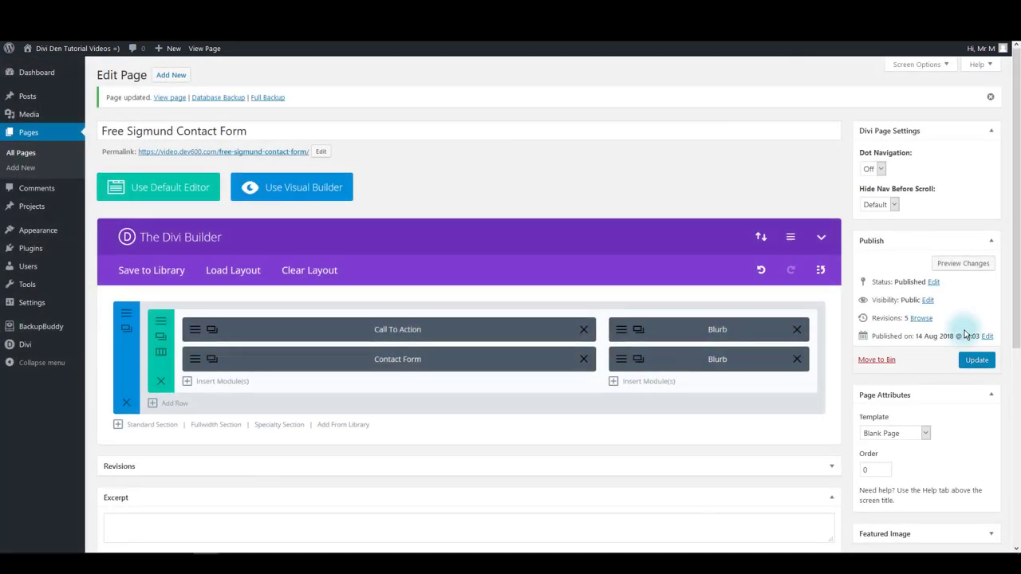
click(970, 363)
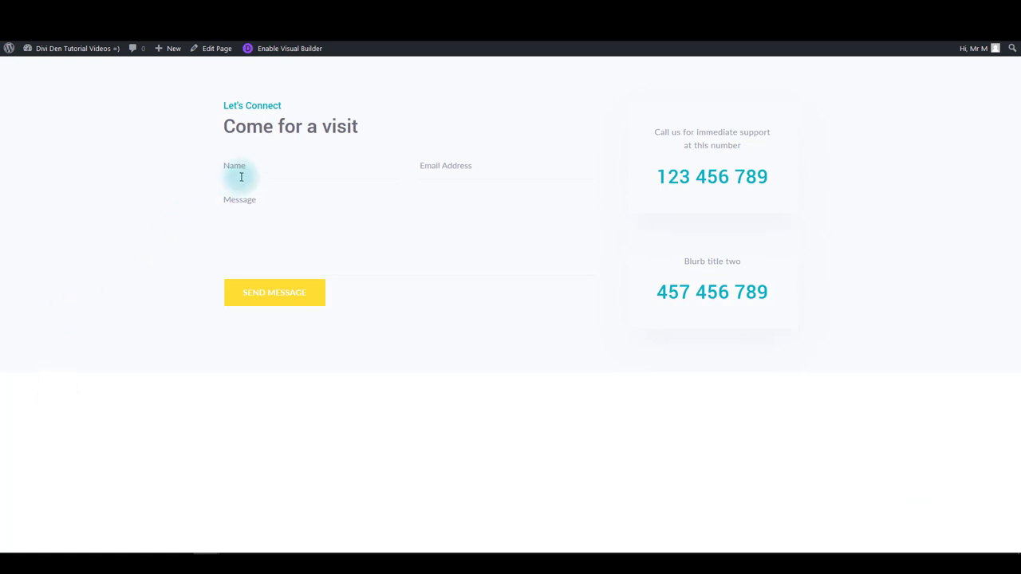
click(393, 250)
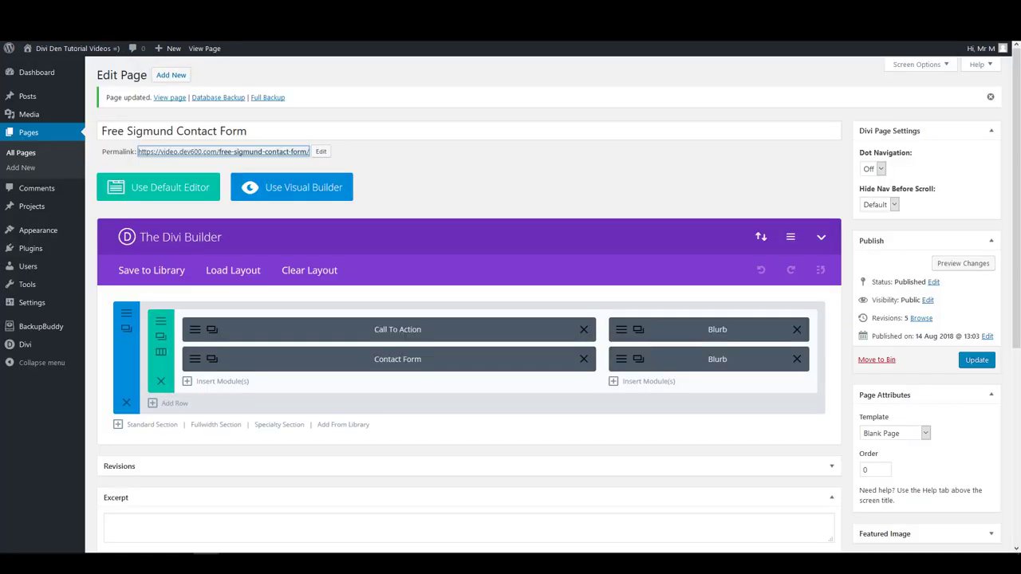